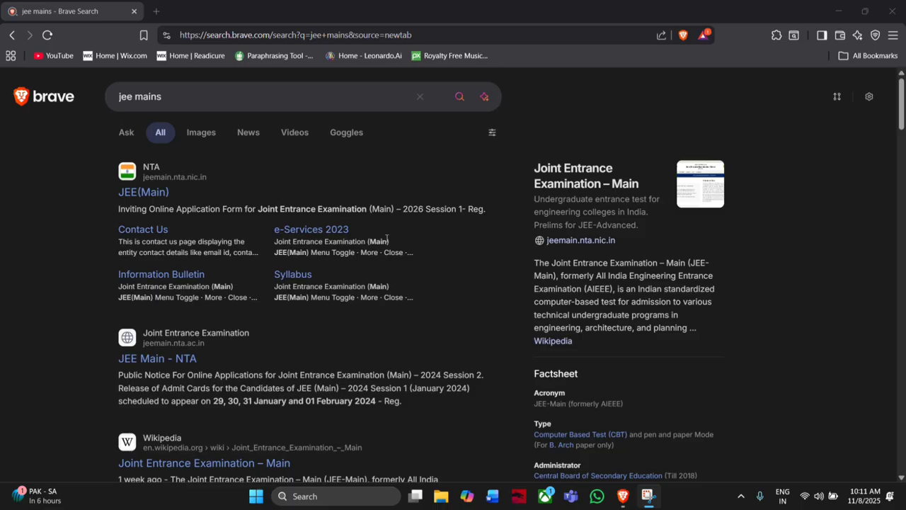
Open the official JEE(Main) site and follow the Registration for JEE(Main)-2026 Session-1 link.
click(155, 204)
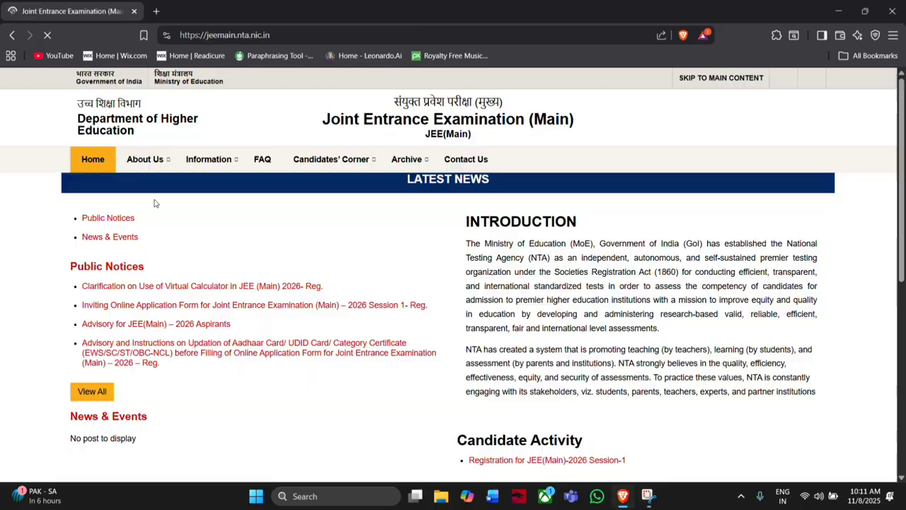
scroll(454, 276, down, 1)
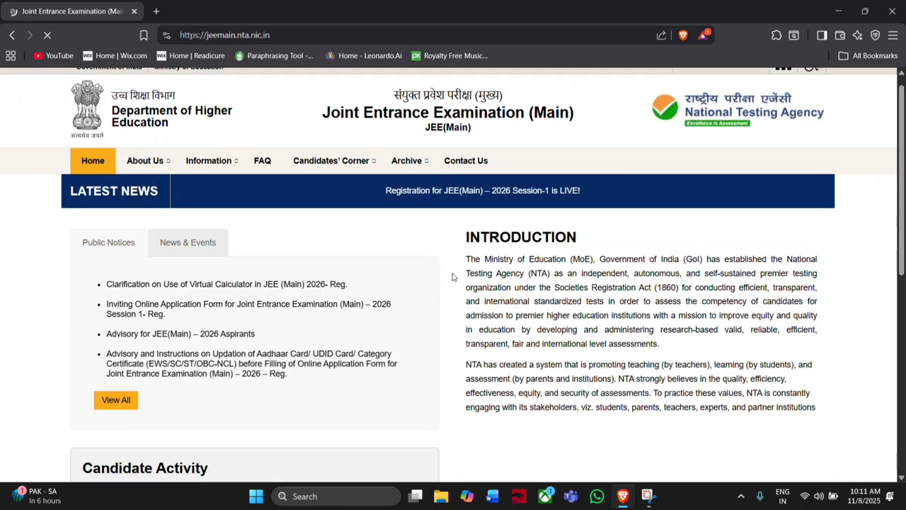
scroll(453, 277, down, 4)
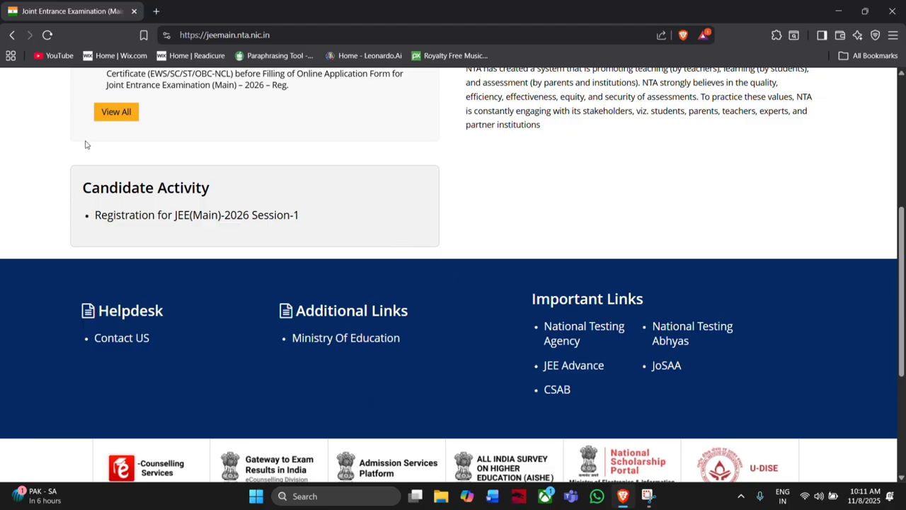
scroll(227, 263, down, 1)
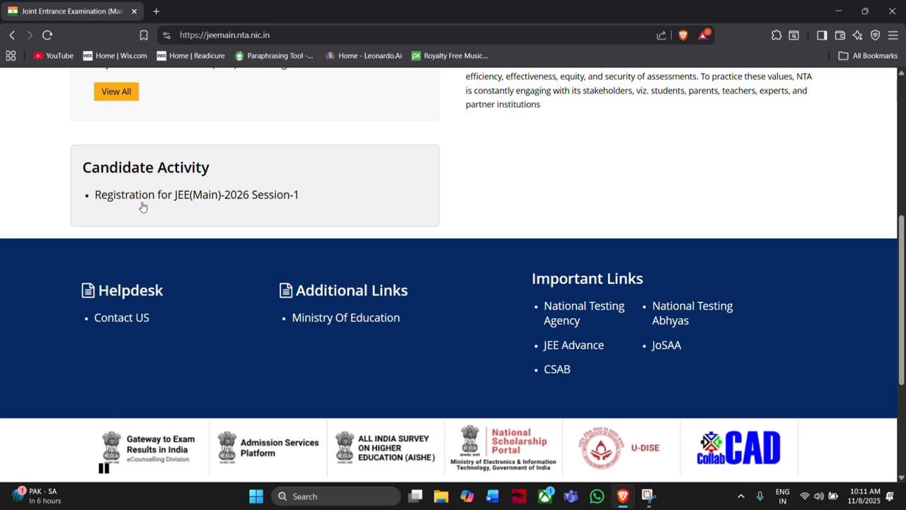
click(222, 201)
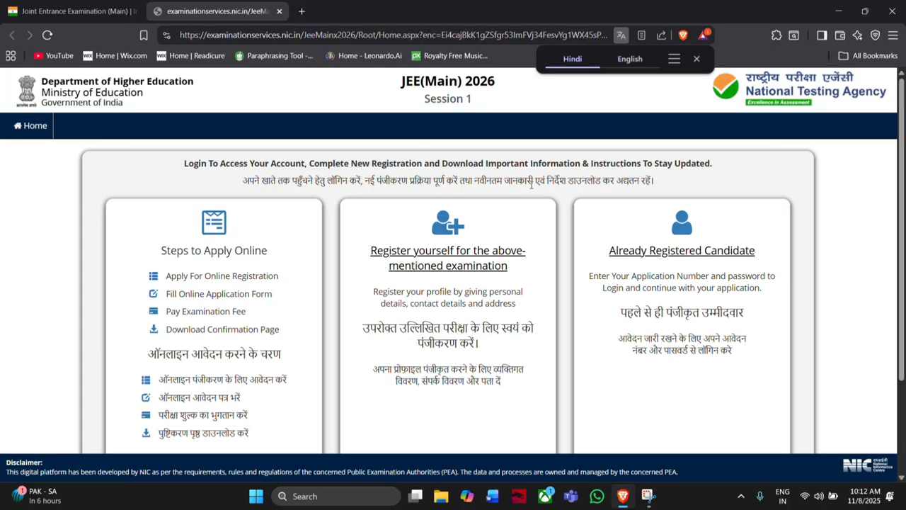
Start a New Registration and review the instructions and examination fee table.
scroll(377, 417, down, 1)
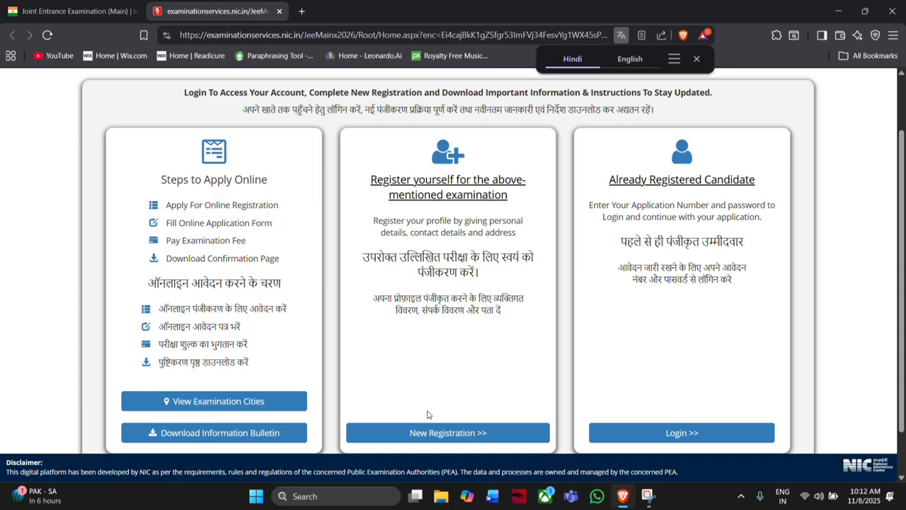
click(424, 433)
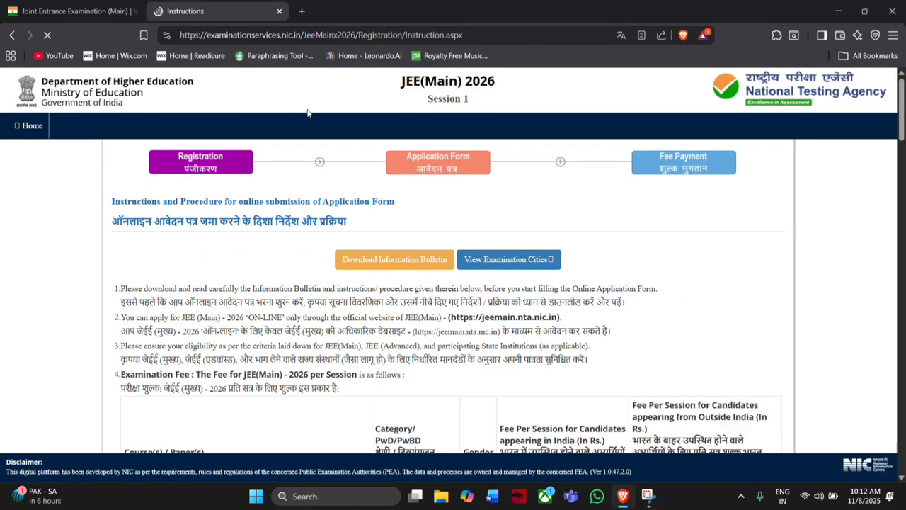
scroll(411, 269, down, 1)
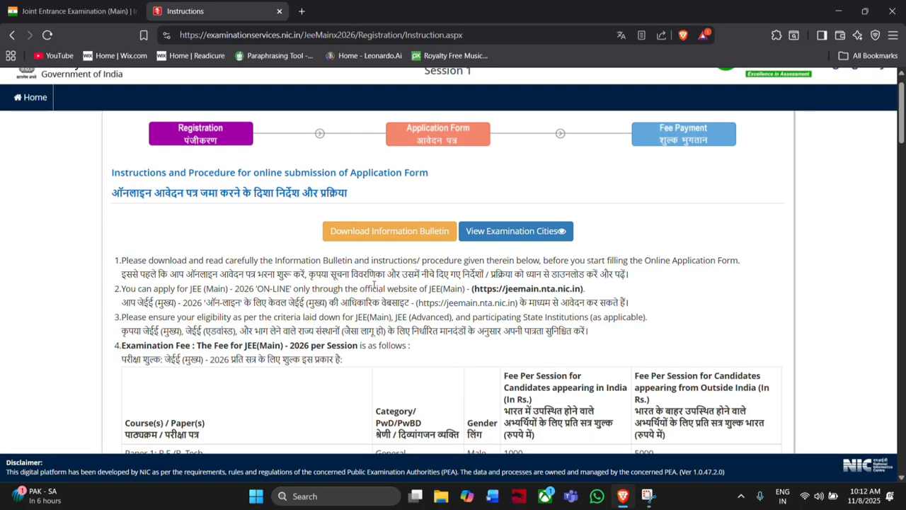
scroll(374, 285, down, 1)
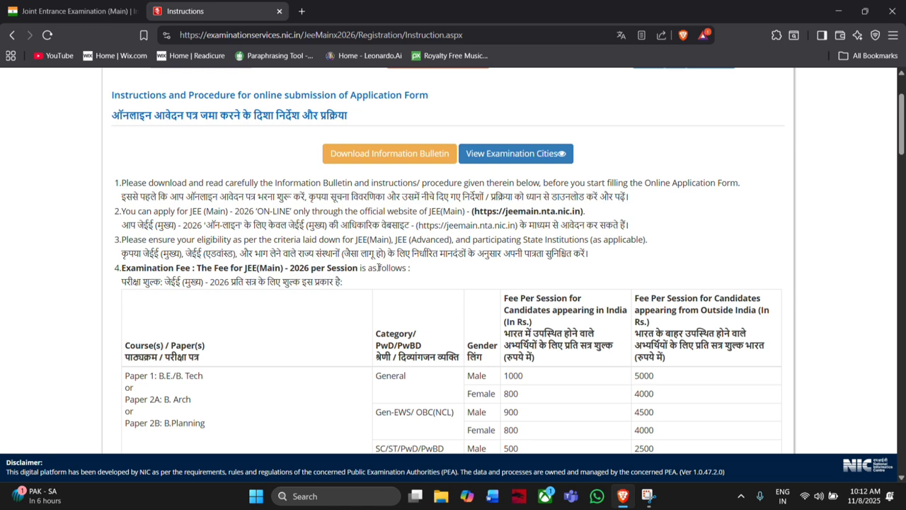
scroll(379, 268, down, 2)
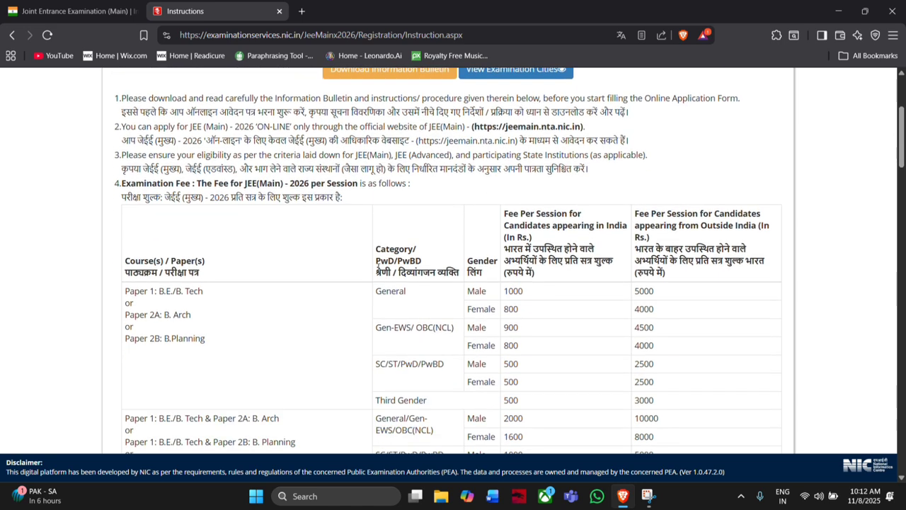
scroll(378, 268, down, 1)
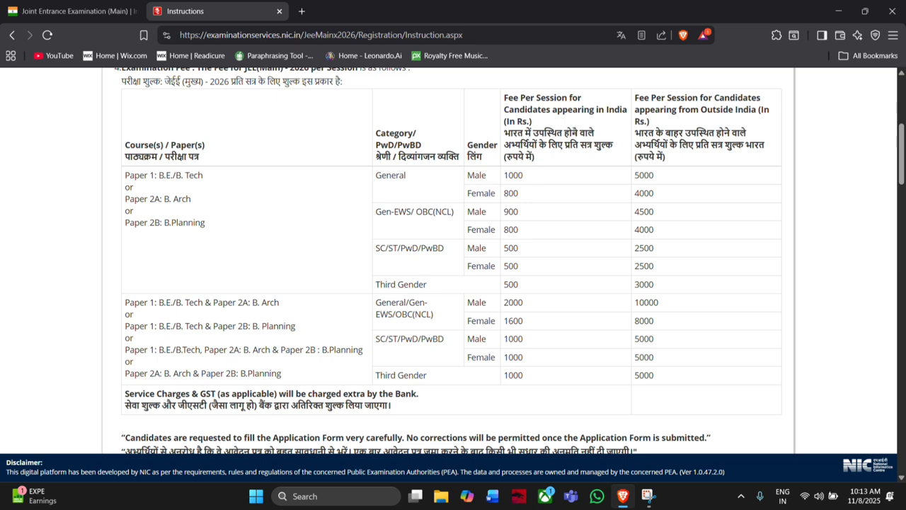
double_click(507, 175)
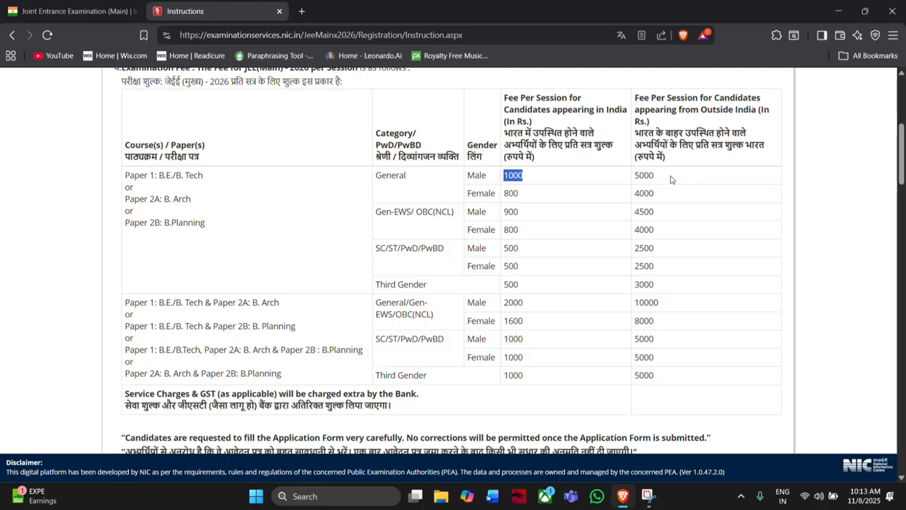
Accept the declaration at the end of the instructions and proceed to the registration form.
scroll(671, 180, down, 20)
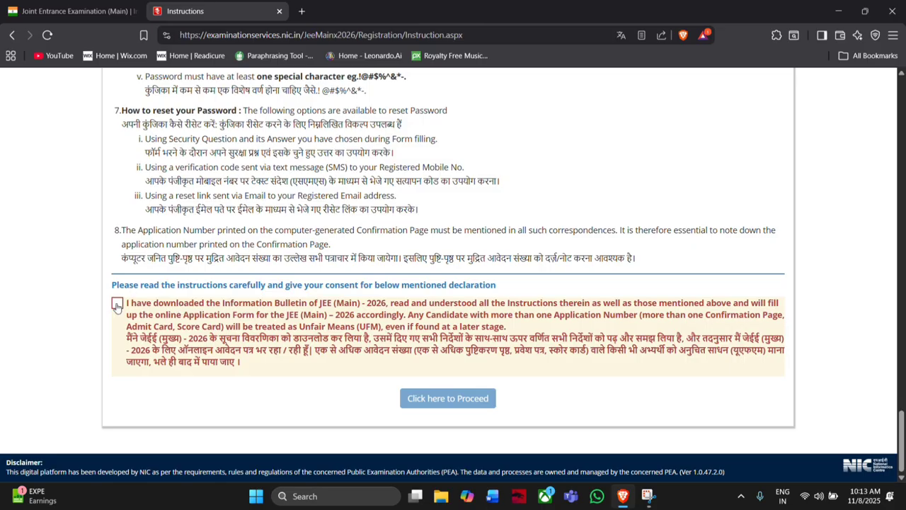
click(117, 306)
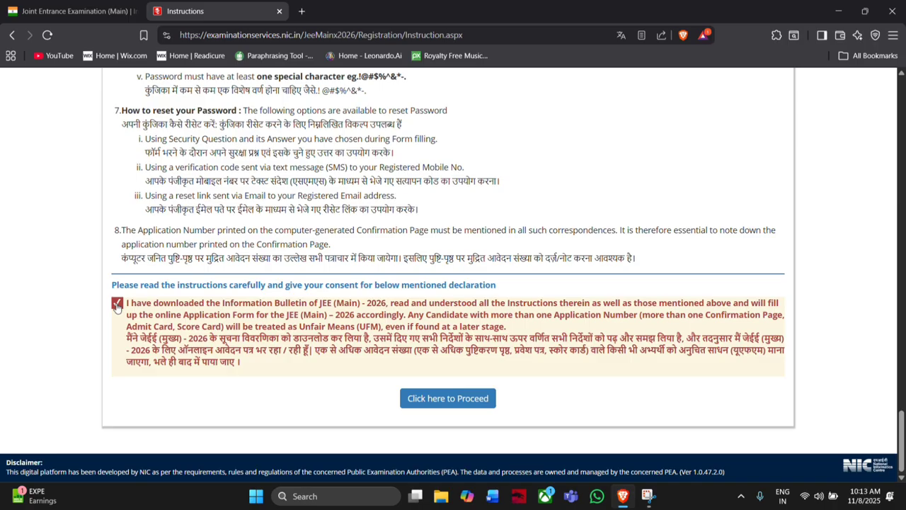
click(426, 401)
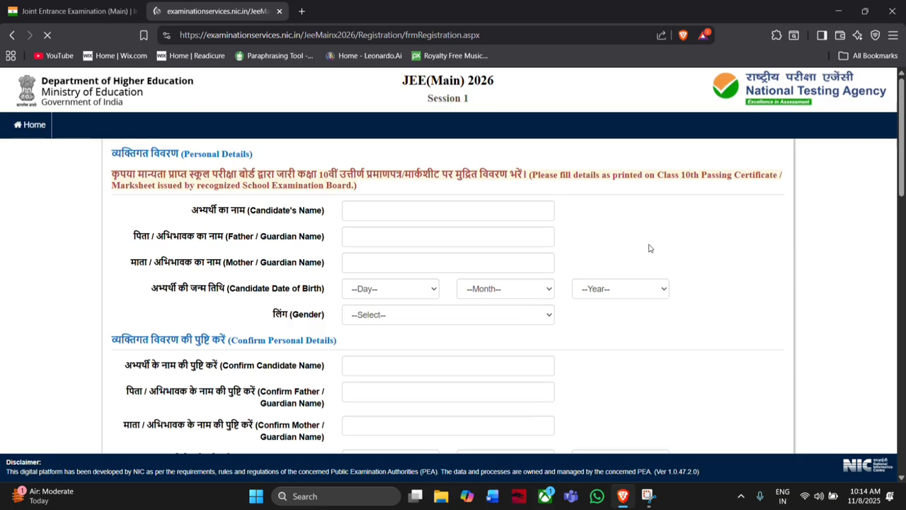
Enter the candidate's full name, father's name and mother's name in the personal details.
scroll(649, 248, down, 1)
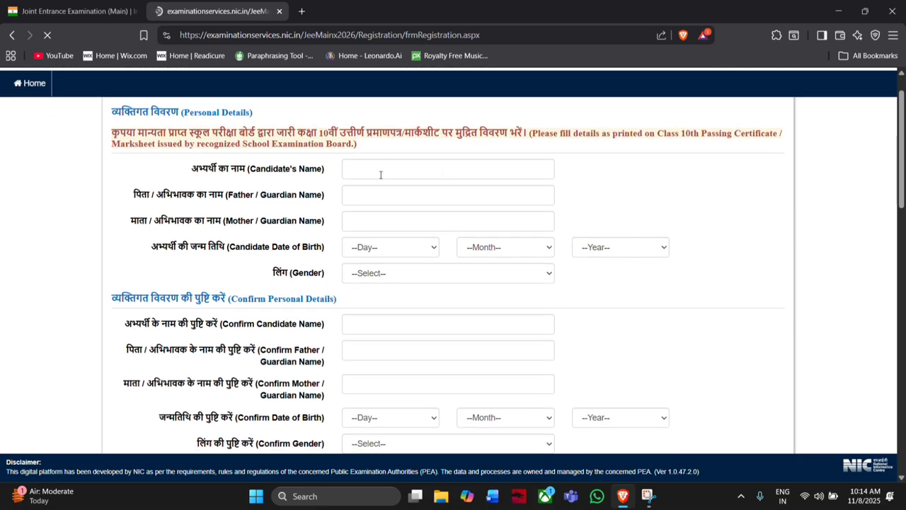
scroll(386, 174, down, 1)
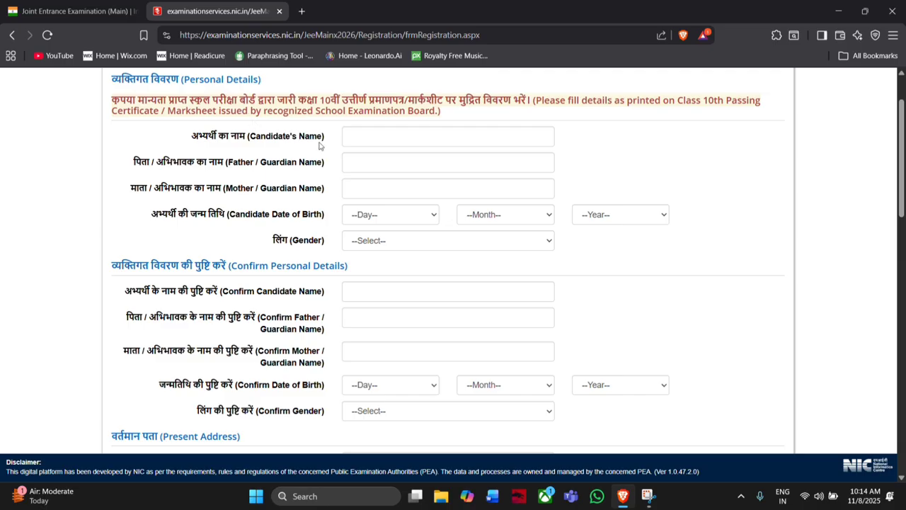
click(365, 138)
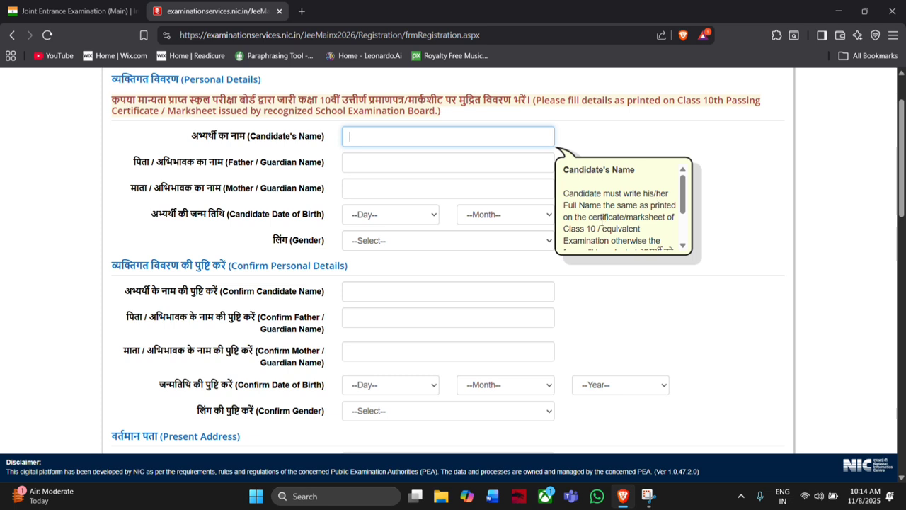
scroll(603, 222, down, 2)
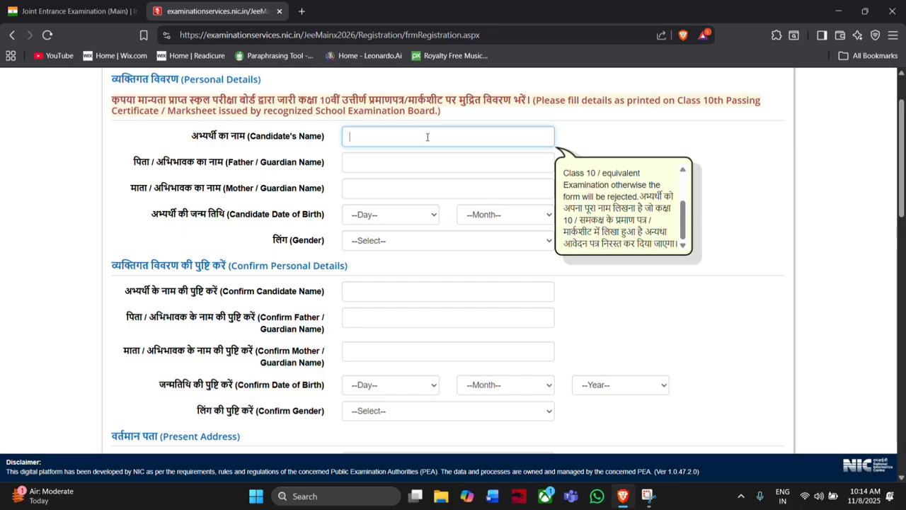
click(378, 160)
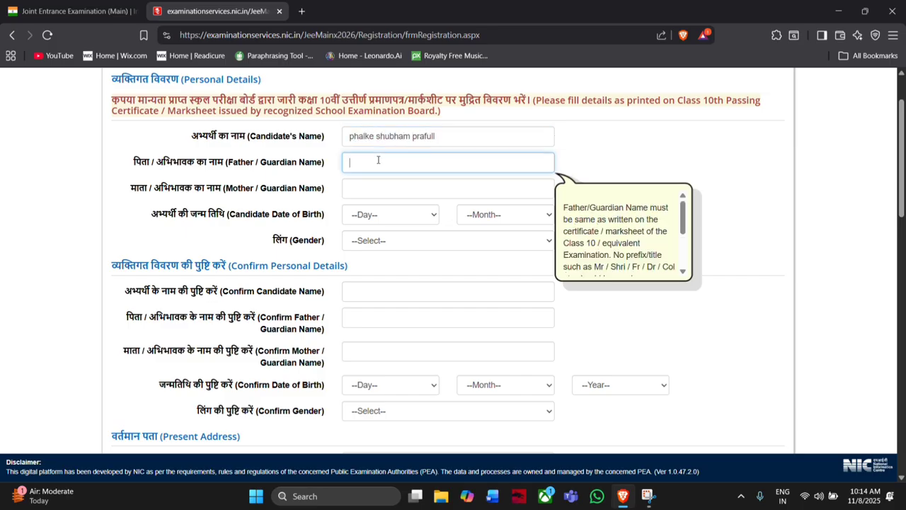
text(prafull)
click(377, 189)
text(sujata)
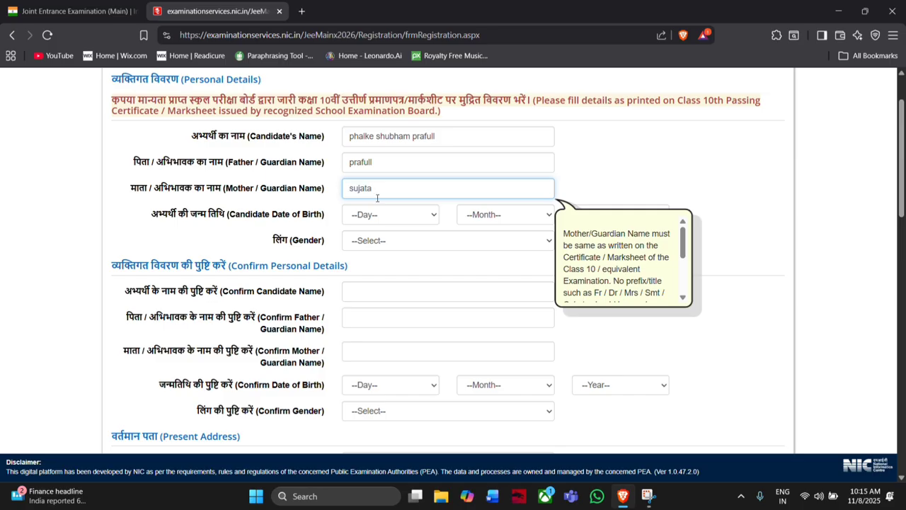
Select the candidate's date of birth and set the gender to Male.
click(383, 215)
click(379, 246)
click(513, 218)
click(504, 246)
click(587, 220)
click(593, 422)
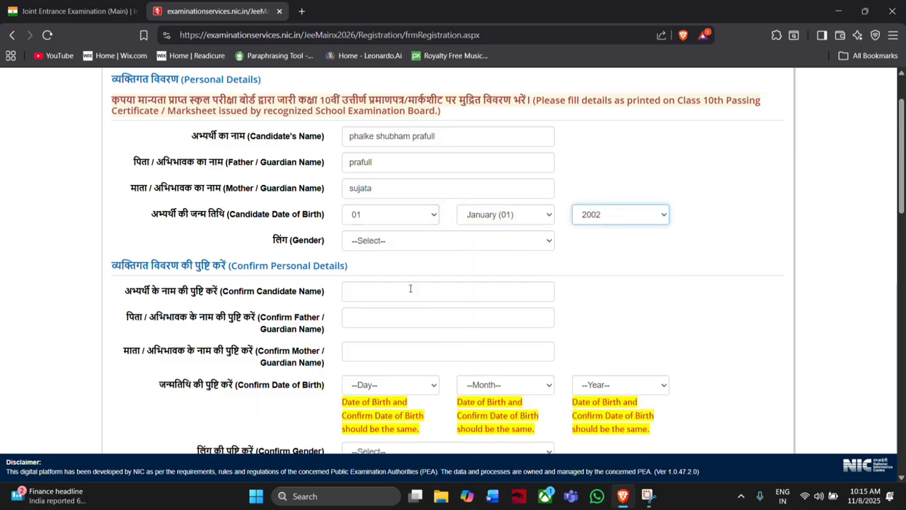
click(380, 241)
click(376, 271)
Re-enter the candidate's, father's and mother's names in the confirm personal details fields.
scroll(376, 271, down, 1)
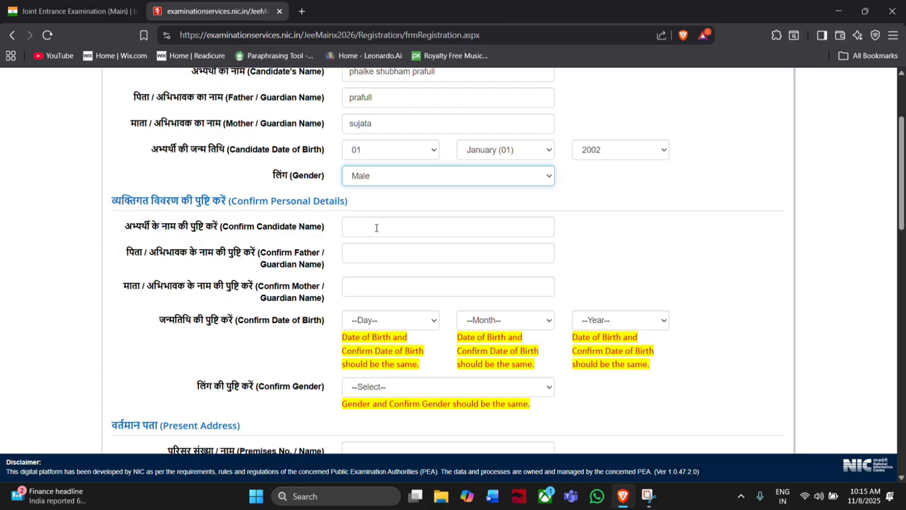
click(376, 228)
scroll(376, 227, up, 1)
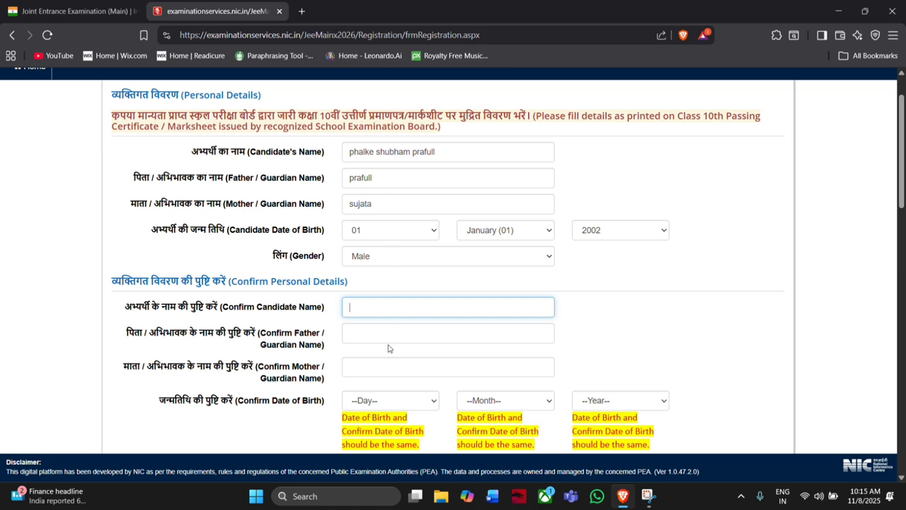
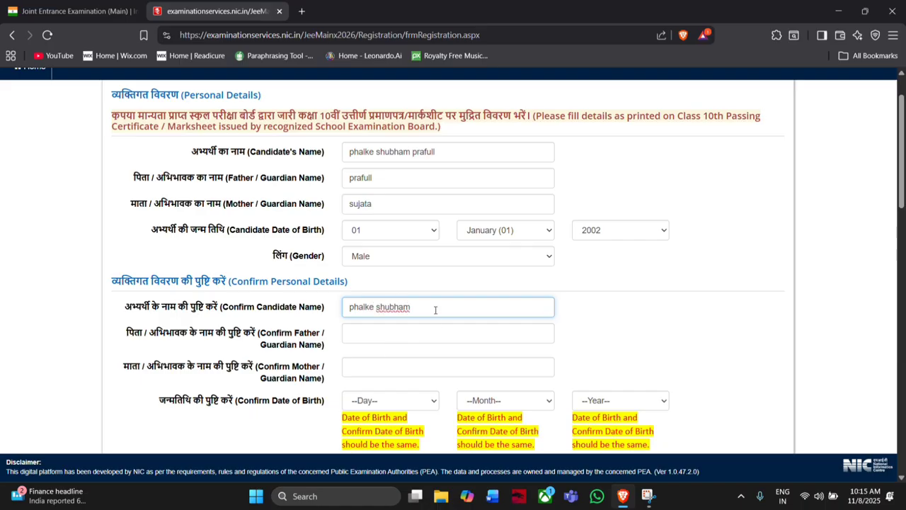
click(390, 328)
text(prafull)
click(378, 361)
text(sujata)
Confirm the date of birth with the same day, month and year, and confirm gender as Male.
click(391, 400)
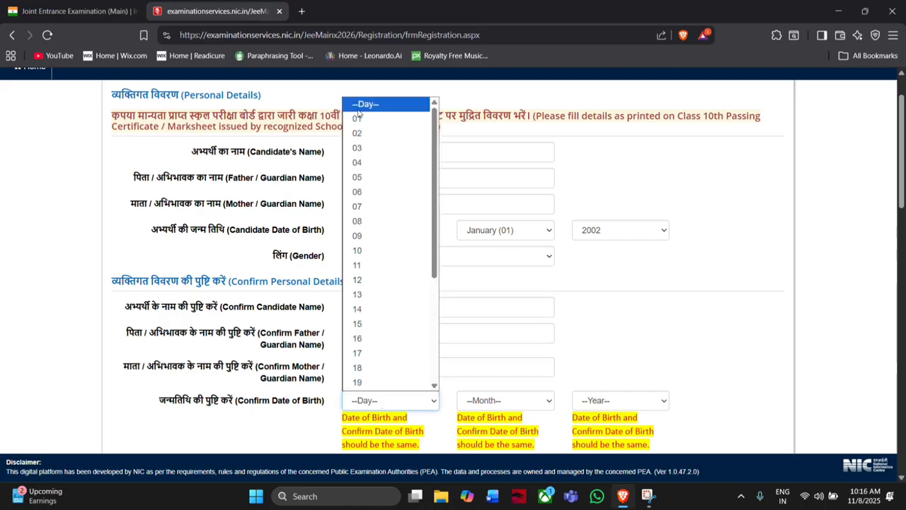
click(358, 118)
click(480, 400)
click(489, 221)
click(602, 400)
click(596, 296)
scroll(476, 303, down, 2)
click(451, 300)
click(381, 331)
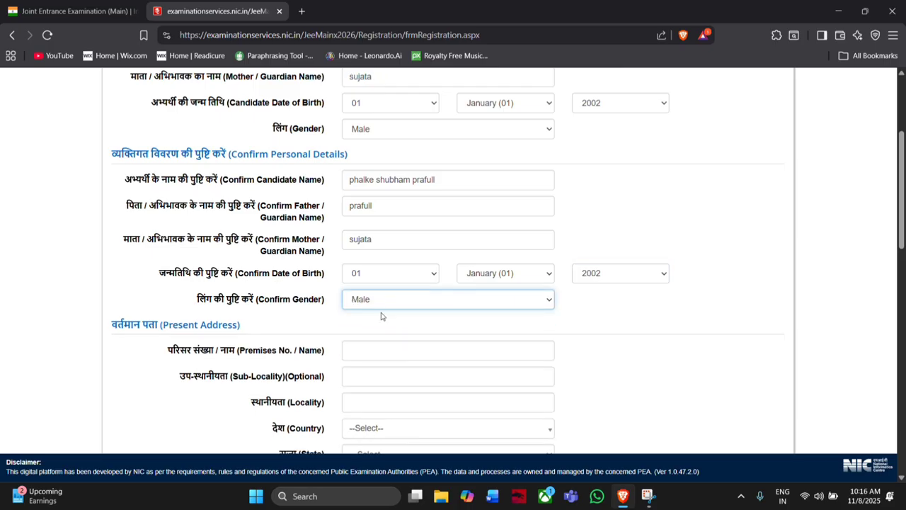
Fill in the premises number/name and sub-locality of the present address.
scroll(381, 315, down, 5)
scroll(370, 180, up, 3)
click(372, 172)
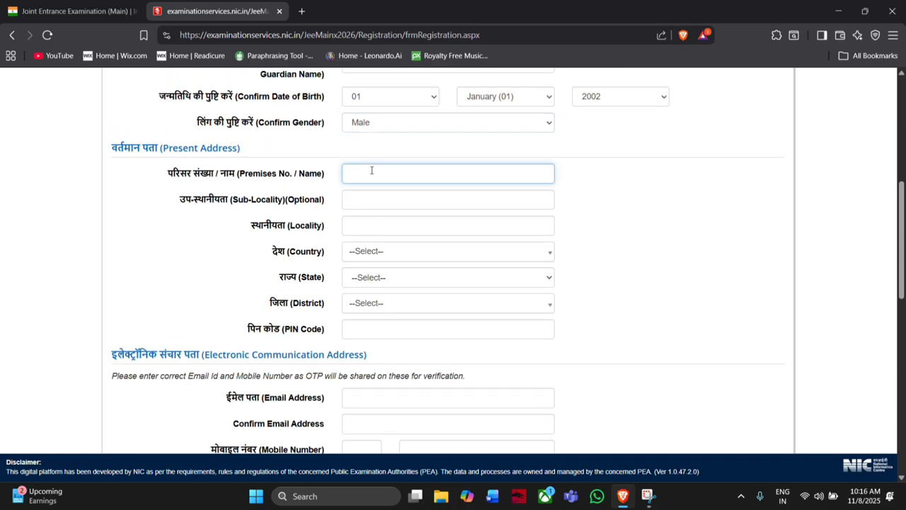
click(376, 197)
text(an)
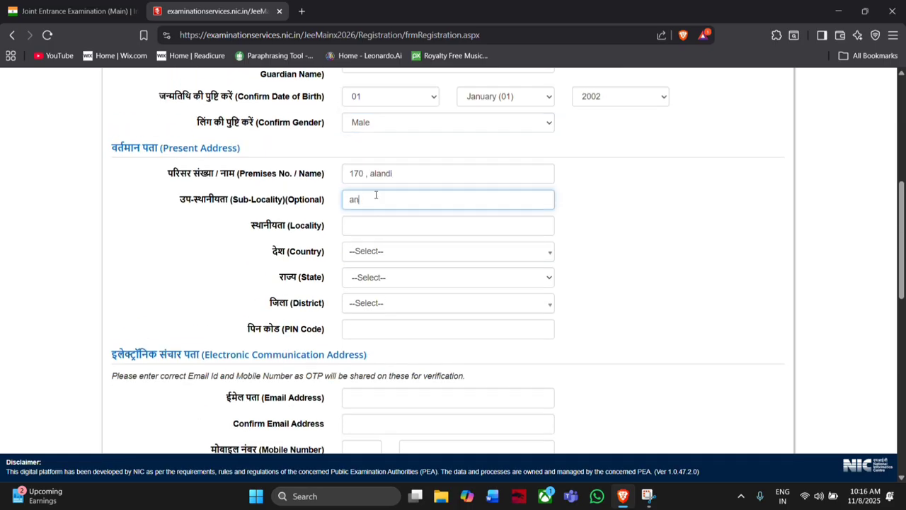
text(andi)
click(370, 173)
text(gopalpura)
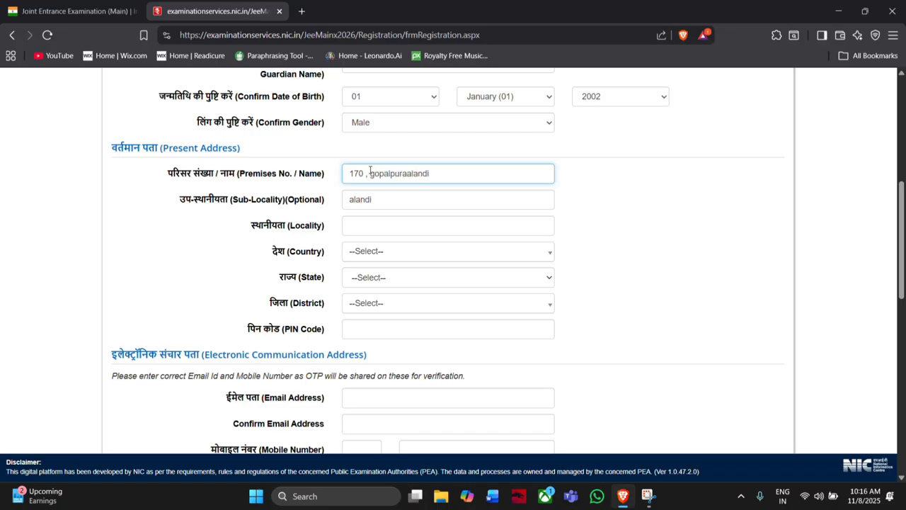
text(,)
Fill the locality and choose India, MAHARASHTRA and PUNE as the country, state and district.
click(382, 226)
click(394, 255)
click(368, 303)
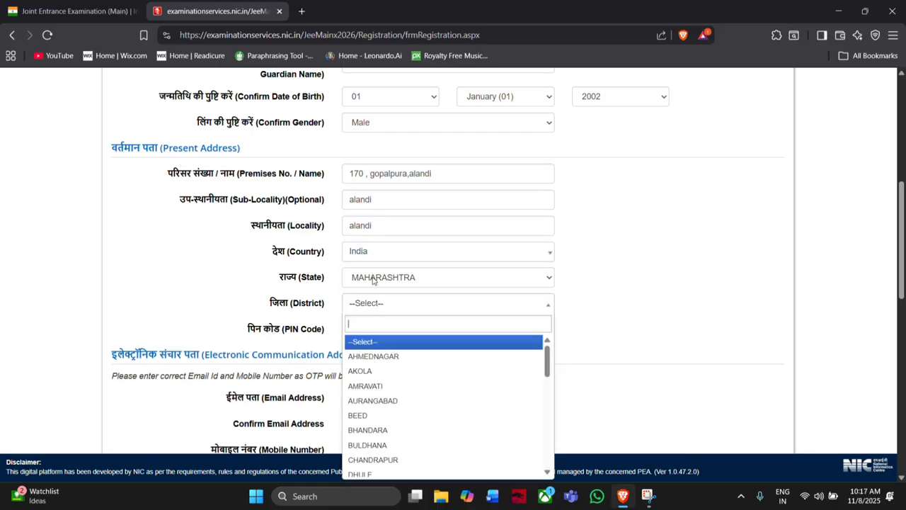
text(p)
click(368, 343)
Fill the confirm mobile number with the same mobile number and set the permanent address as same as present address.
scroll(382, 332, down, 3)
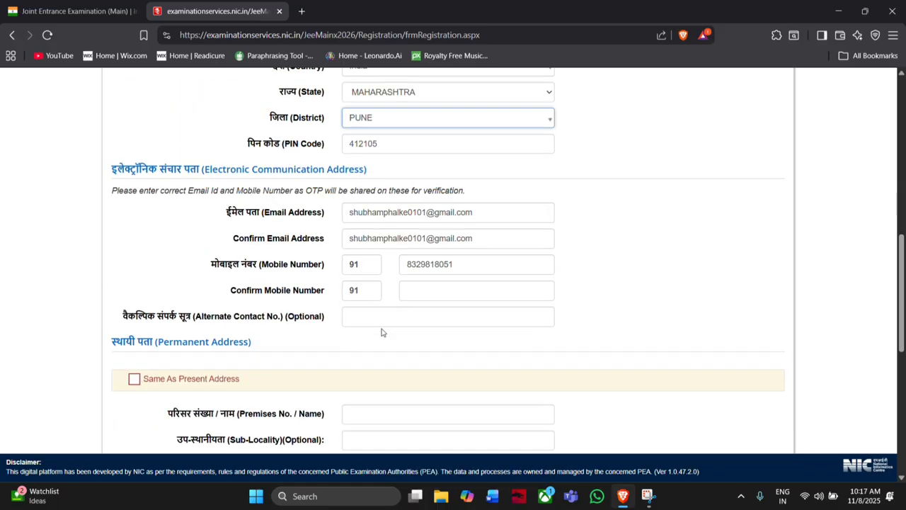
scroll(382, 332, down, 1)
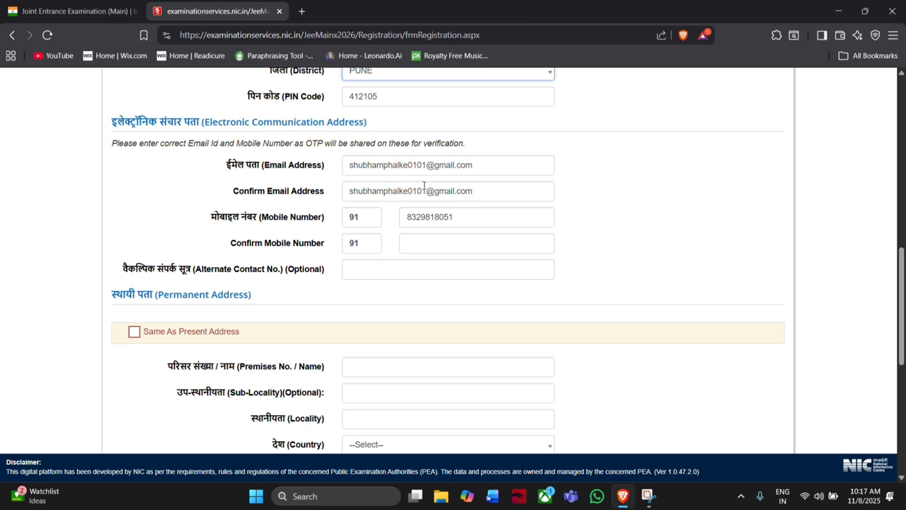
click(409, 252)
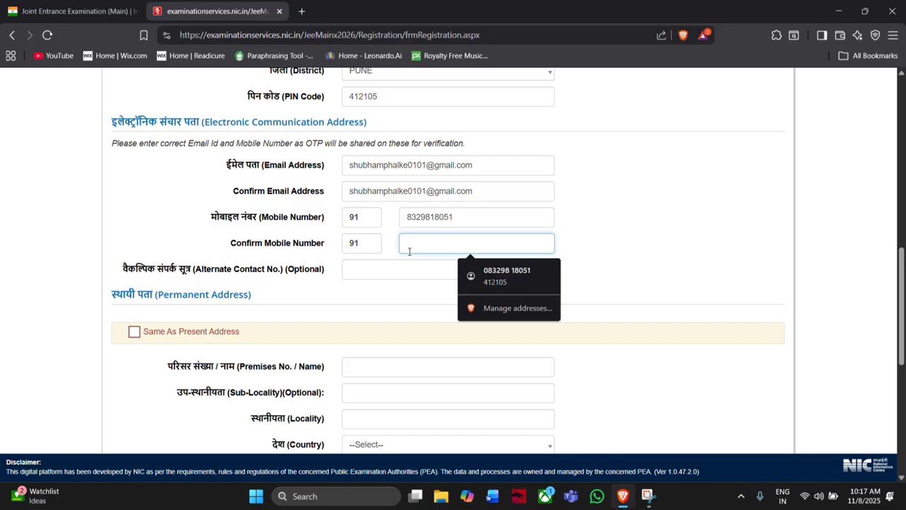
drag(409, 215, 512, 213)
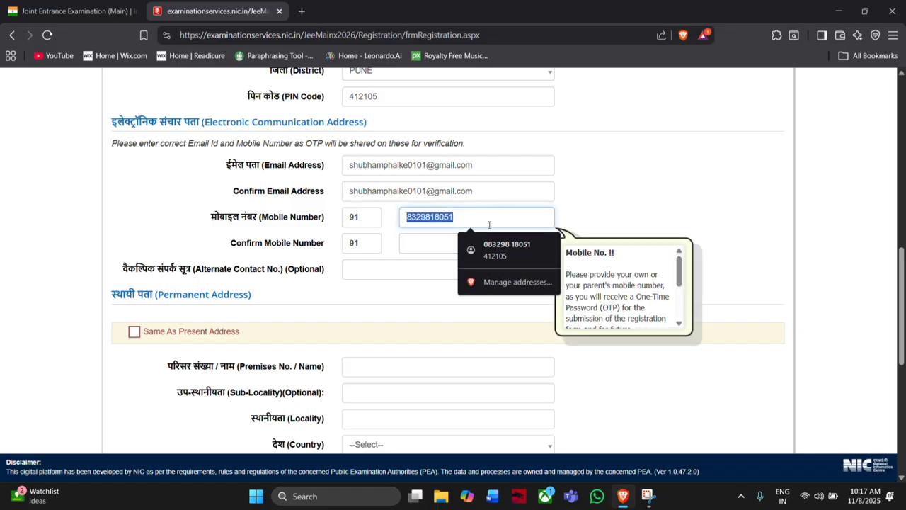
click(436, 247)
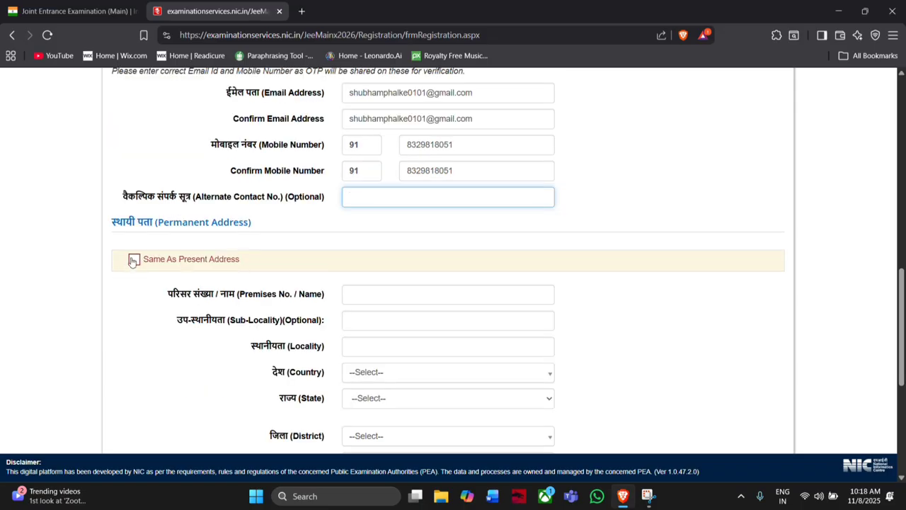
click(134, 259)
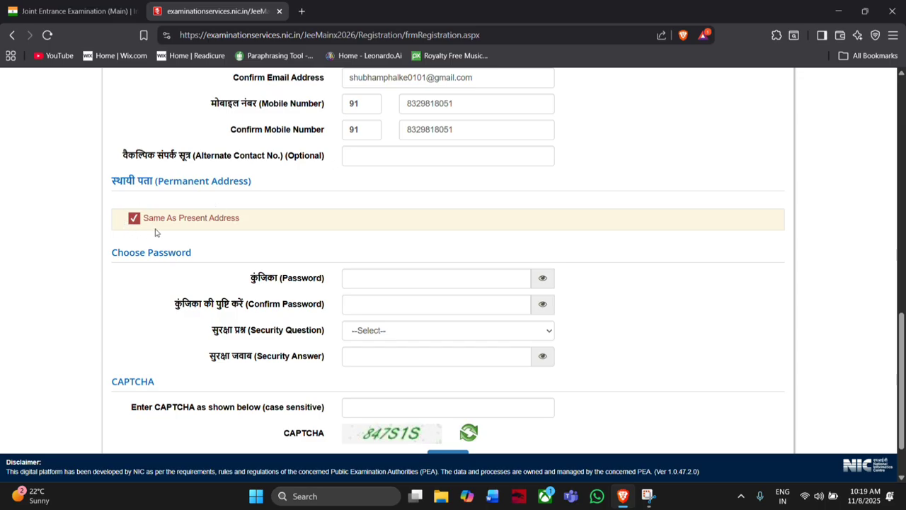
scroll(201, 288, down, 1)
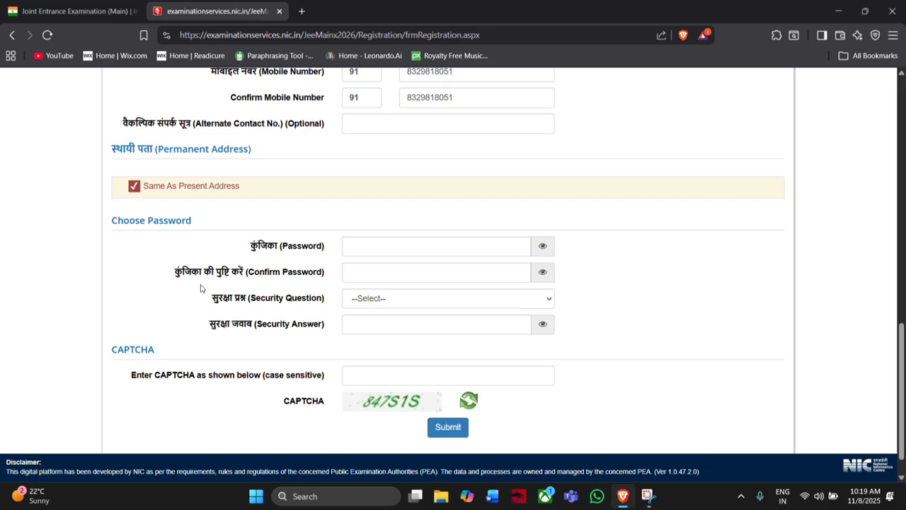
Enter the account password in the password field and repeat it in the confirm password field.
click(382, 247)
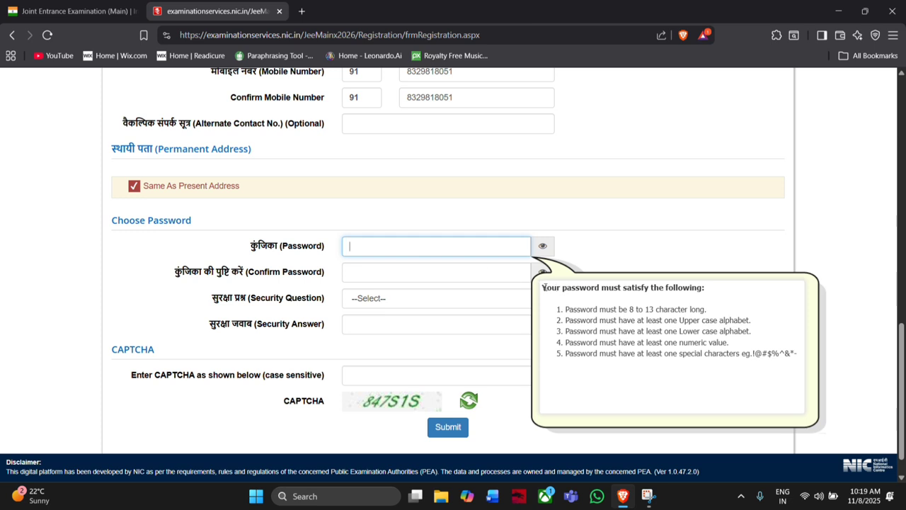
drag(543, 287, 798, 371)
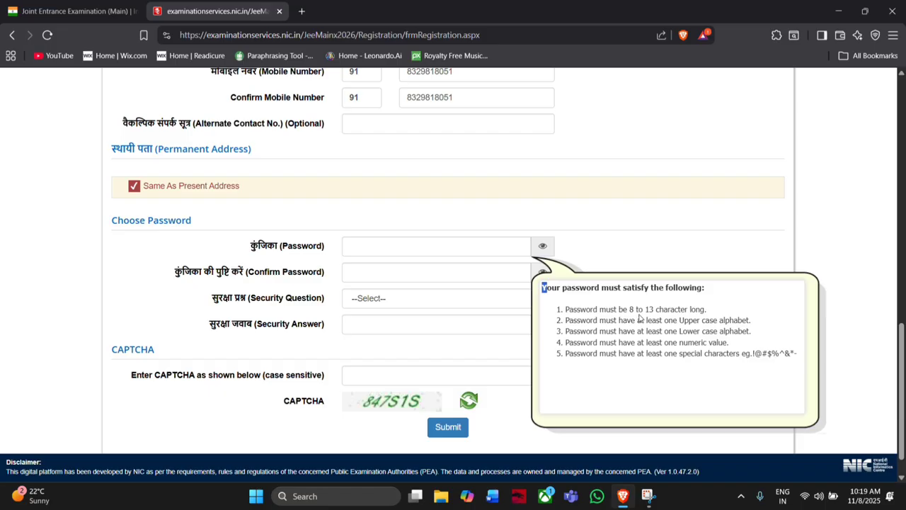
click(454, 247)
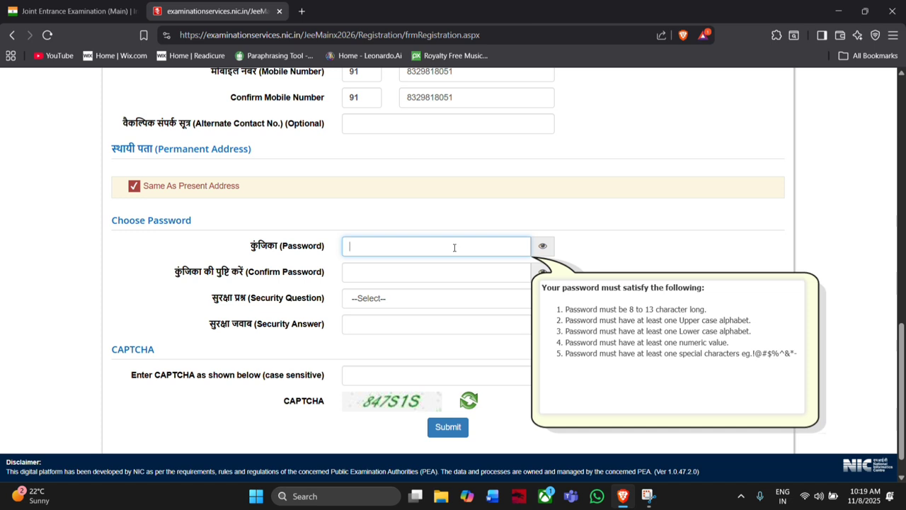
text(••••••••)
click(381, 275)
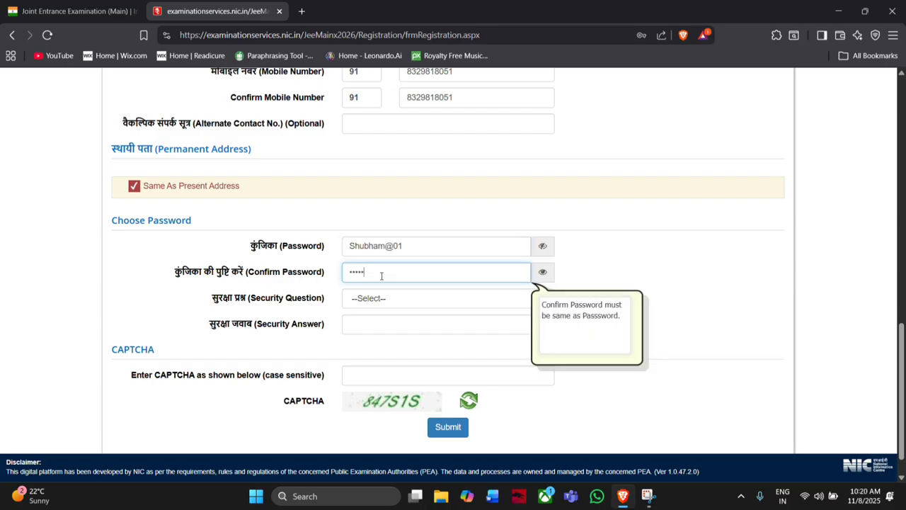
click(544, 246)
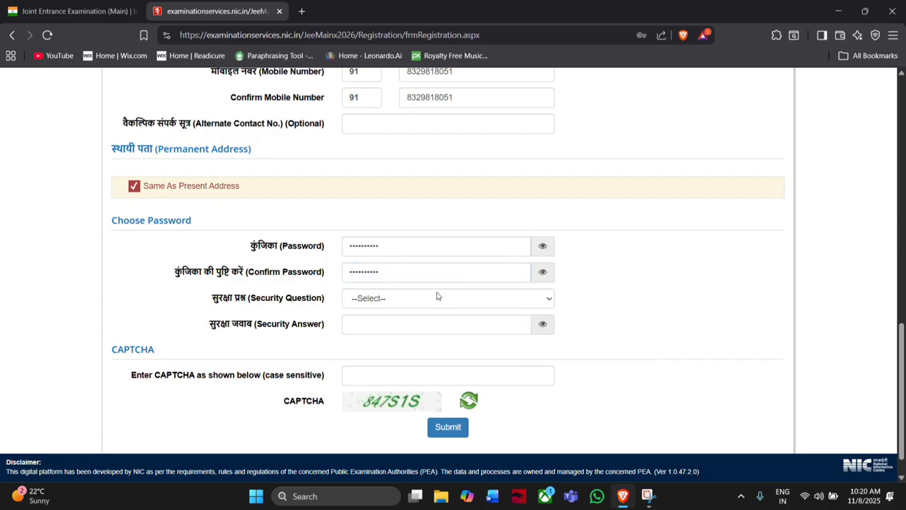
Choose "What is the name of your first school?" as the security question and enter the security answer.
click(383, 303)
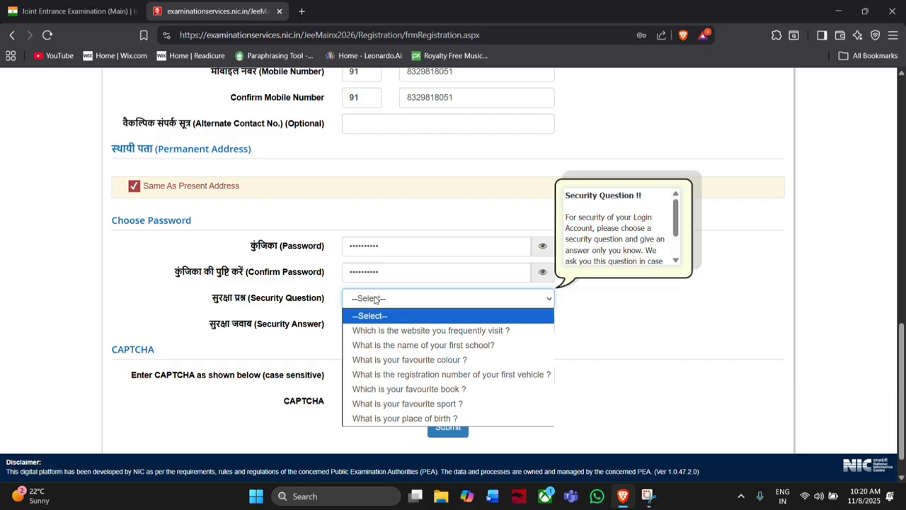
click(582, 321)
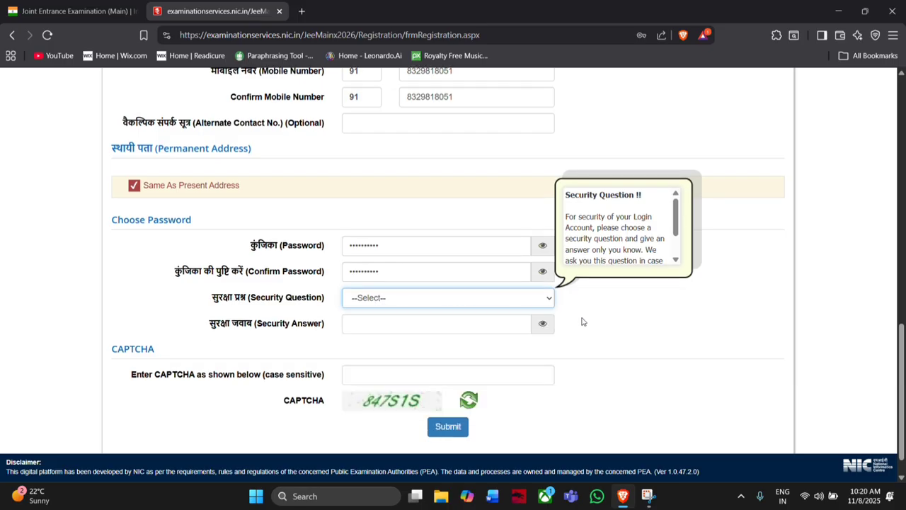
click(540, 293)
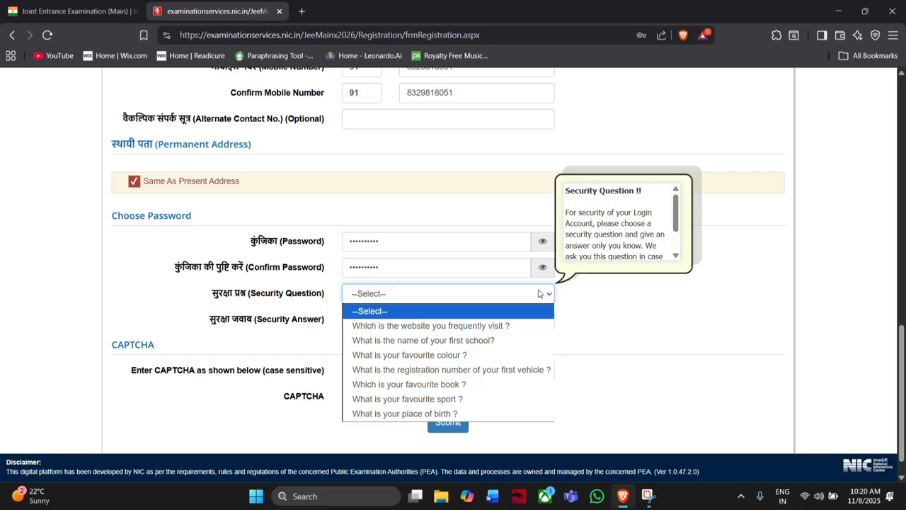
click(445, 341)
click(438, 325)
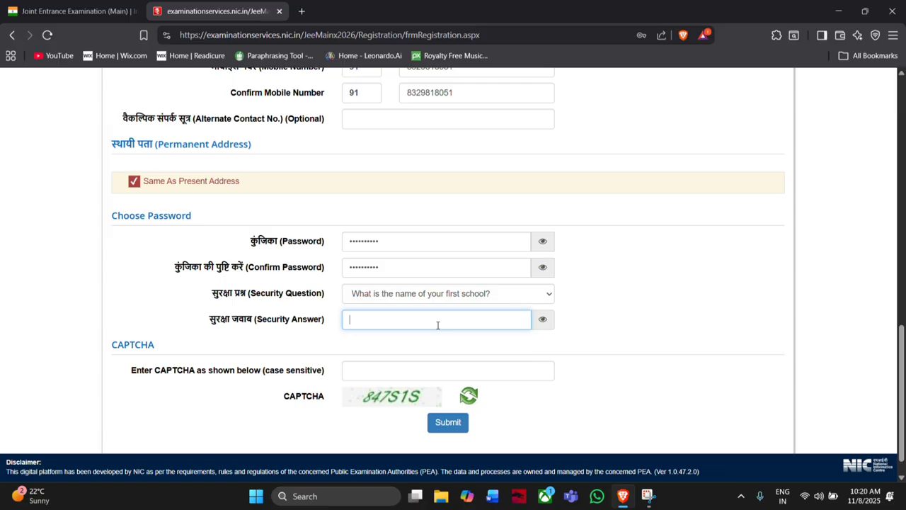
text(•••)
click(544, 320)
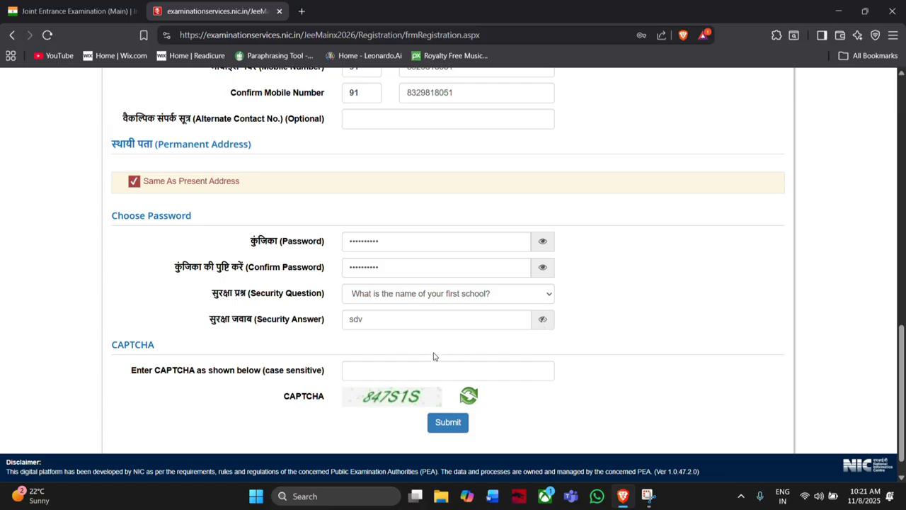
Enter the CAPTCHA text 847S1S.
click(370, 367)
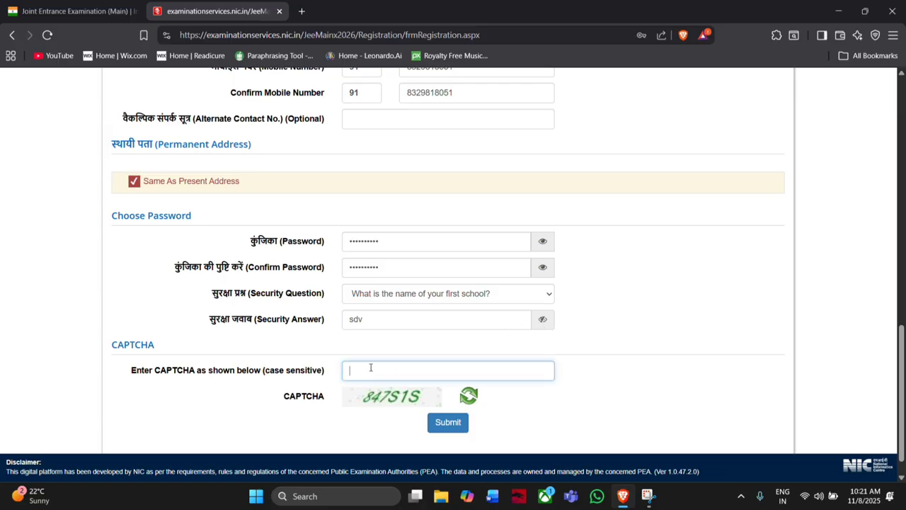
text(847S1S)
scroll(425, 375, down, 1)
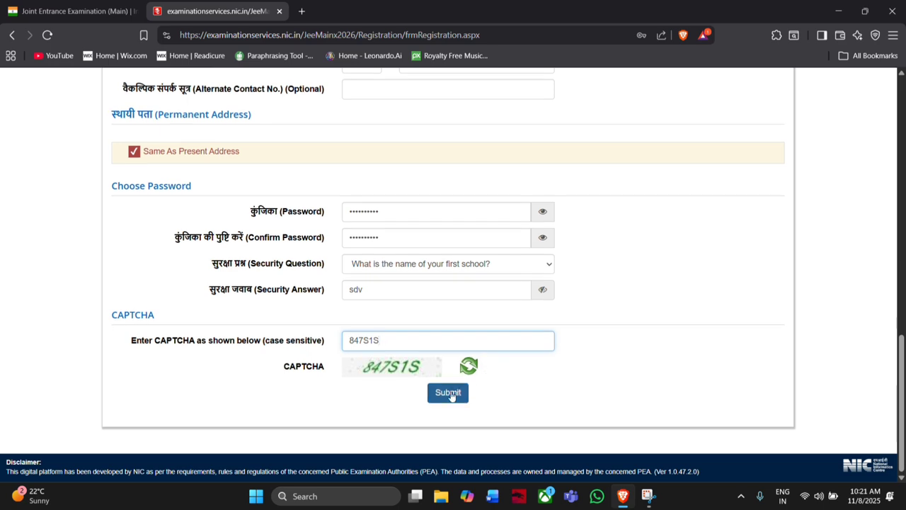
Submit the registration form and close the review page notice.
scroll(604, 313, up, 20)
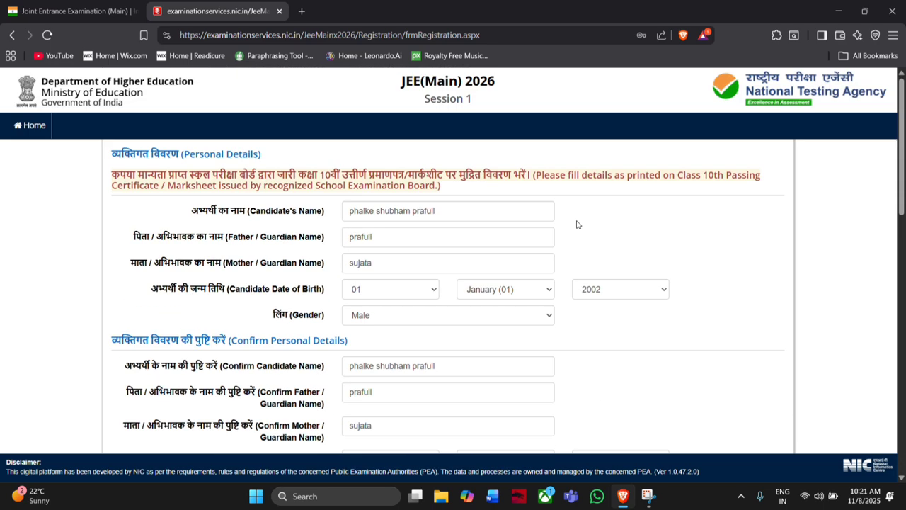
scroll(638, 243, down, 8)
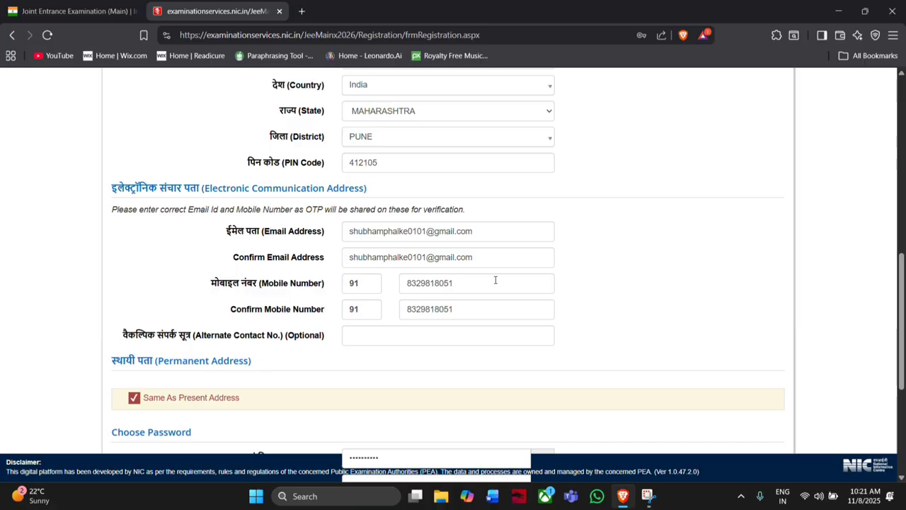
double_click(496, 280)
scroll(631, 322, down, 4)
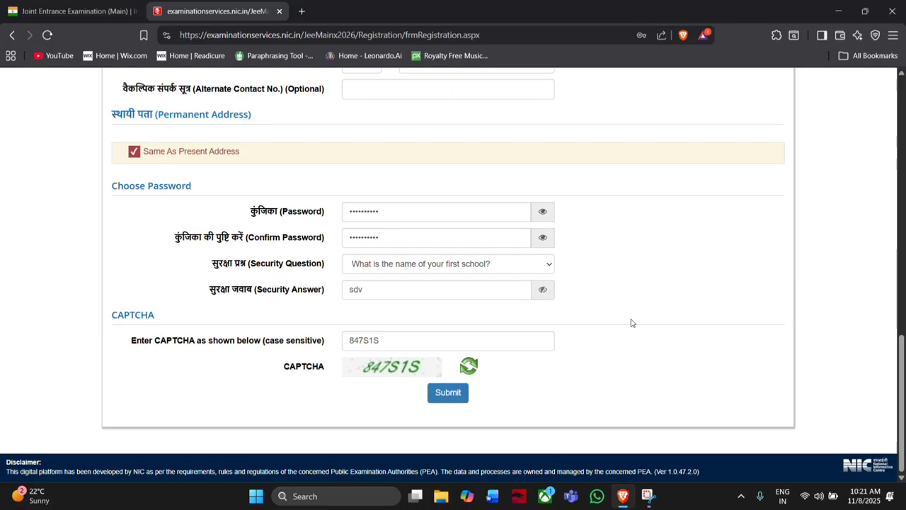
click(438, 395)
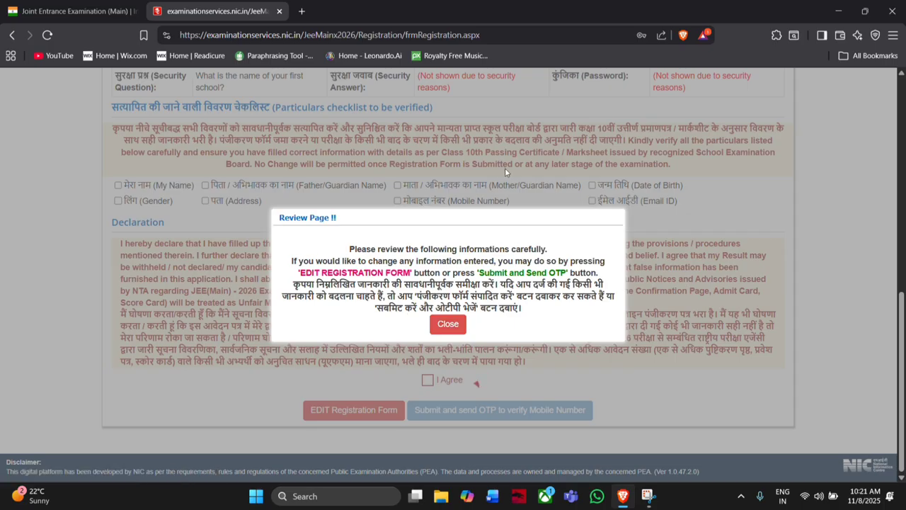
click(456, 327)
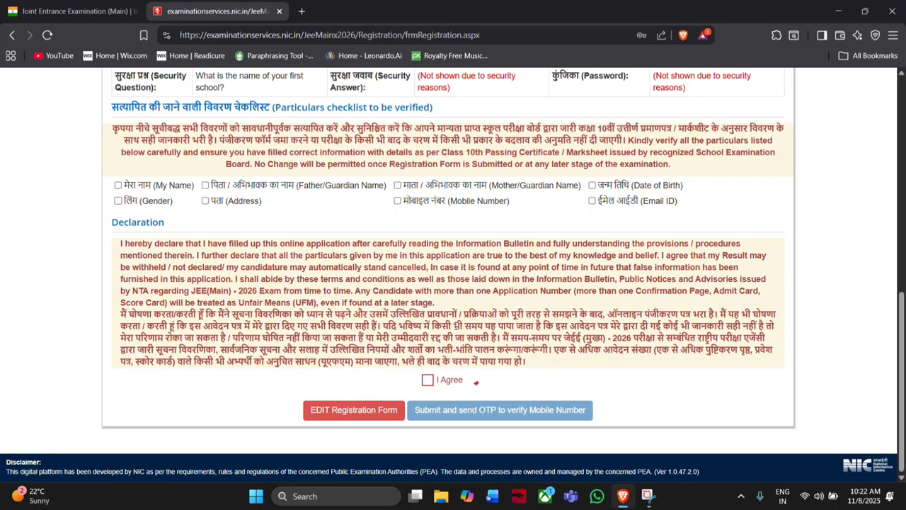
Review the personal, address and portal account particulars on the review page.
scroll(473, 315, up, 12)
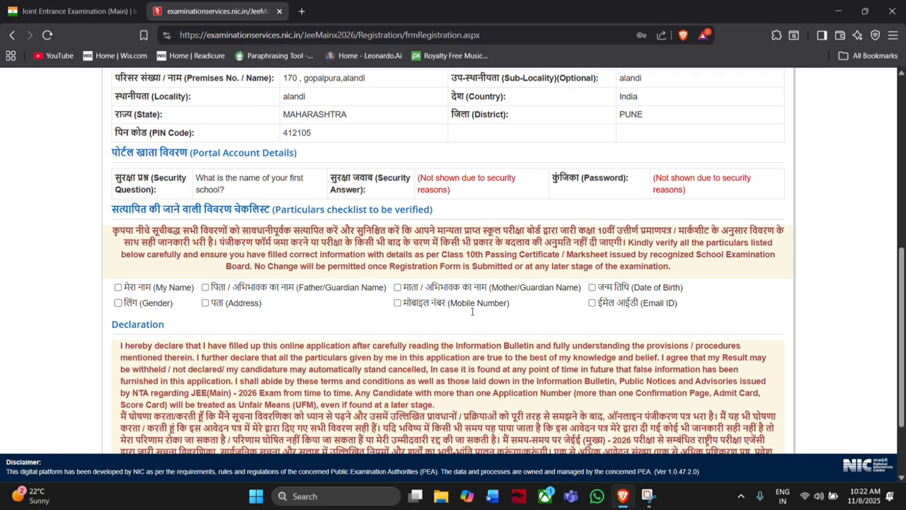
scroll(472, 315, down, 2)
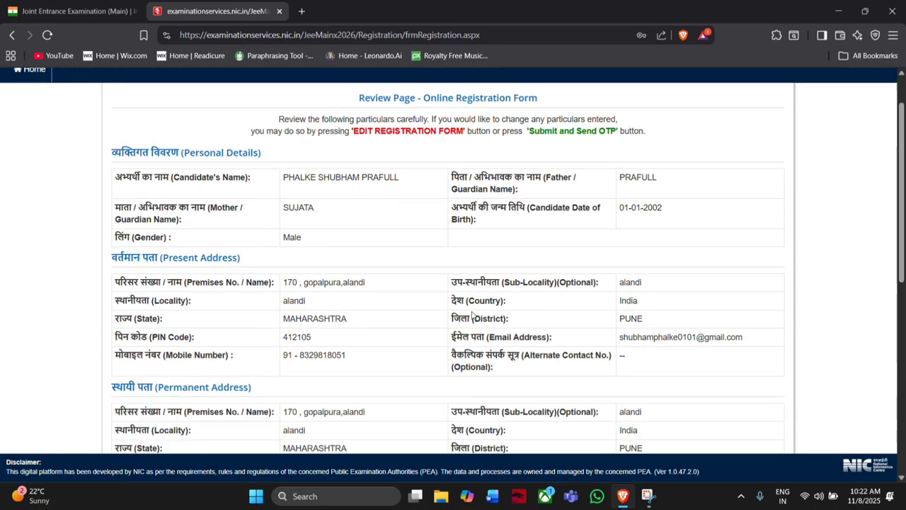
scroll(415, 293, up, 2)
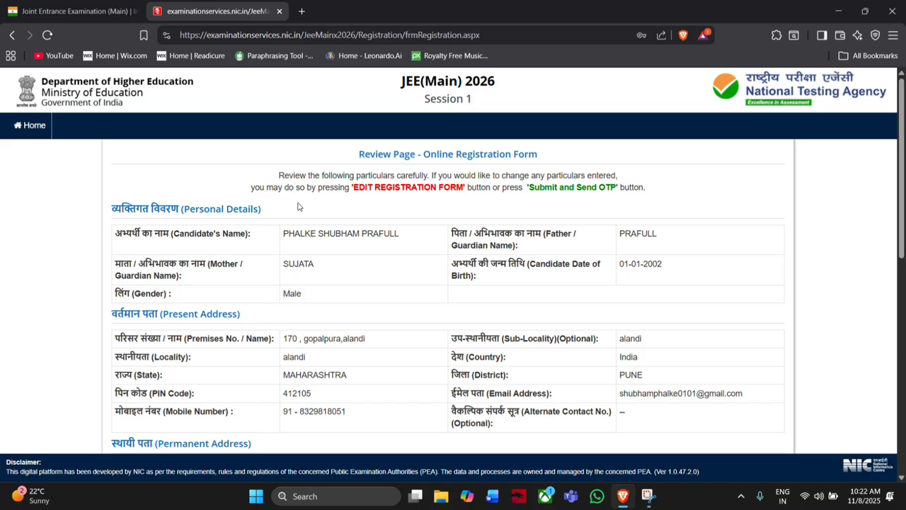
scroll(315, 252, down, 1)
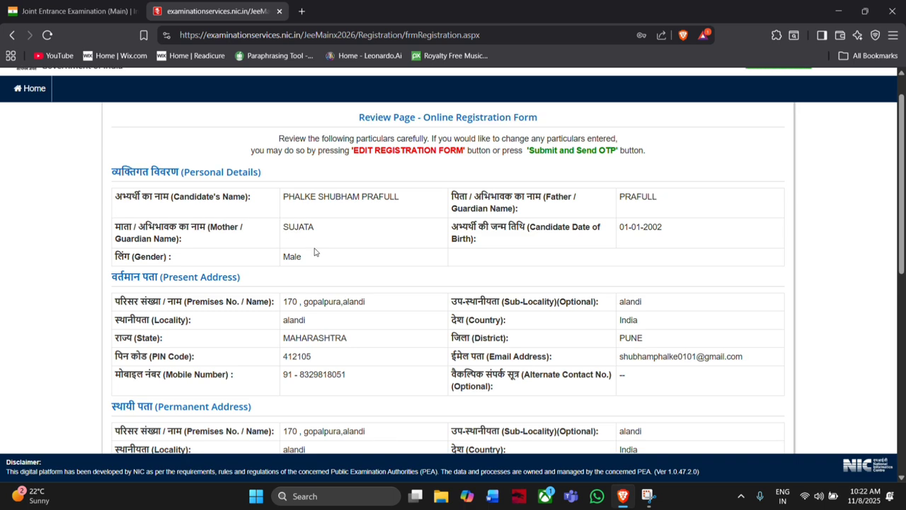
scroll(315, 252, down, 4)
scroll(365, 301, down, 1)
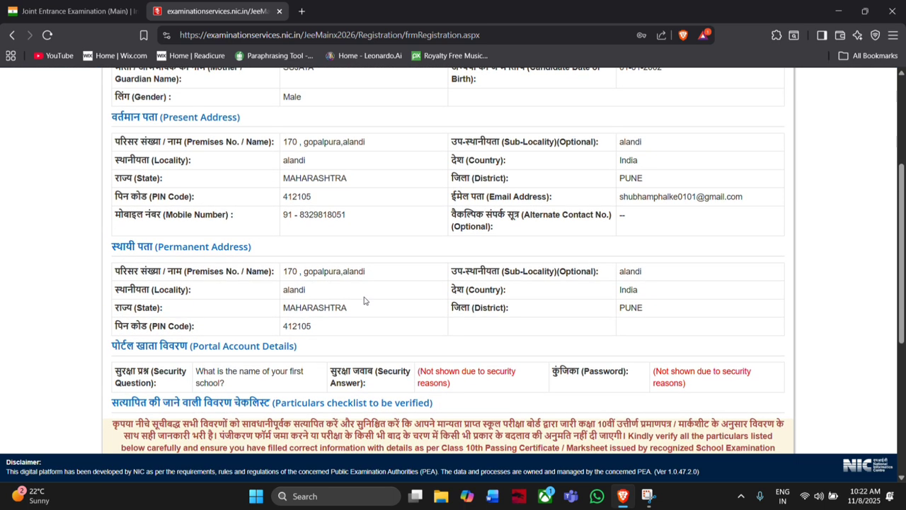
scroll(365, 300, down, 5)
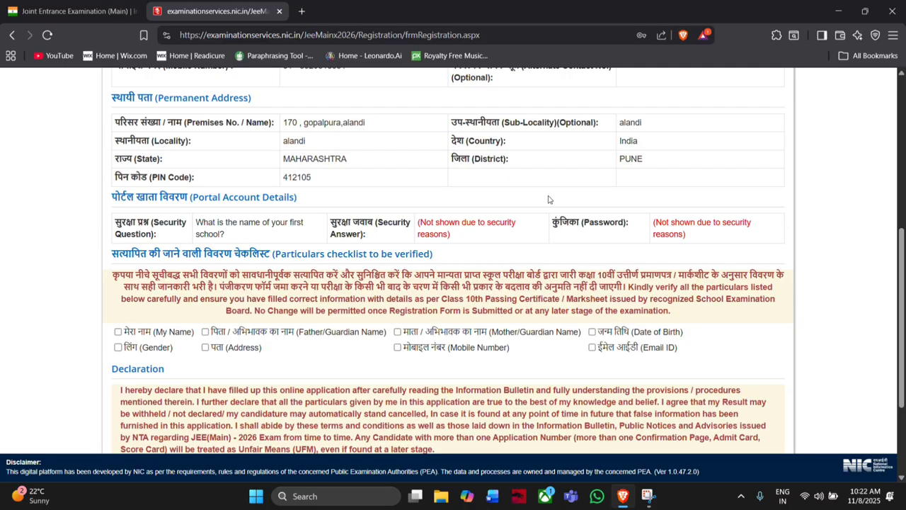
scroll(559, 183, down, 3)
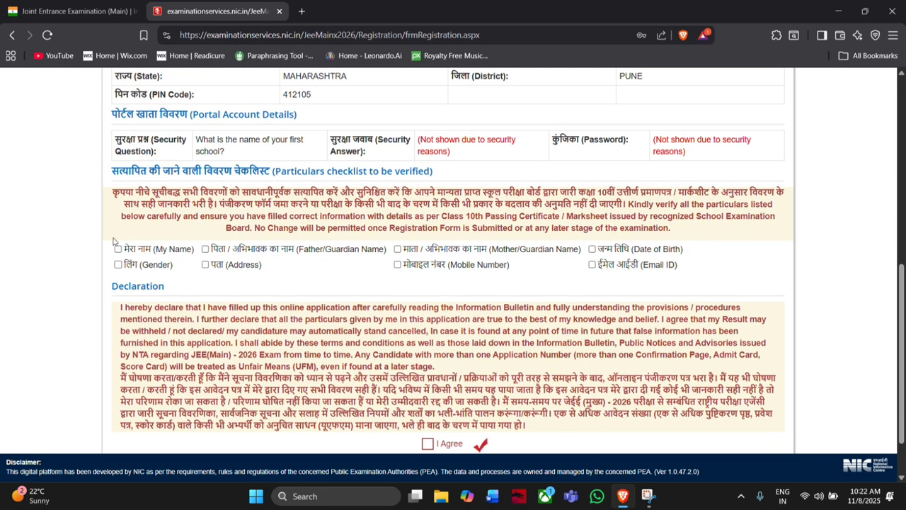
Tick all eight items in the particulars checklist to be verified.
click(119, 250)
click(118, 264)
click(205, 265)
click(206, 250)
click(397, 249)
click(397, 264)
click(592, 249)
click(592, 265)
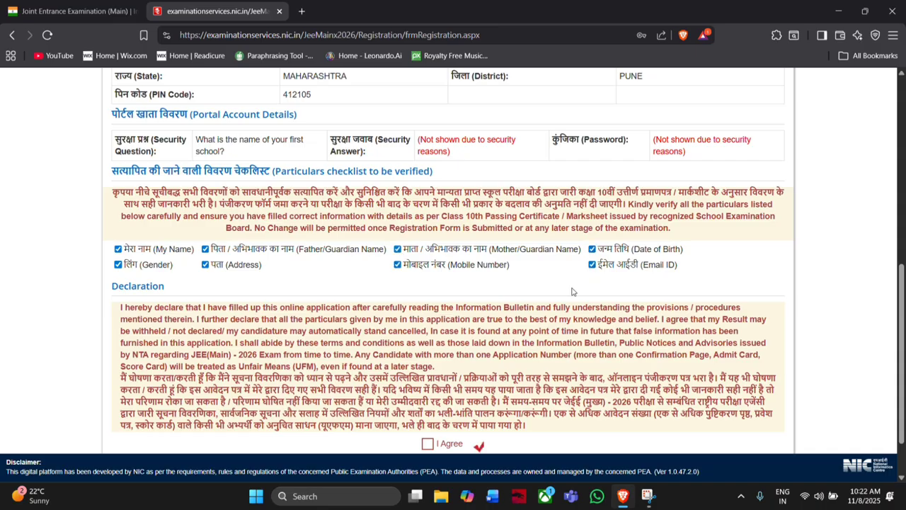
Agree to the declaration and submit the registration form to get the OTP on the mobile number.
scroll(592, 265, down, 2)
click(428, 379)
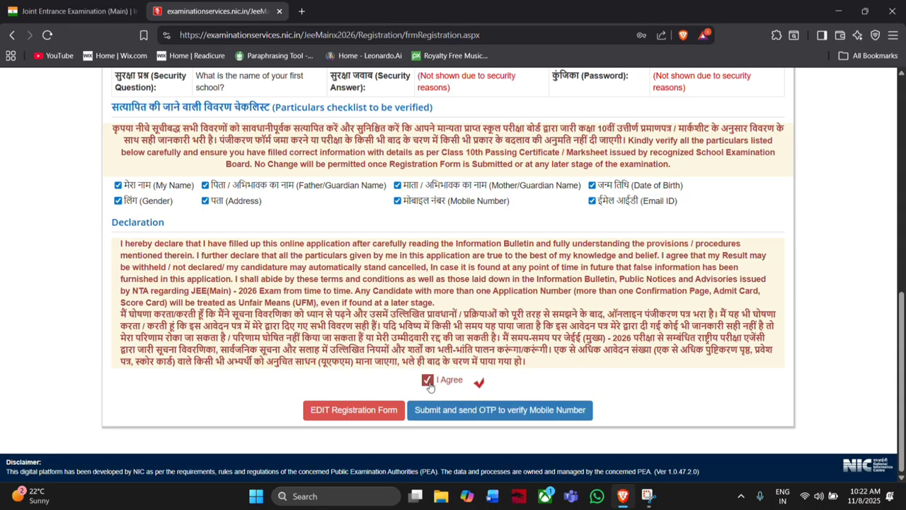
click(477, 419)
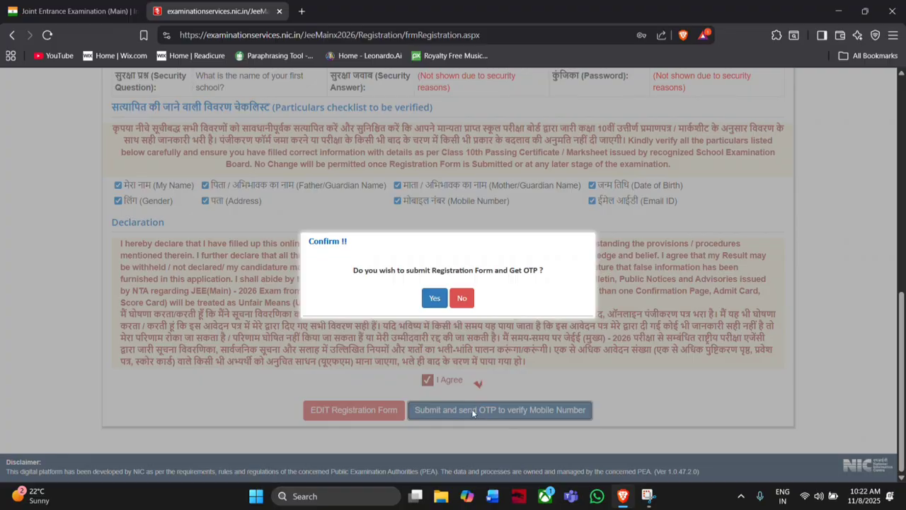
click(433, 299)
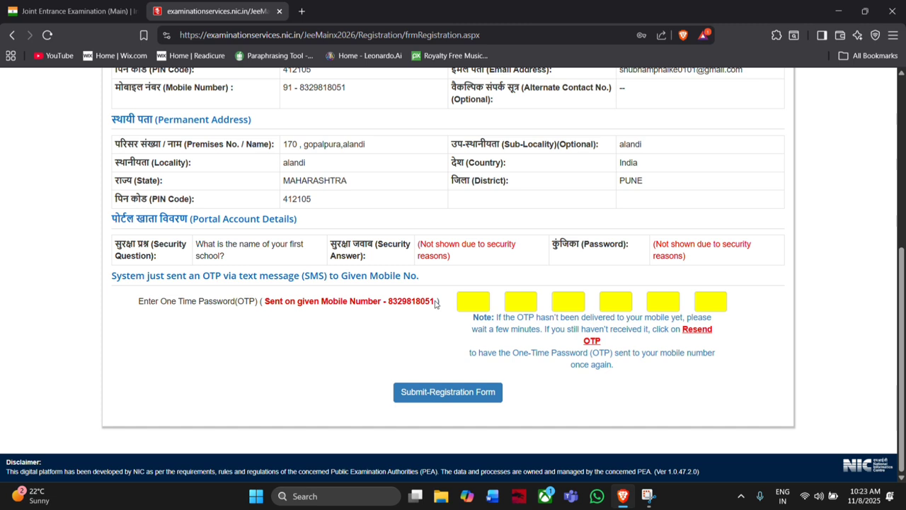
Enter the six-digit mobile OTP and submit the registration form.
click(467, 302)
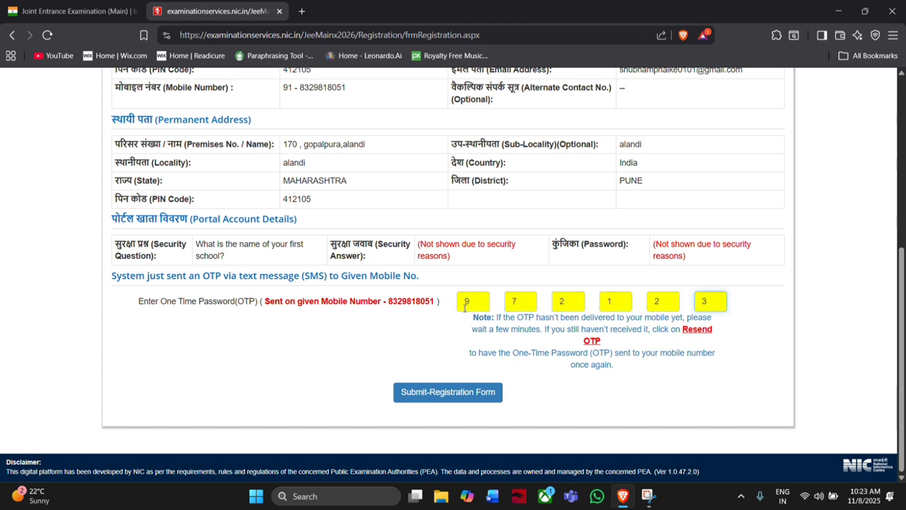
click(452, 398)
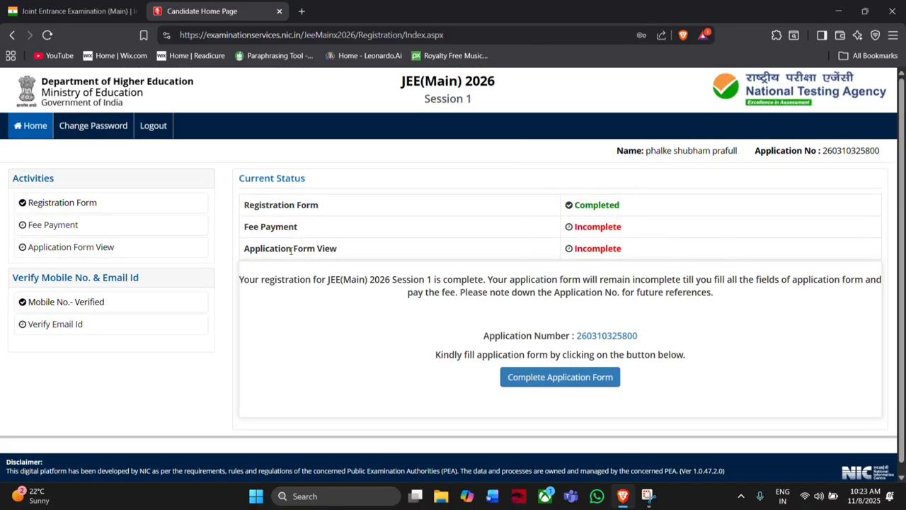
Highlight the registration status and the application number on the candidate home page.
drag(247, 206, 324, 229)
click(324, 229)
double_click(637, 334)
click(658, 343)
click(389, 17)
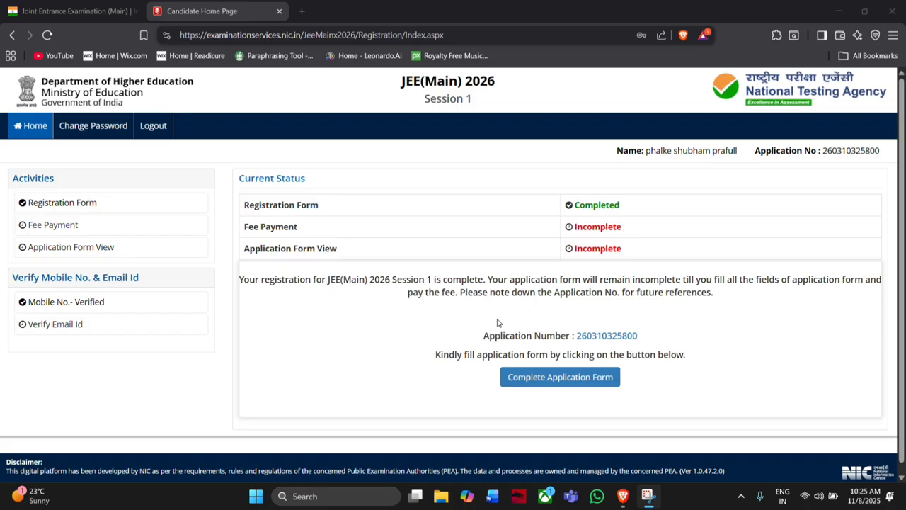
Open the application form and proceed to the Personal Details step.
click(531, 377)
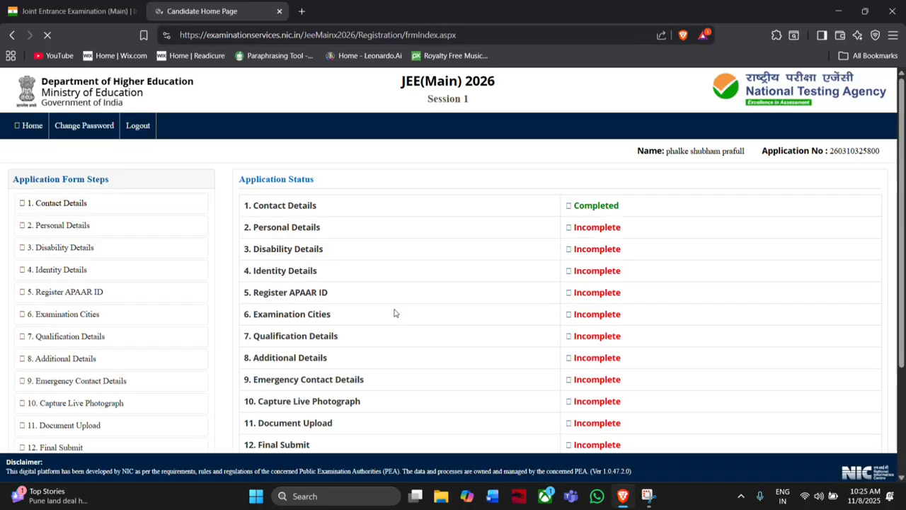
scroll(405, 223, down, 1)
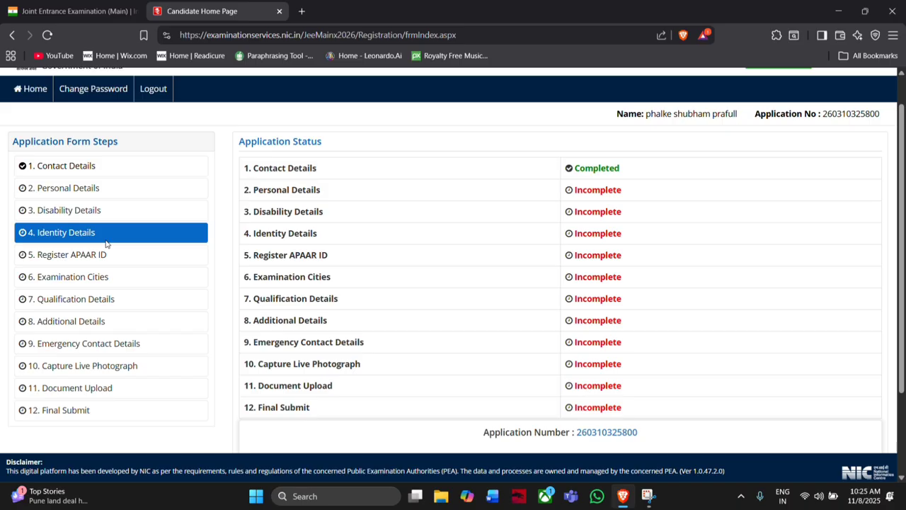
scroll(478, 267, down, 2)
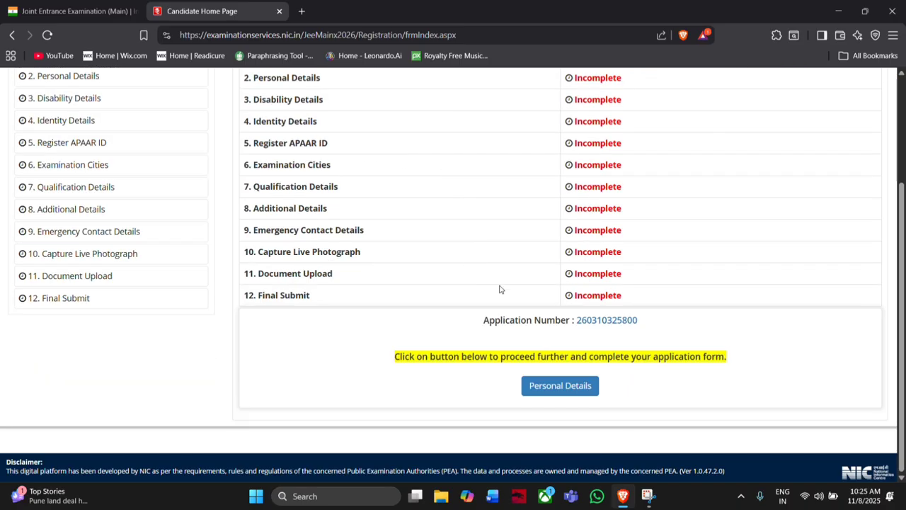
click(556, 388)
Correct the final letters of the candidate's name.
scroll(590, 237, down, 1)
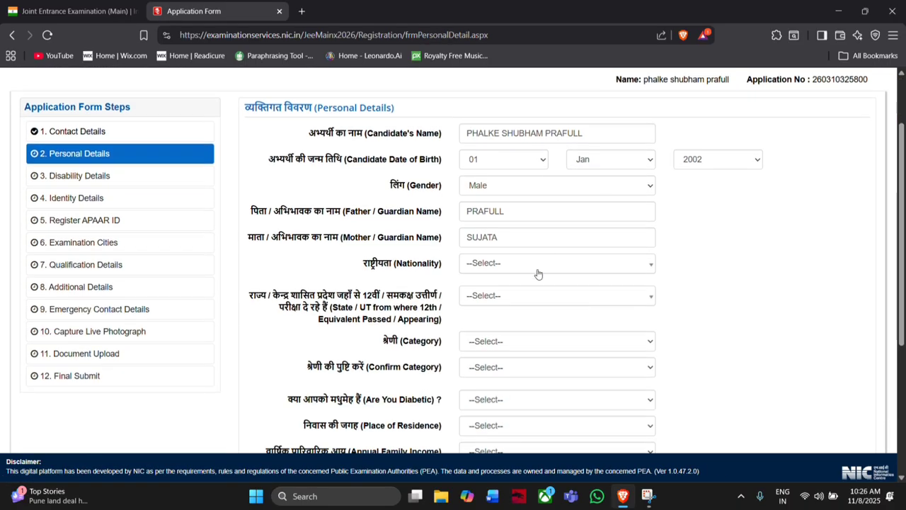
click(596, 136)
key(BackSpace)
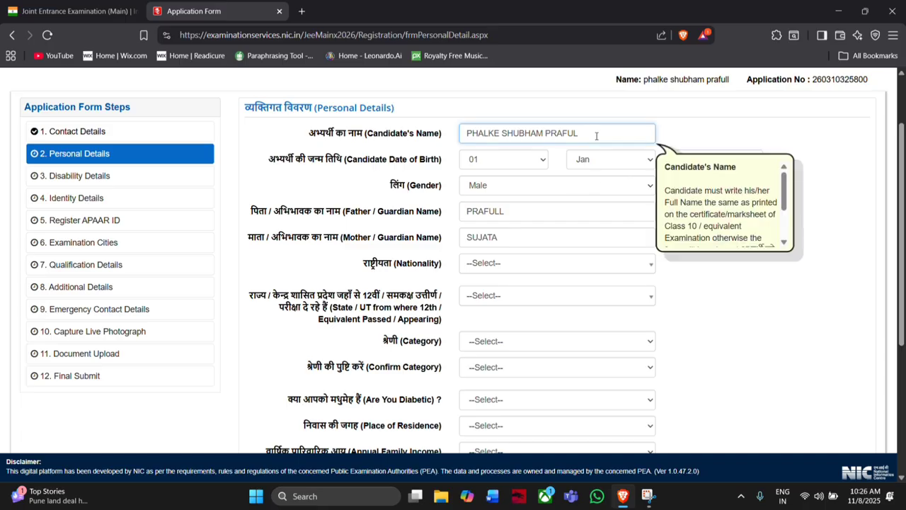
text(LL)
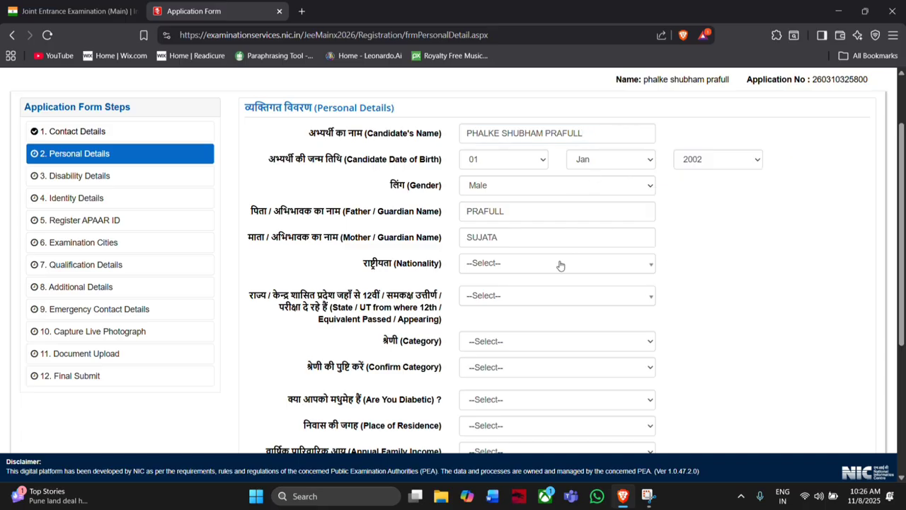
Set nationality to Indian and the state of passing 12th to MAHARASHTRA.
click(560, 263)
click(505, 303)
click(506, 300)
text(ma)
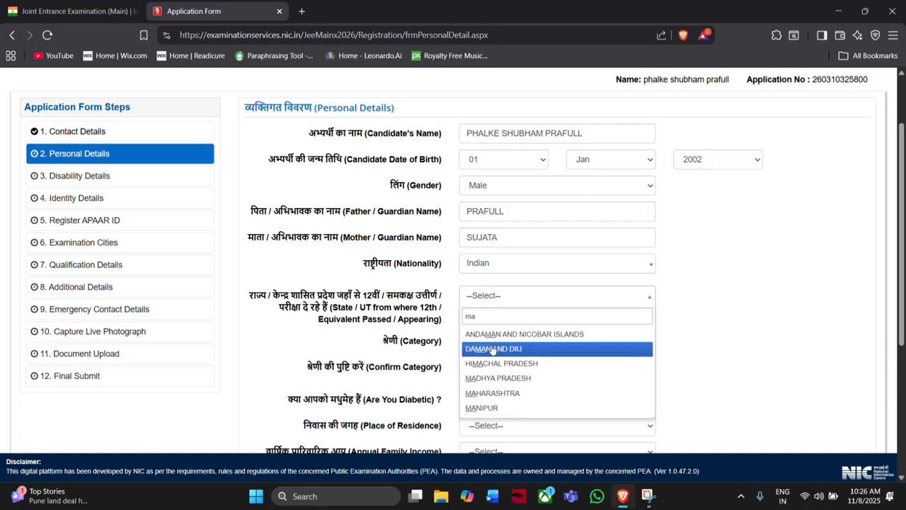
click(496, 391)
Select OBC- NCL (Central List) as both the category and the confirmed category.
click(510, 342)
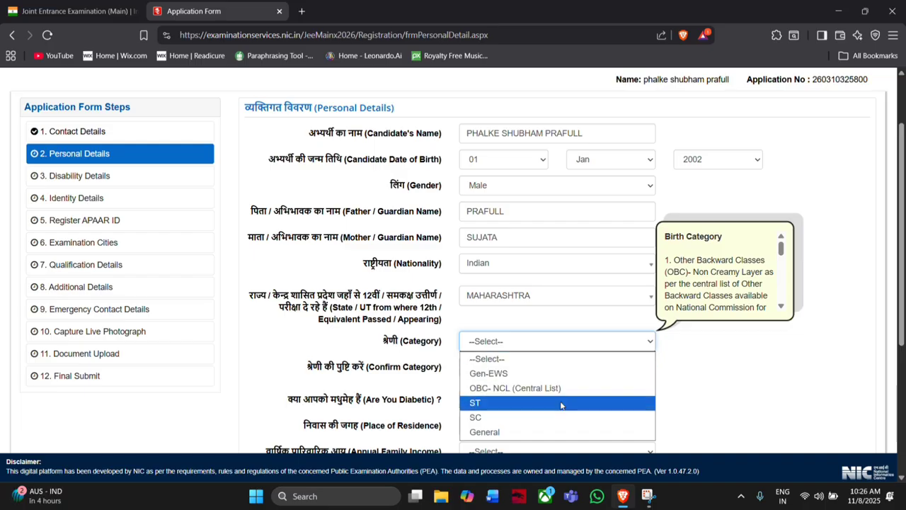
click(488, 389)
click(496, 367)
click(495, 414)
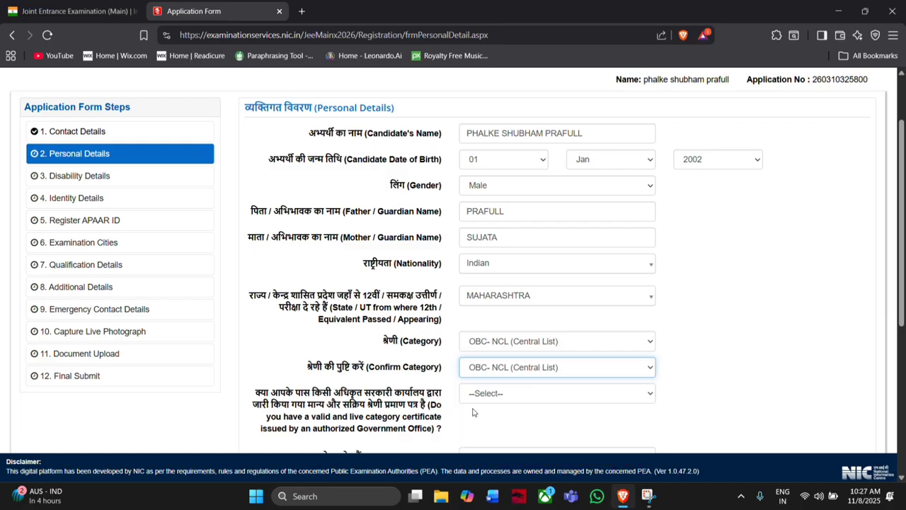
Answer Yes to holding a valid category certificate from an authorized government office.
scroll(475, 415, down, 1)
click(489, 307)
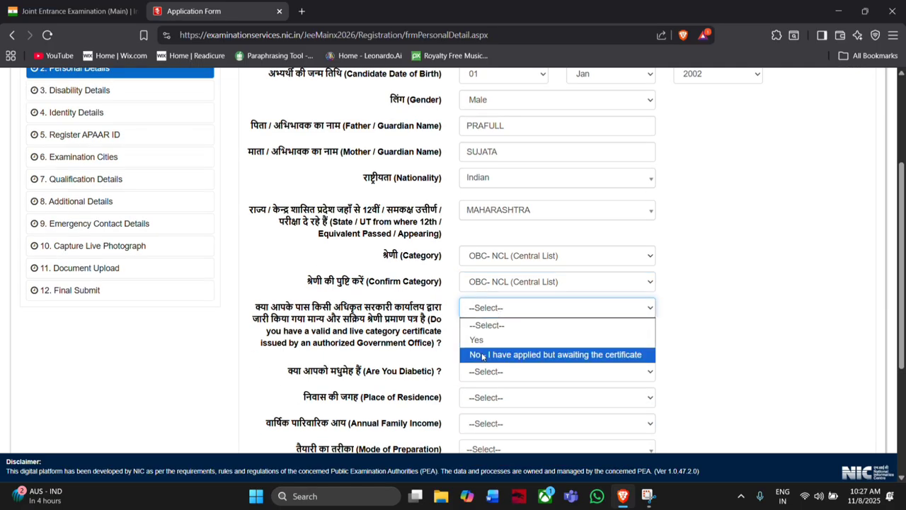
click(477, 340)
Enter the category certificate ID number.
scroll(481, 356, down, 1)
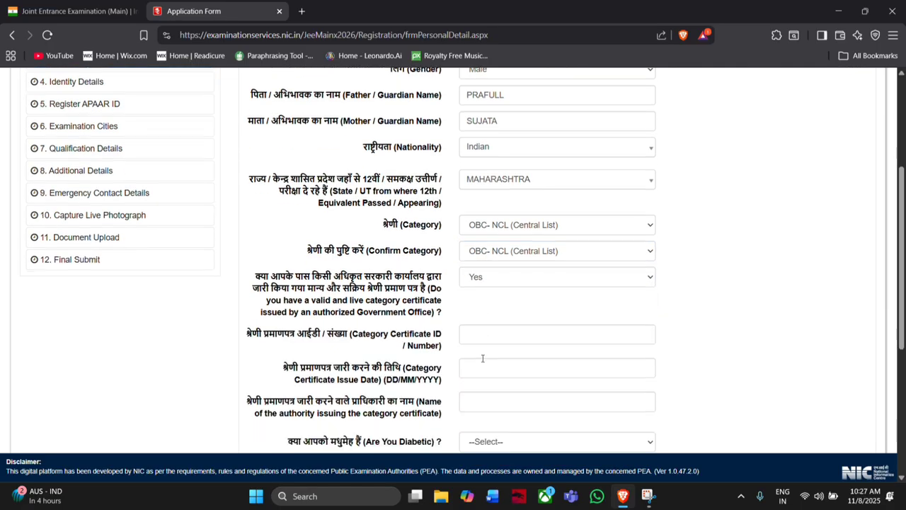
click(469, 314)
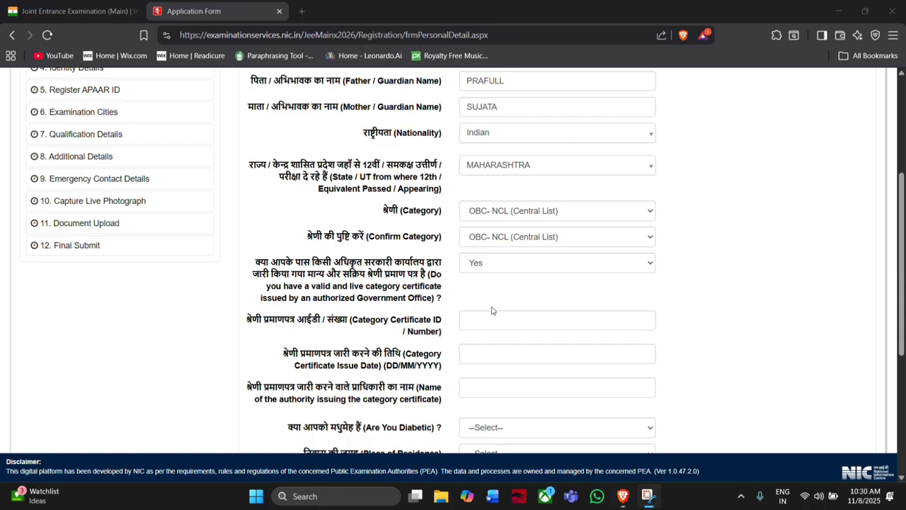
click(492, 322)
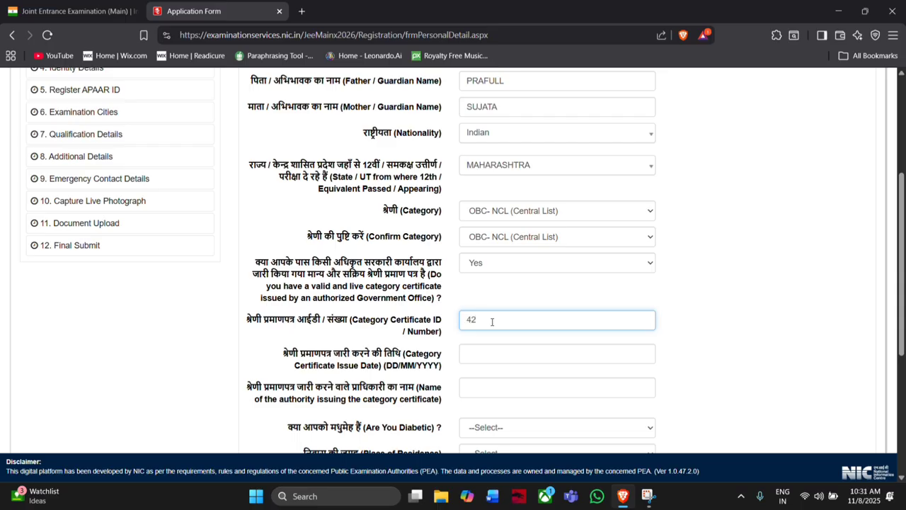
Set the category certificate issue date to 09/08/2018.
click(490, 351)
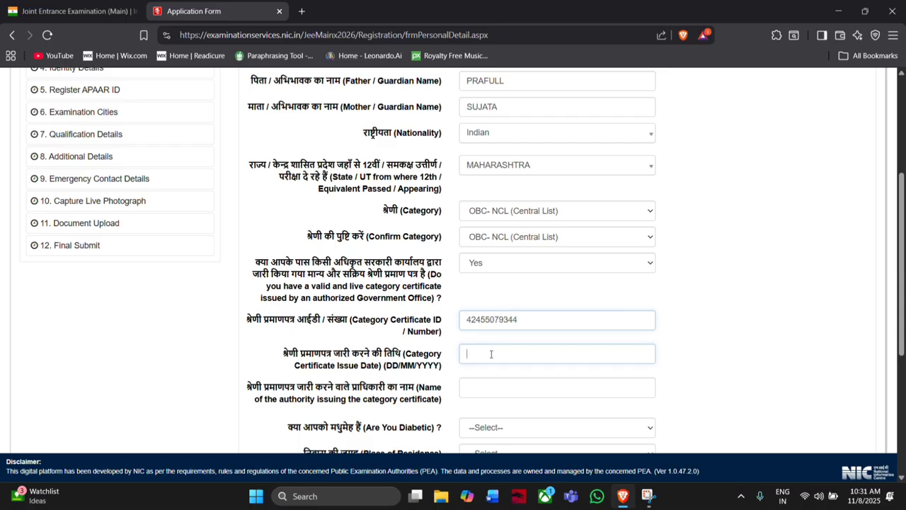
scroll(482, 347, down, 1)
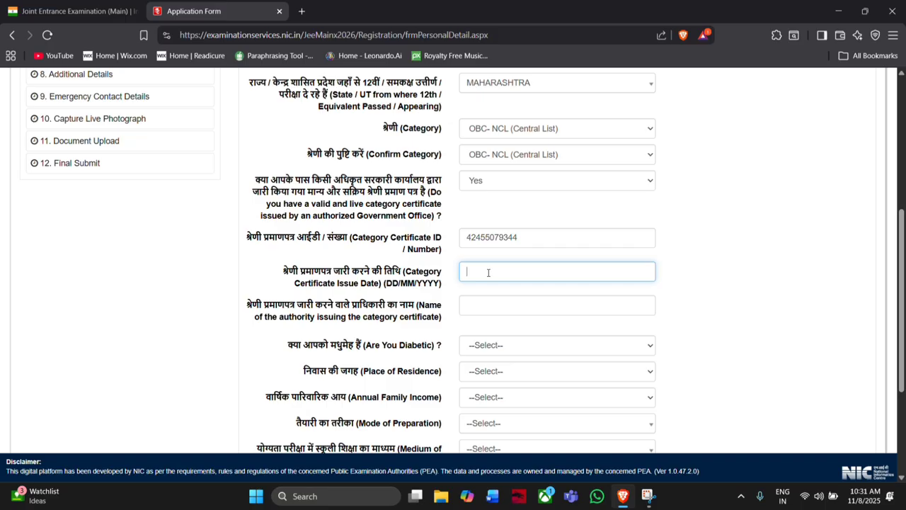
text(09/08/2018)
Enter sub divisional officer as the name of the authority issuing the category certificate.
click(488, 304)
scroll(486, 300, down, 1)
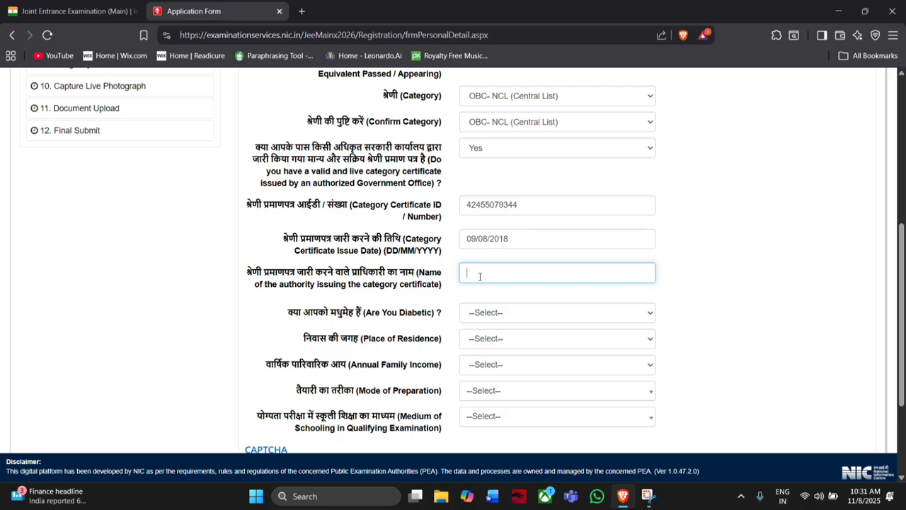
text(sub-divisional officer)
click(481, 274)
key(BackSpace)
Set the diabetic answer to No and the place of residence to Rural.
click(484, 316)
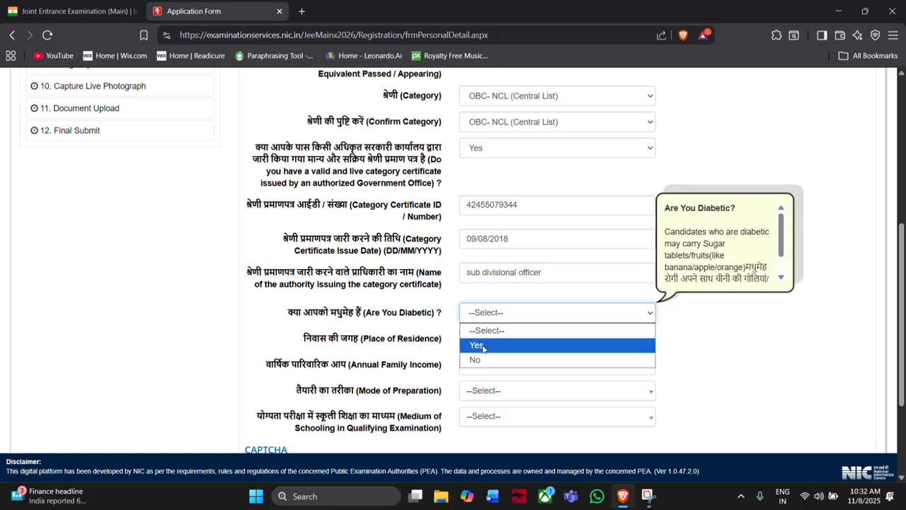
click(483, 346)
click(487, 312)
click(480, 359)
click(491, 340)
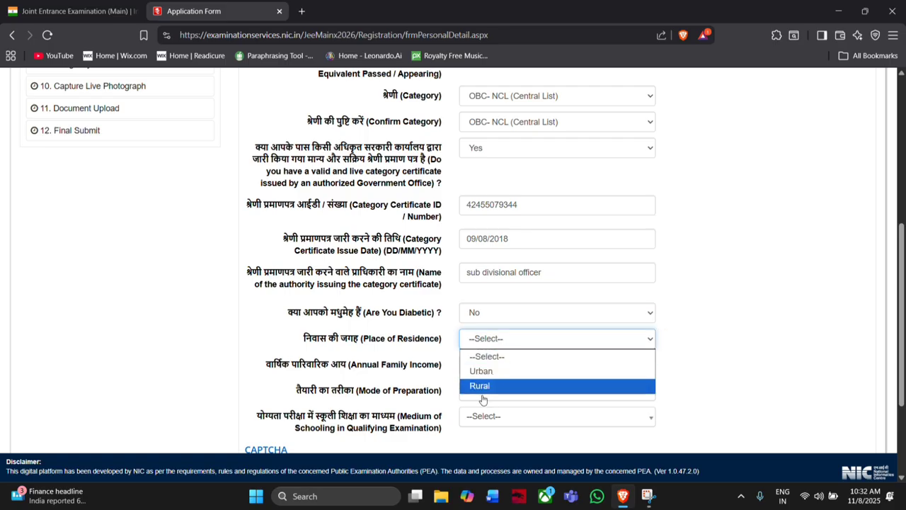
click(480, 386)
Set annual family income to UPTO 100000 and mode of preparation to Self Study.
click(486, 364)
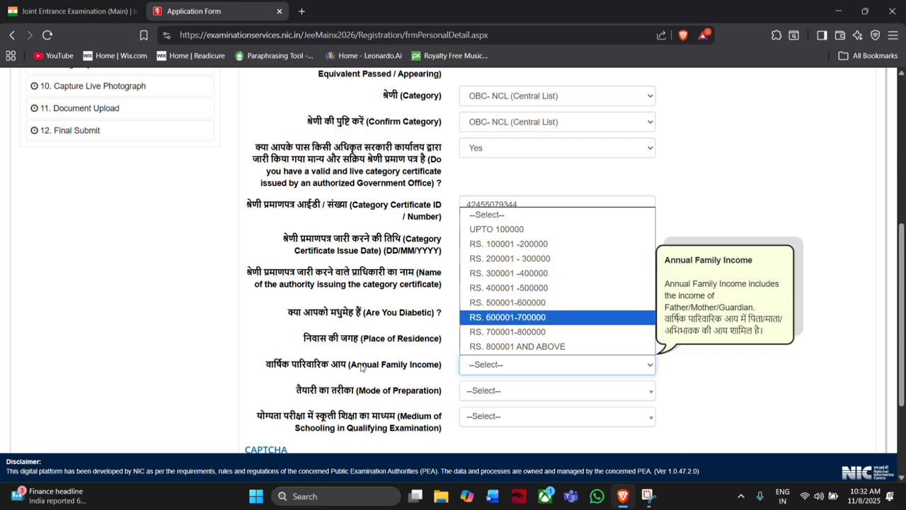
click(530, 228)
click(490, 393)
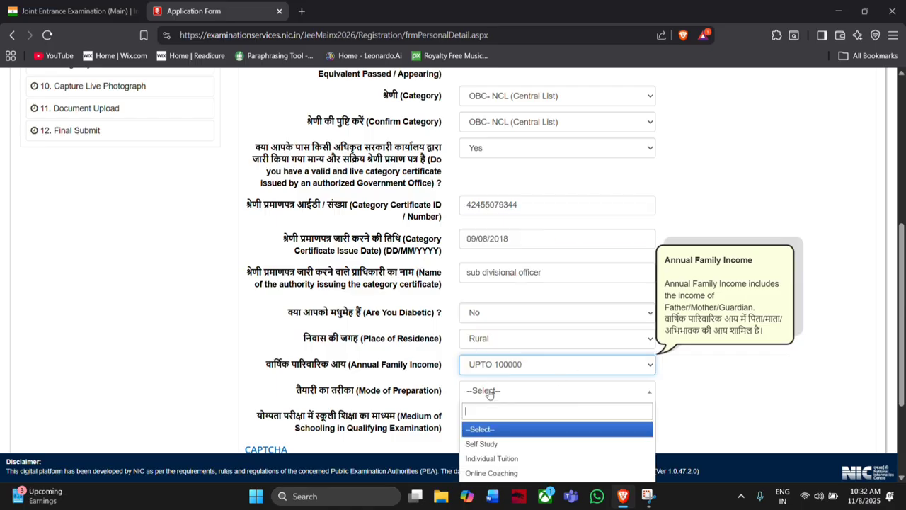
scroll(722, 347, down, 2)
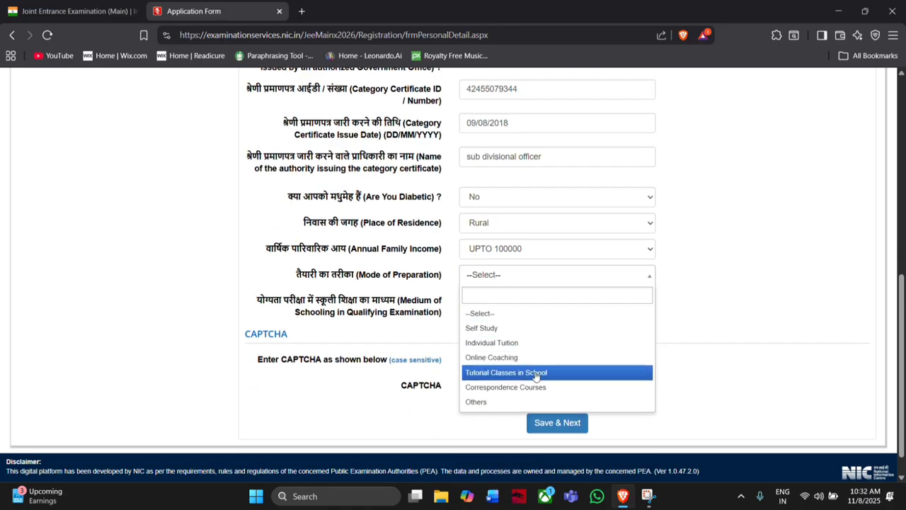
click(487, 328)
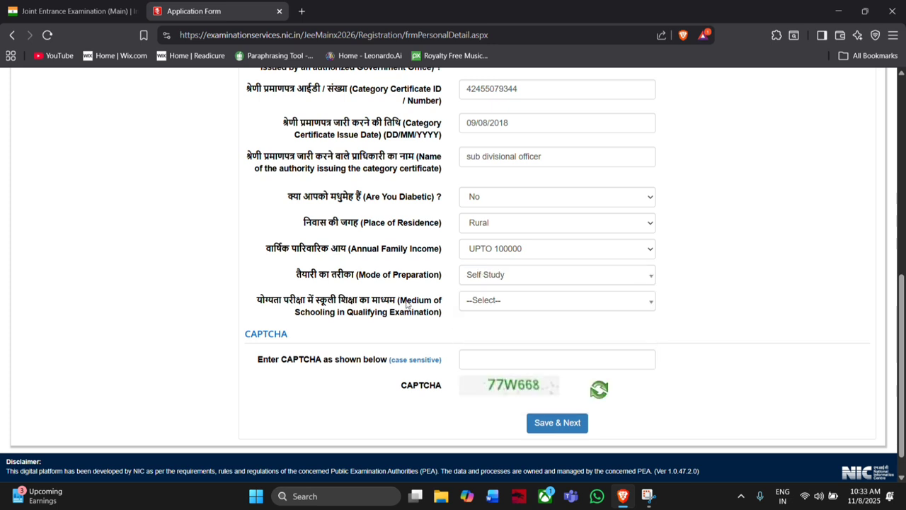
Set the medium of schooling in the qualifying examination to English.
click(492, 302)
scroll(502, 376, down, 3)
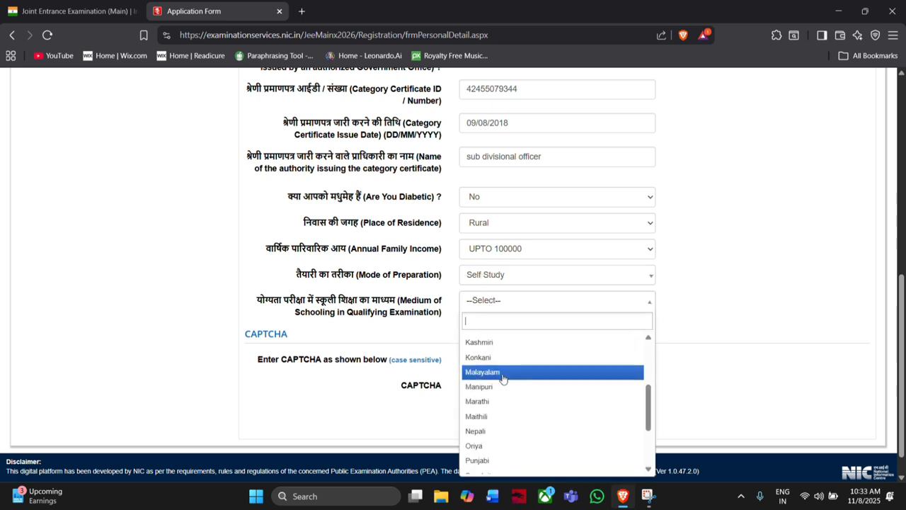
text(e)
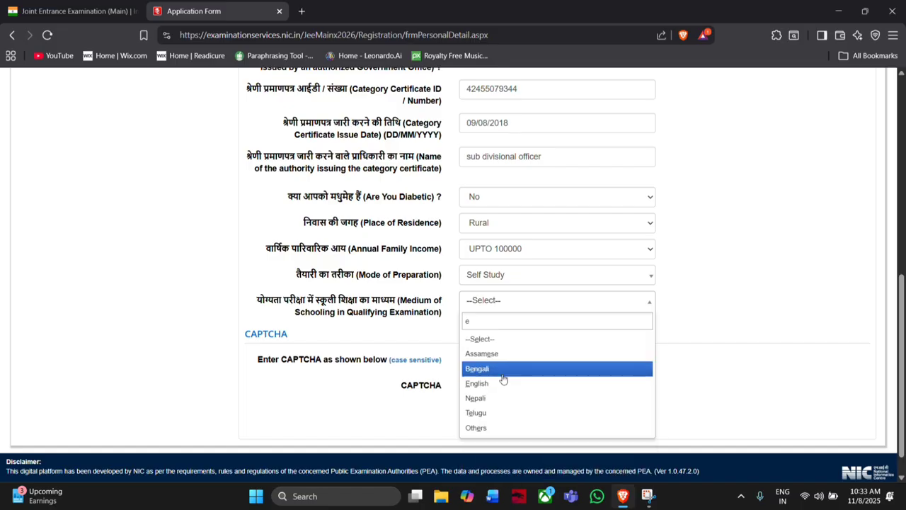
text(n)
click(486, 352)
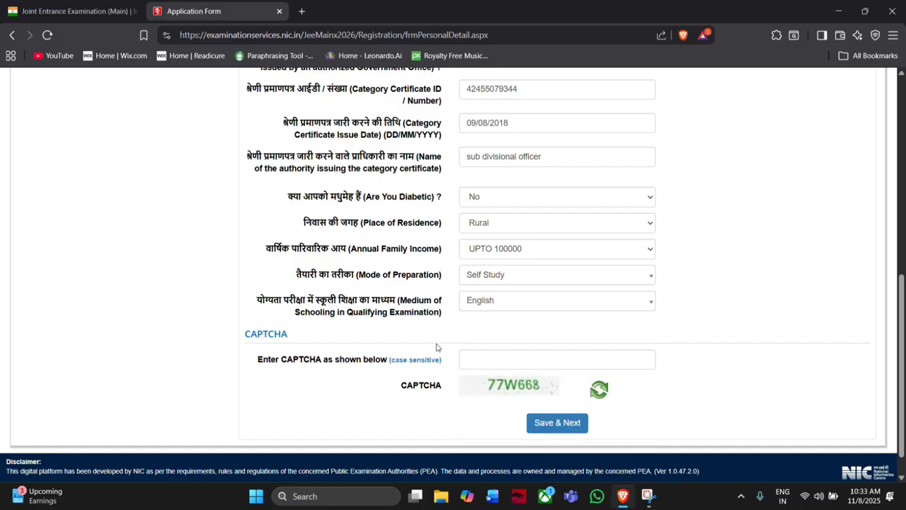
Enter the CAPTCHA 77W668 and save the personal details.
click(488, 355)
text(77)
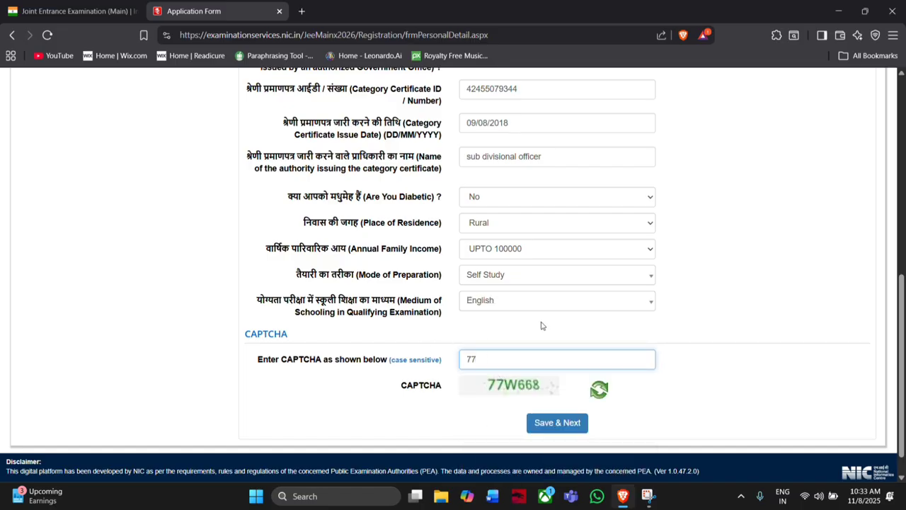
text(W668)
click(553, 423)
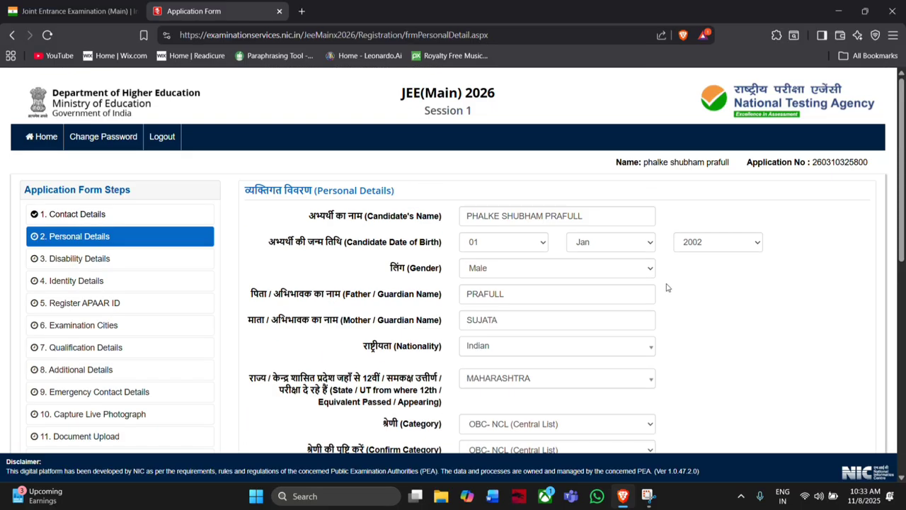
click(558, 391)
click(432, 298)
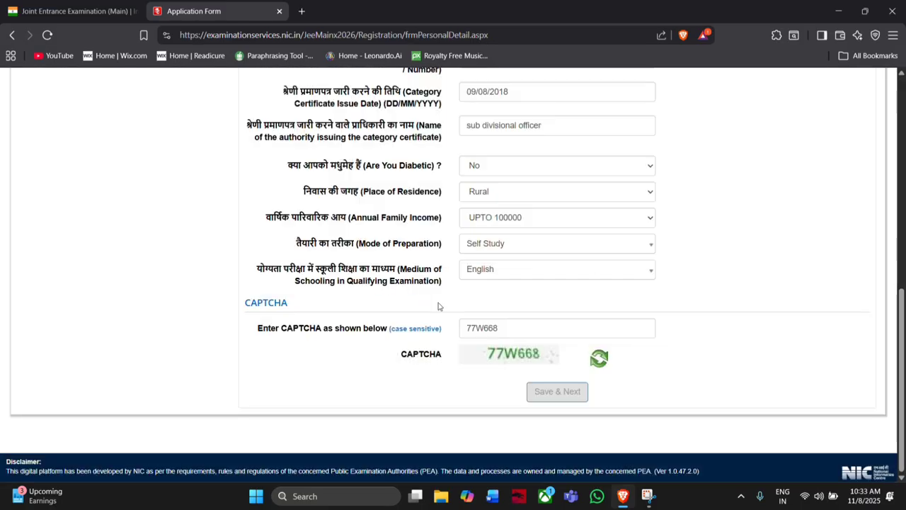
Answer No to being a PwD/PwBD candidate, enter CAPTCHA 1NQ322 and submit the disability details.
click(514, 225)
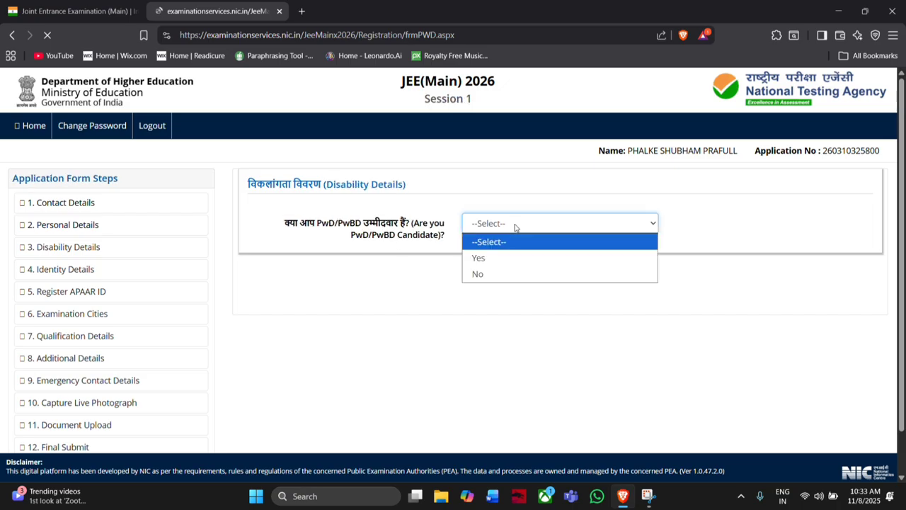
click(491, 274)
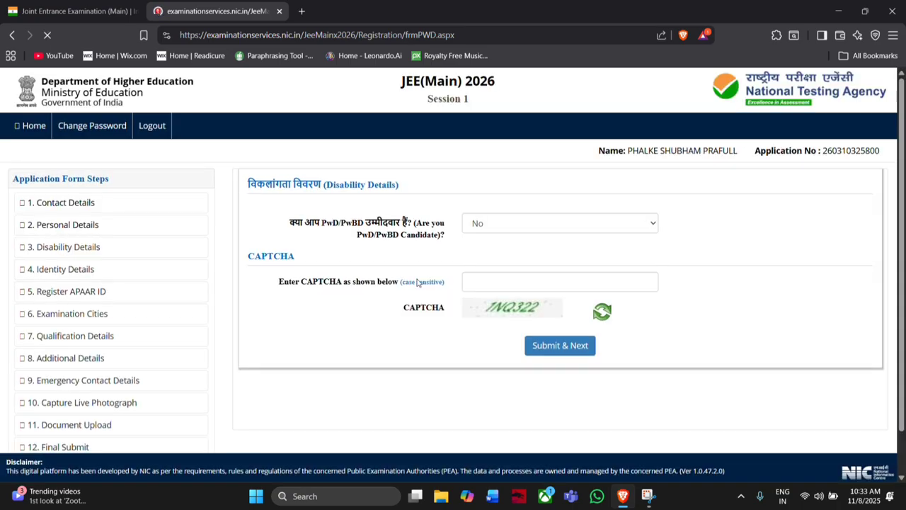
click(499, 284)
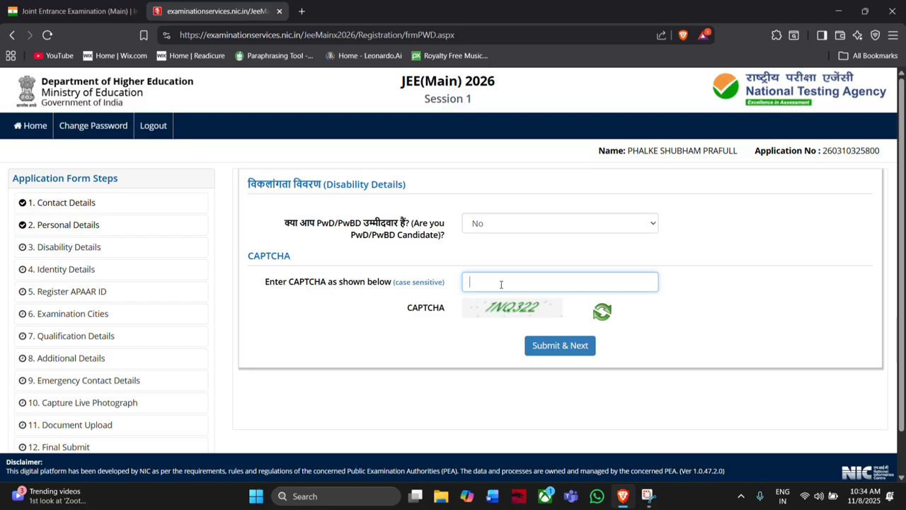
text(1NQ322)
click(556, 346)
click(433, 301)
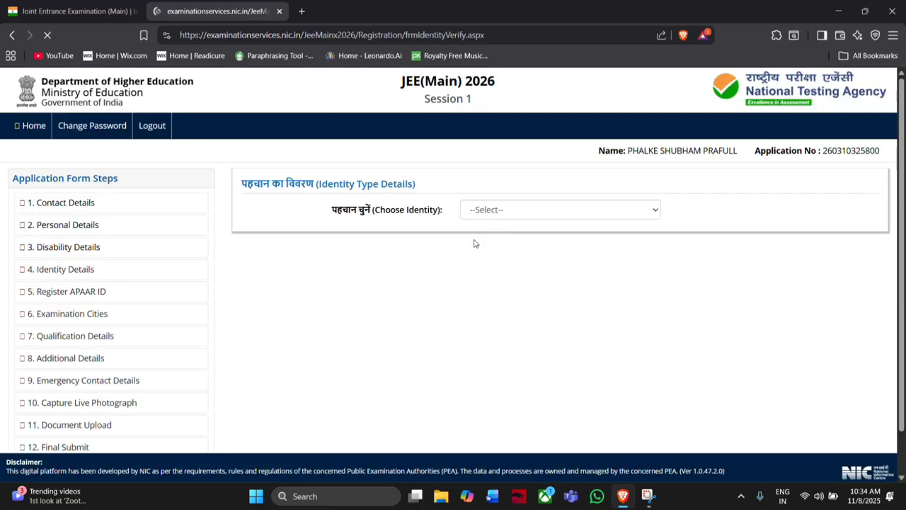
Choose Aadhaar as the identity type and agree to share the Aadhaar number.
click(500, 209)
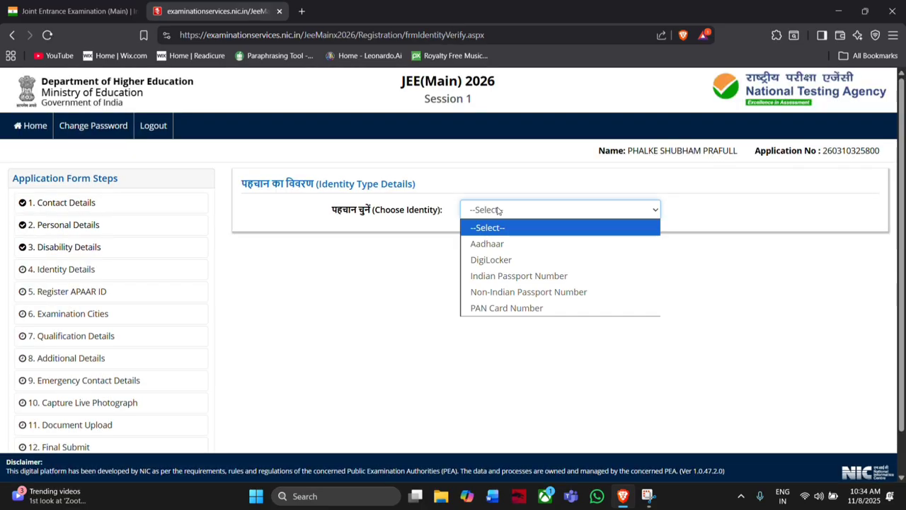
click(497, 244)
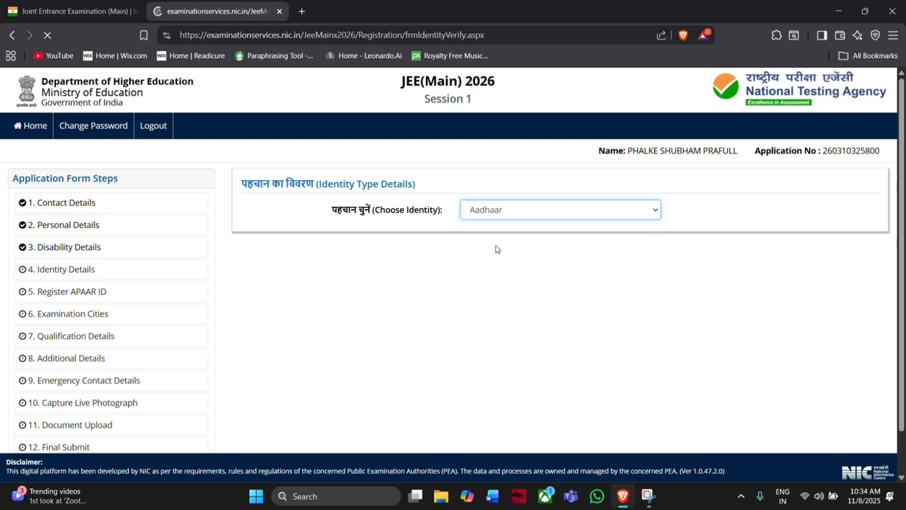
scroll(483, 346, down, 1)
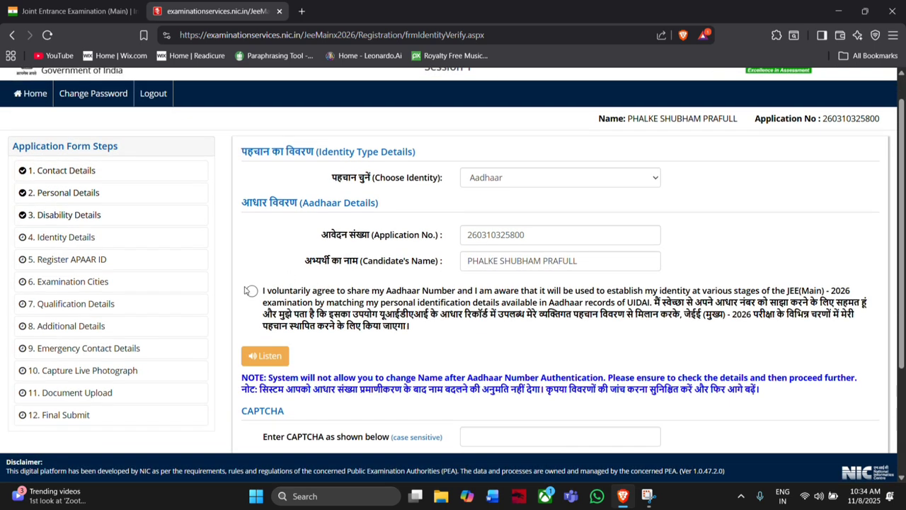
click(249, 290)
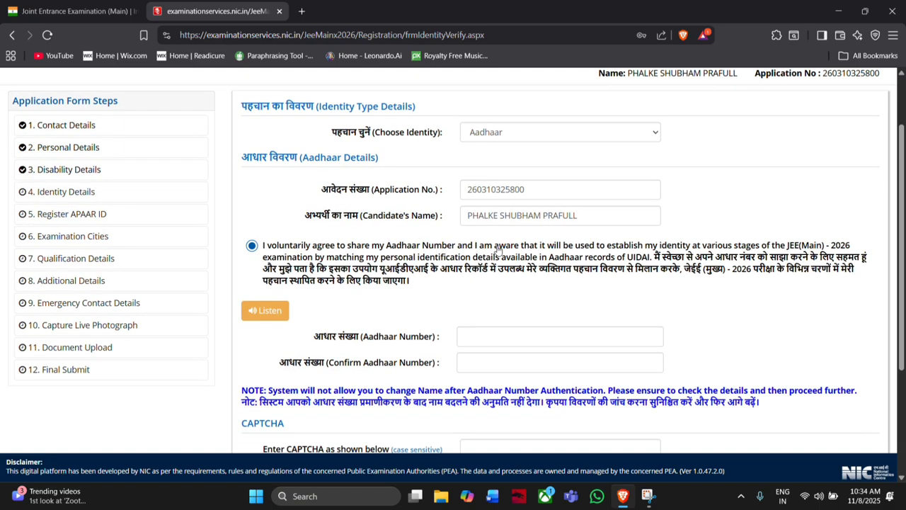
Enter the Aadhaar number and confirm it in the confirmation field.
click(497, 339)
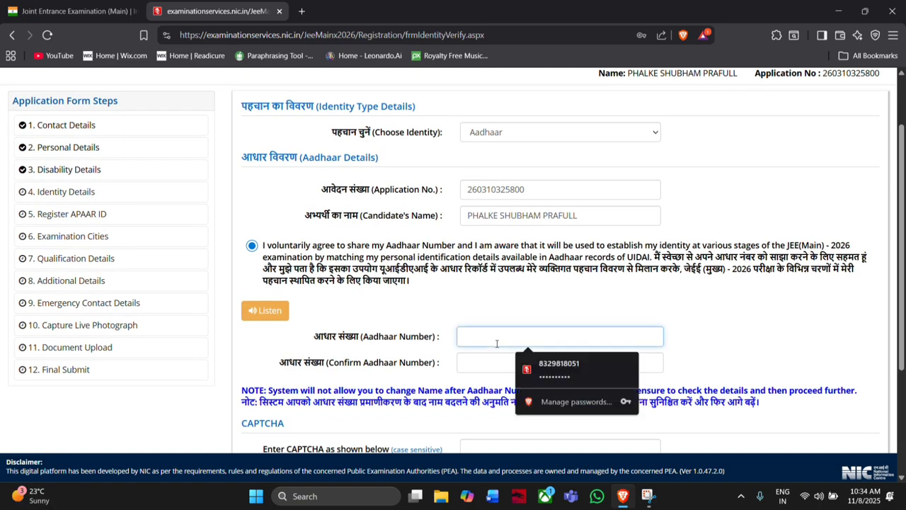
text(••••••)
click(478, 361)
text(••••••)
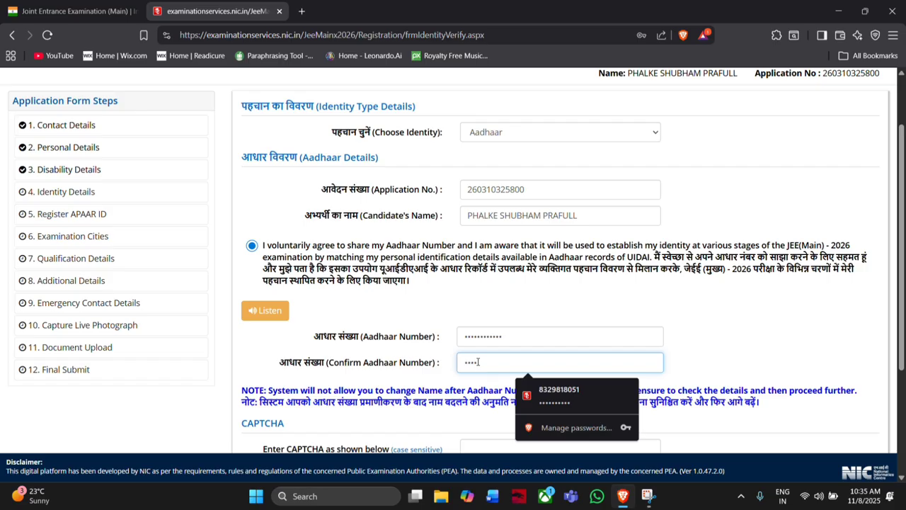
text(•••••)
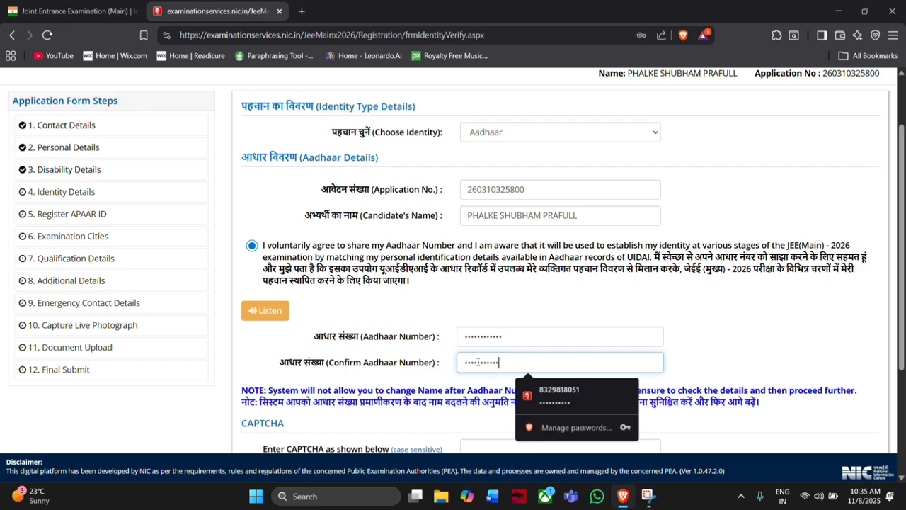
Enter CAPTCHA 40667H and submit the Aadhaar details, confirming the submission.
scroll(487, 307, down, 2)
click(473, 332)
text(40667H)
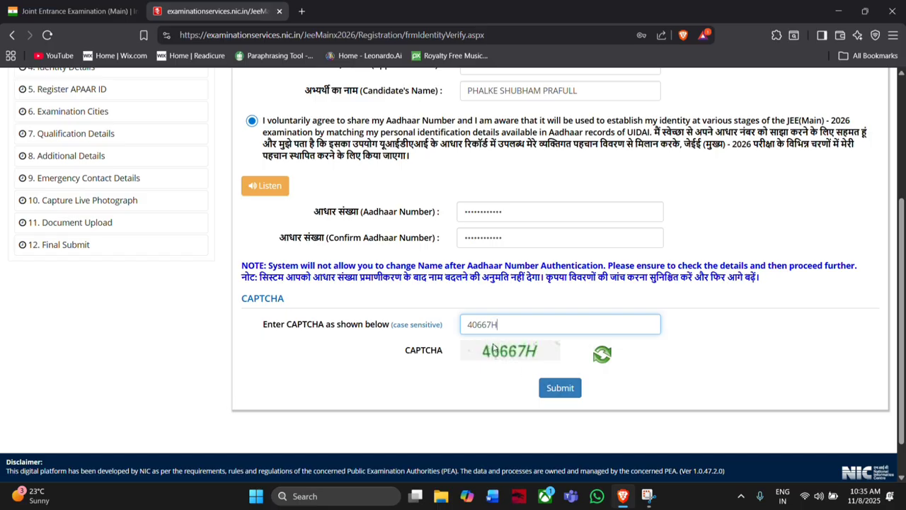
click(551, 390)
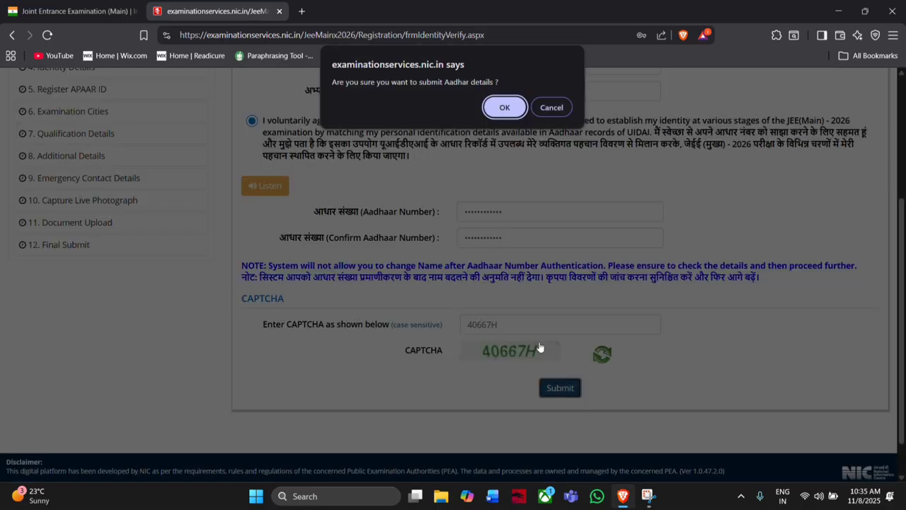
click(498, 109)
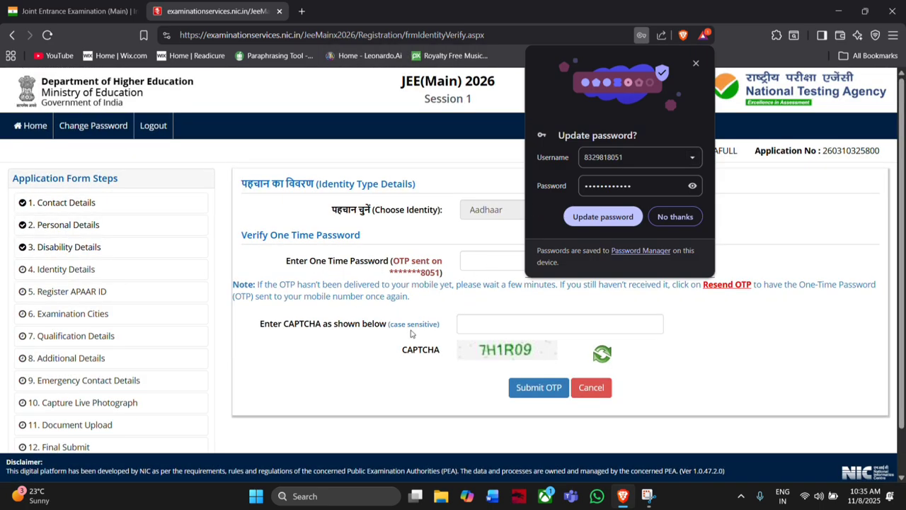
Enter the one-time password sent to the mobile and CAPTCHA 7H1R09, then submit the OTP.
click(580, 221)
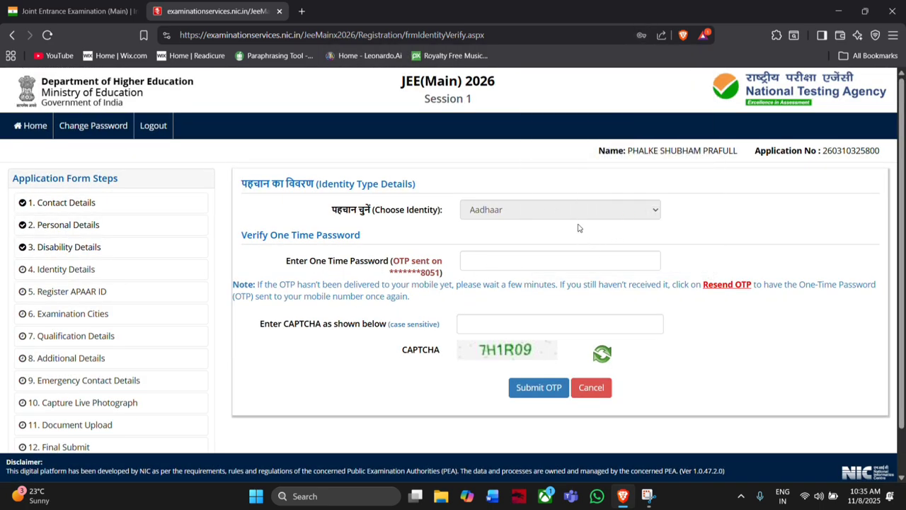
click(498, 262)
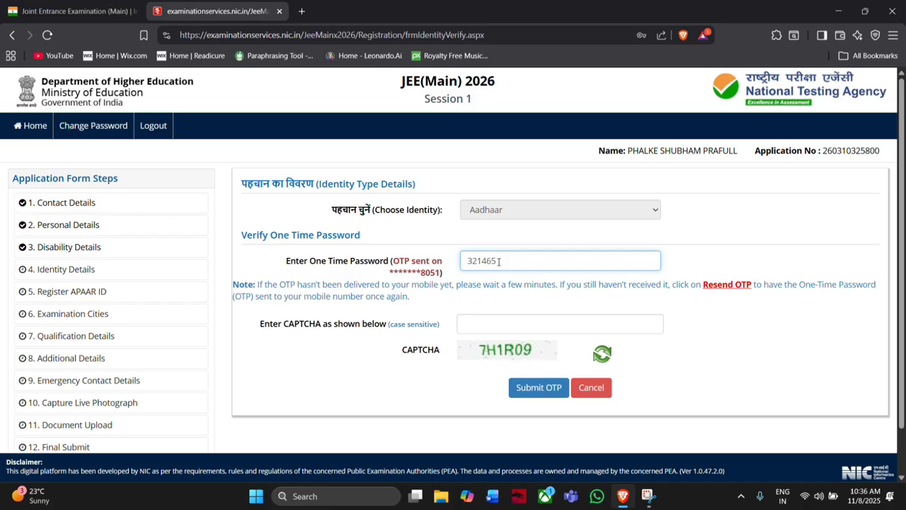
click(506, 323)
text(7H1)
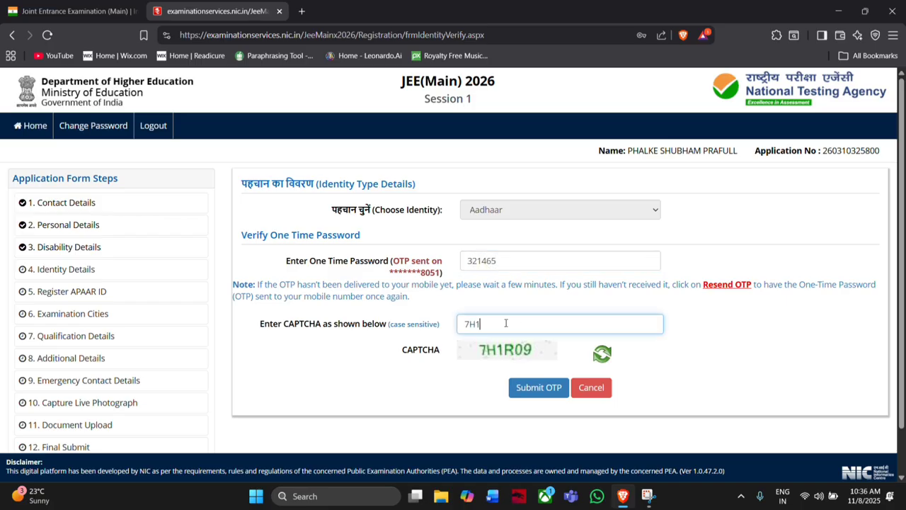
text(R09)
click(545, 390)
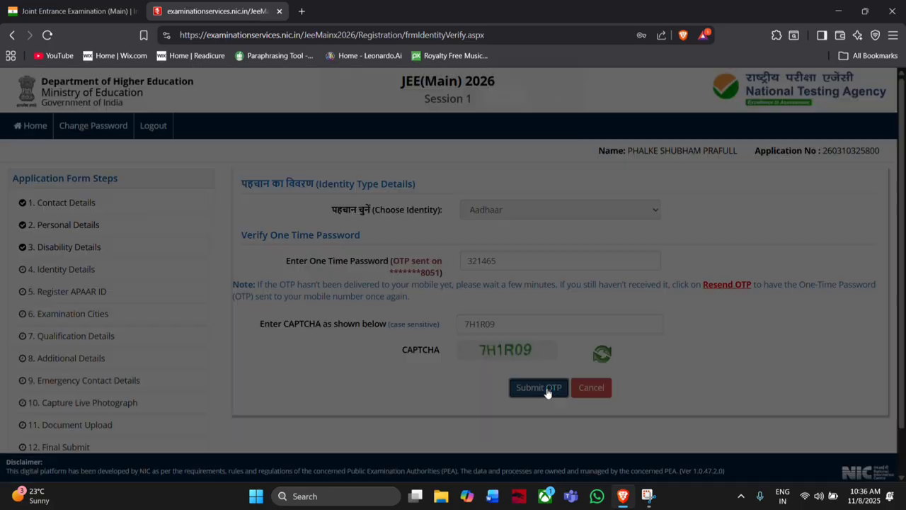
click(557, 107)
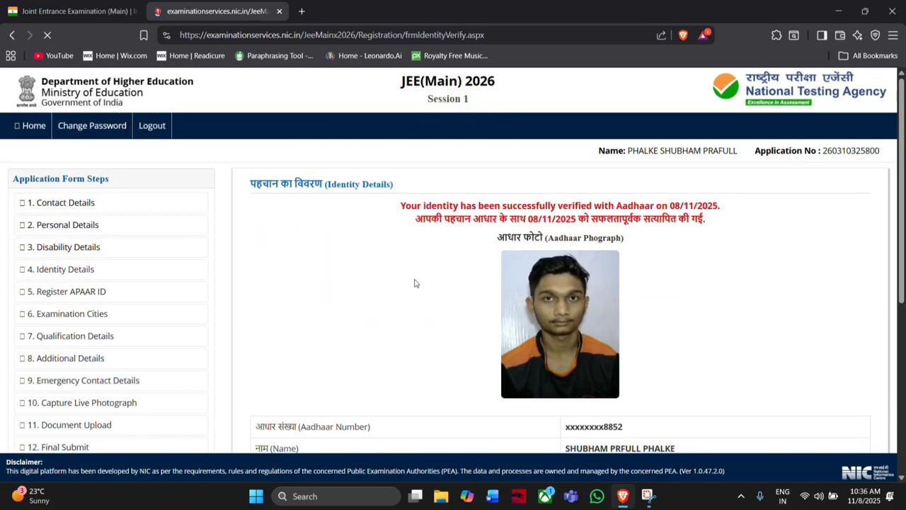
Review the verified Aadhaar identity details and continue to the APAAR ID step.
scroll(447, 239, down, 1)
scroll(584, 239, down, 3)
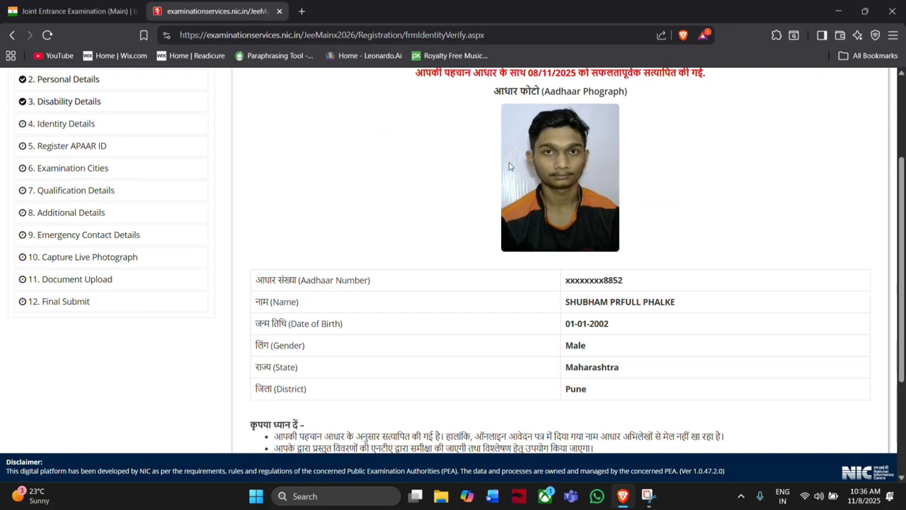
click(559, 348)
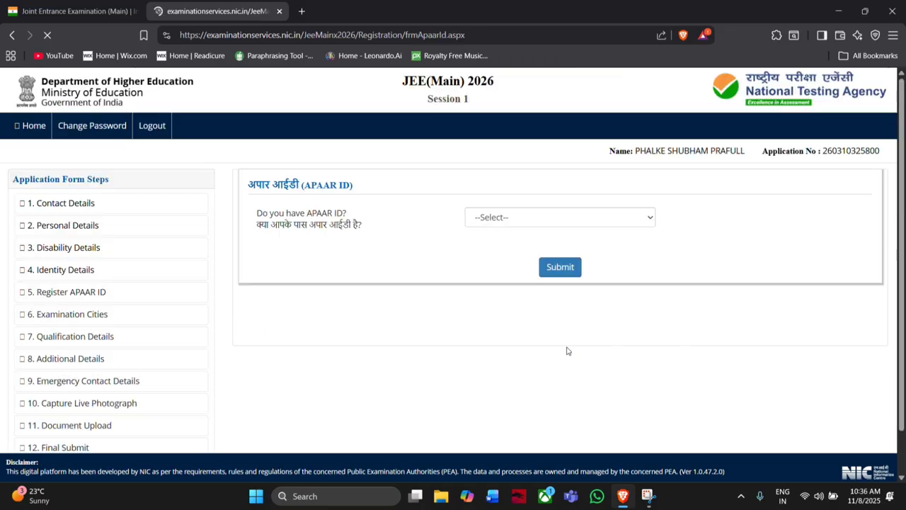
Answer No to having an APAAR ID and submit.
click(500, 218)
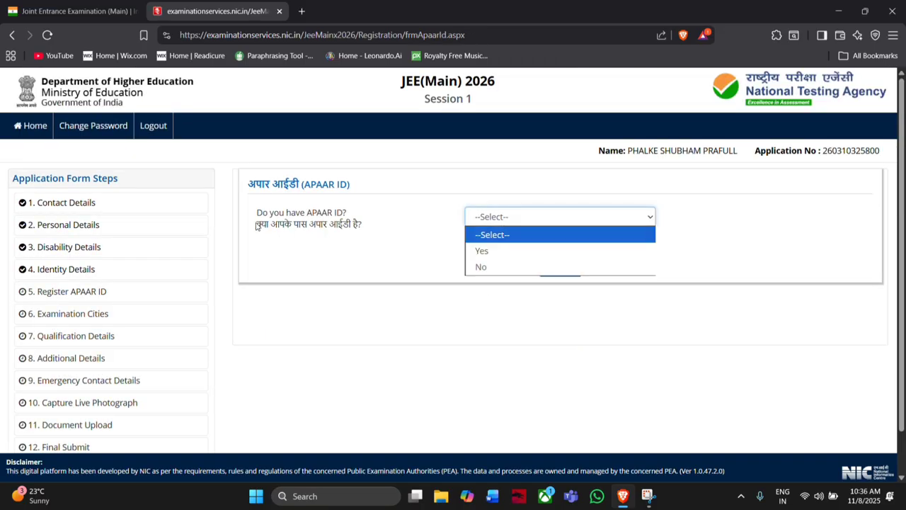
click(500, 267)
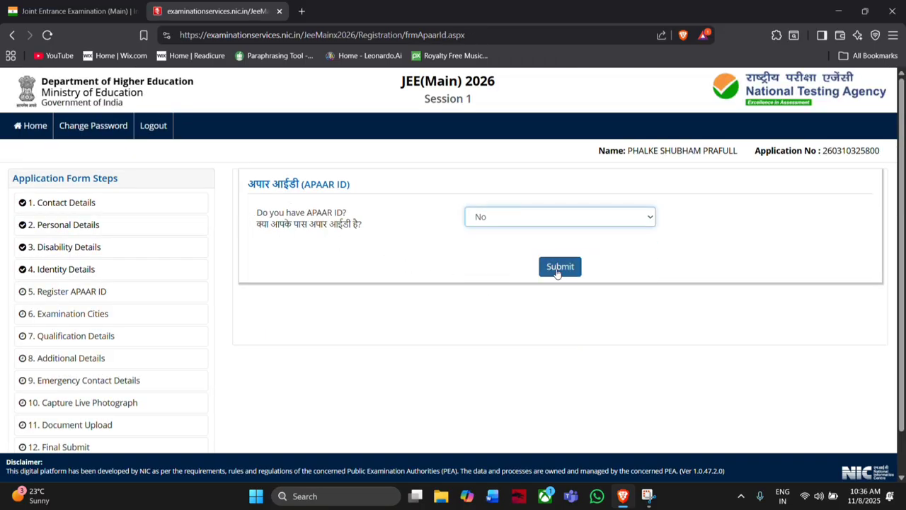
click(560, 267)
click(567, 107)
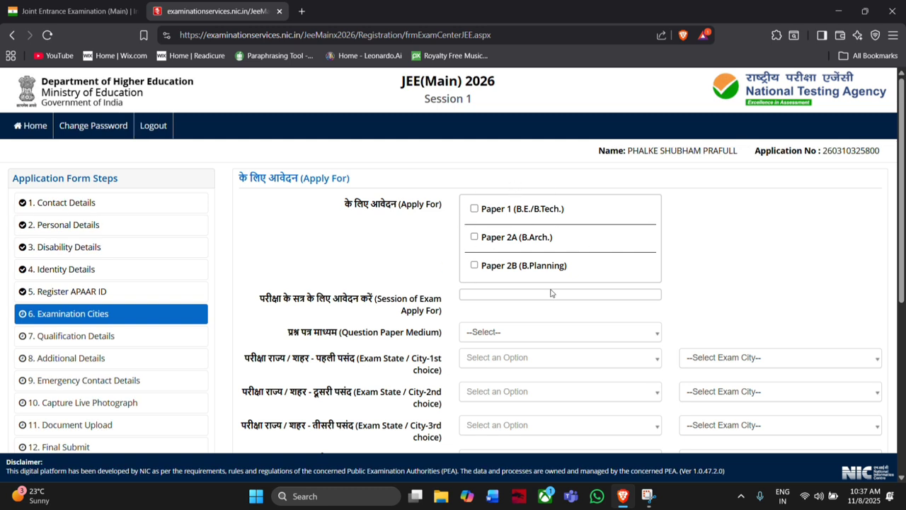
Apply for Paper 1 (B.E./B.Tech.) and set the question paper medium to English.
click(475, 209)
scroll(517, 310, down, 1)
click(506, 270)
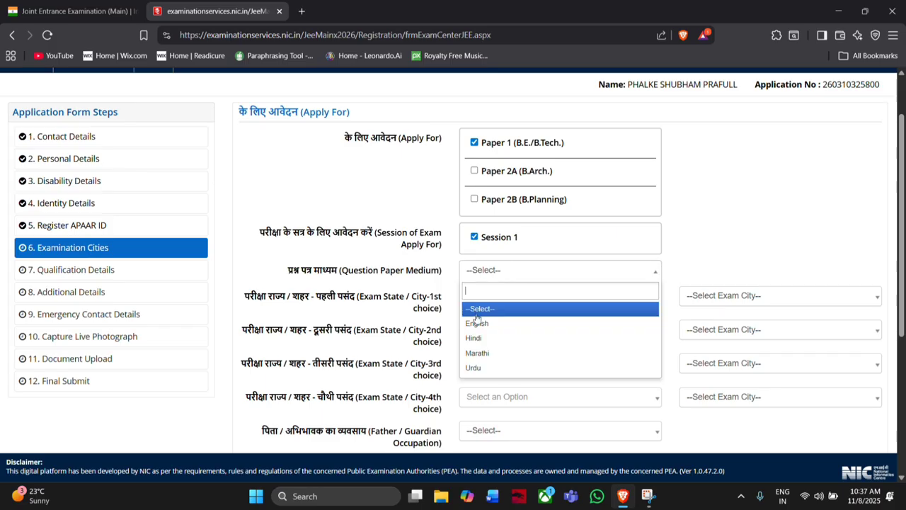
click(478, 320)
Set the first exam city choice to MAHARASHTRA, Dhule.
click(475, 302)
click(490, 349)
scroll(505, 346, down, 1)
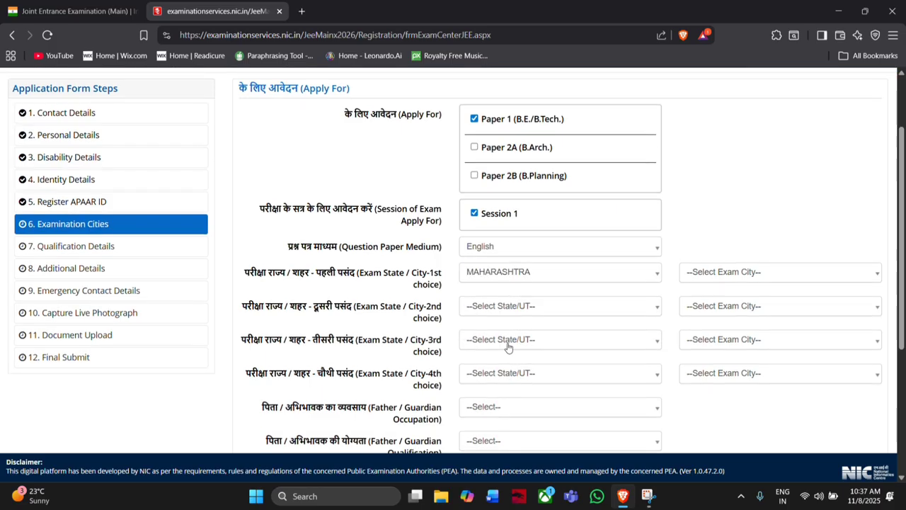
click(696, 274)
click(712, 441)
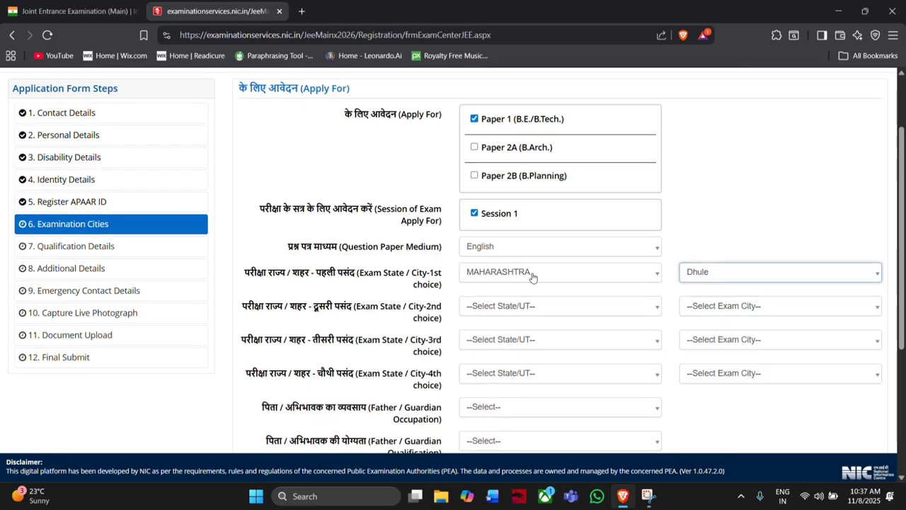
Set the second exam city choice to MAHARASHTRA, Akola.
click(528, 306)
click(512, 360)
click(708, 306)
click(701, 374)
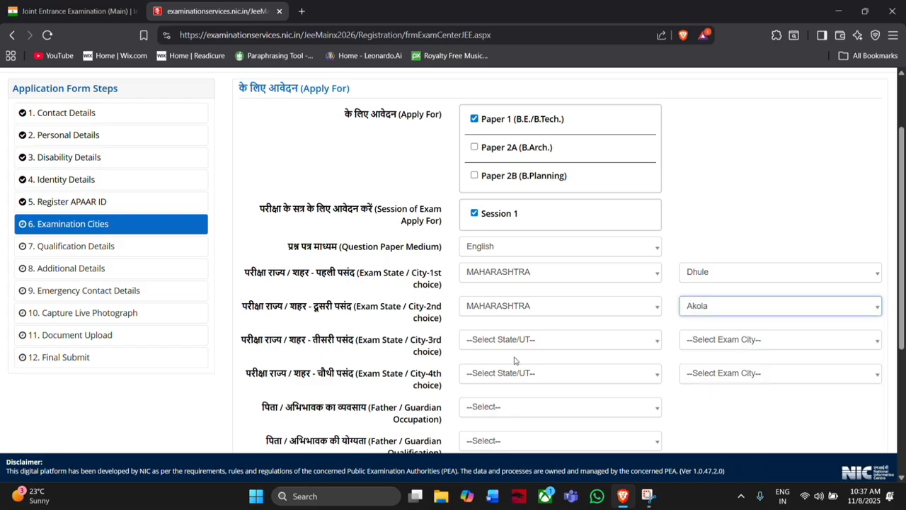
Set the third exam city choice to MAHARASHTRA, Nashik.
click(515, 340)
click(495, 390)
click(718, 341)
scroll(704, 436, down, 5)
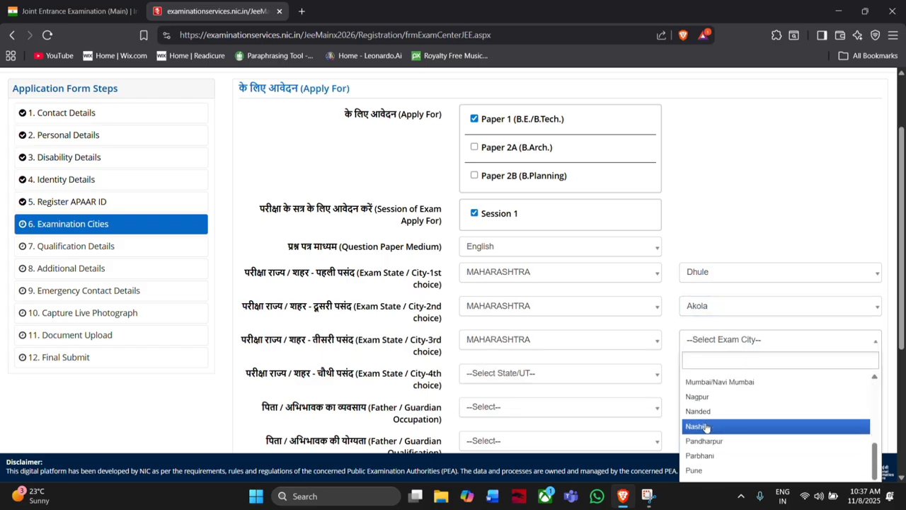
click(704, 429)
Set the fourth exam city choice to MAHARASHTRA, Jalna.
click(501, 373)
click(503, 427)
click(728, 374)
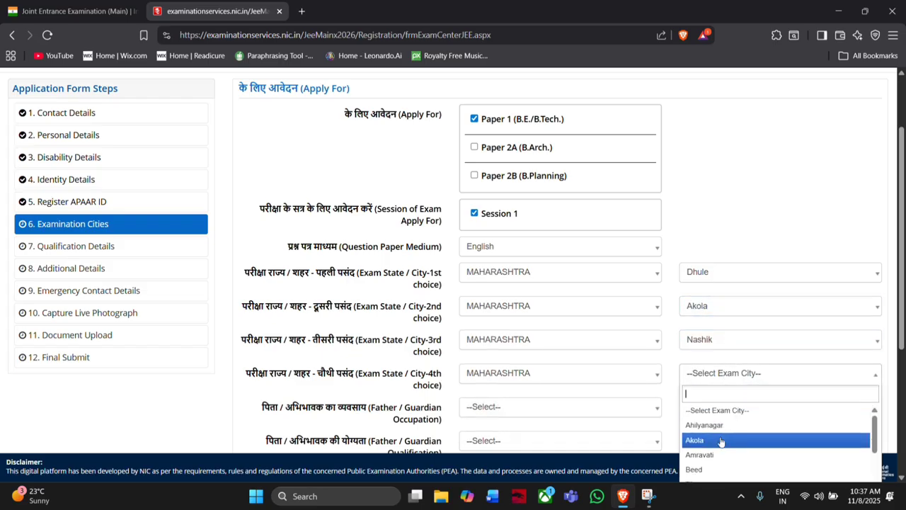
scroll(722, 439, down, 3)
click(718, 450)
Set the father/guardian occupation to AGRICULTURE and qualification to MATRICULATE.
scroll(497, 409, down, 1)
click(488, 350)
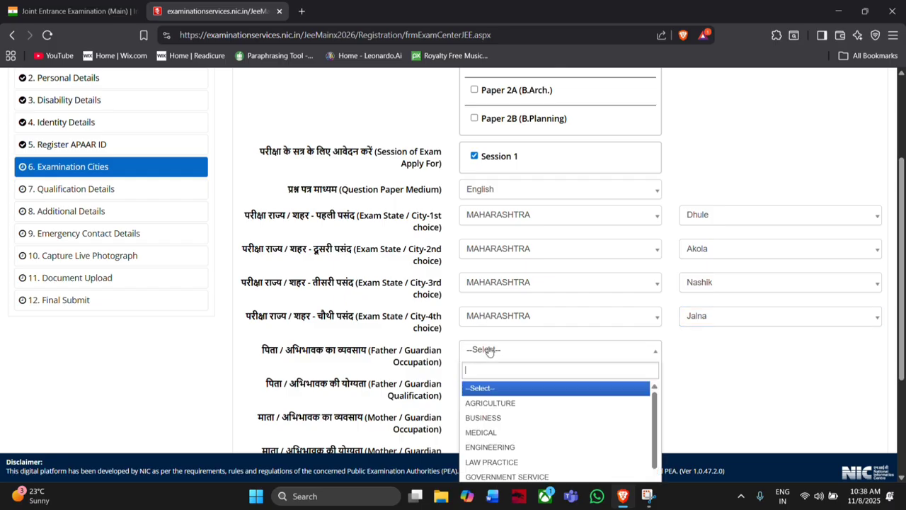
scroll(510, 425, down, 3)
scroll(510, 425, up, 3)
click(499, 397)
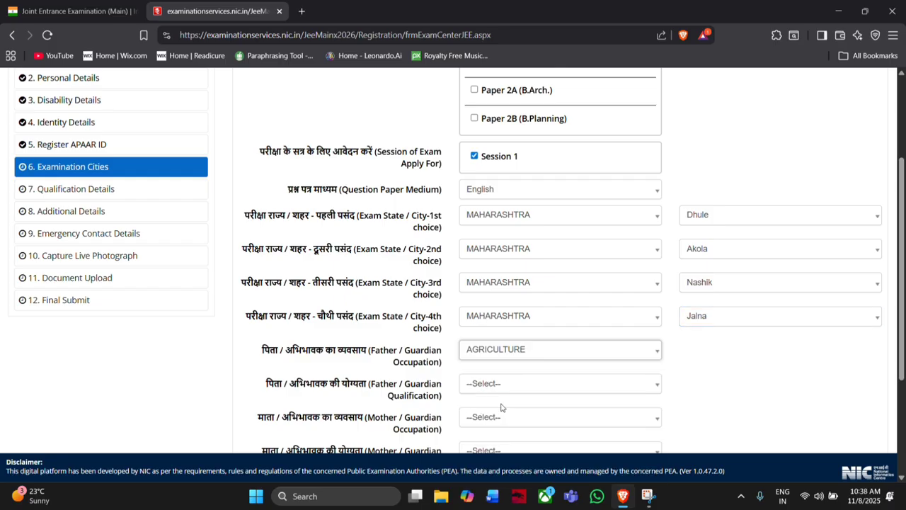
click(575, 388)
scroll(602, 420, down, 2)
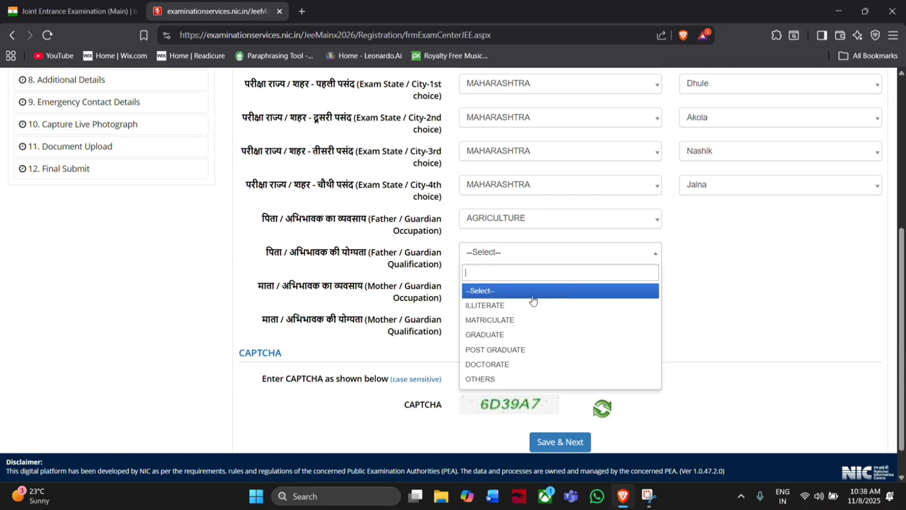
click(504, 319)
Set the mother/guardian occupation to OTHERS (INCLUDING HOUSE WIFE) and qualification to ILLITERATE.
click(517, 285)
scroll(485, 393, down, 3)
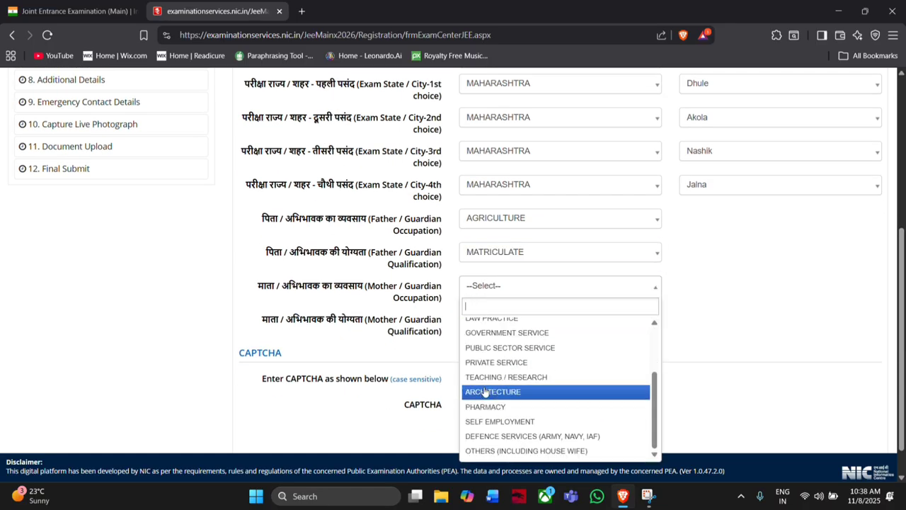
scroll(485, 393, up, 3)
click(487, 338)
click(488, 286)
scroll(510, 397, down, 2)
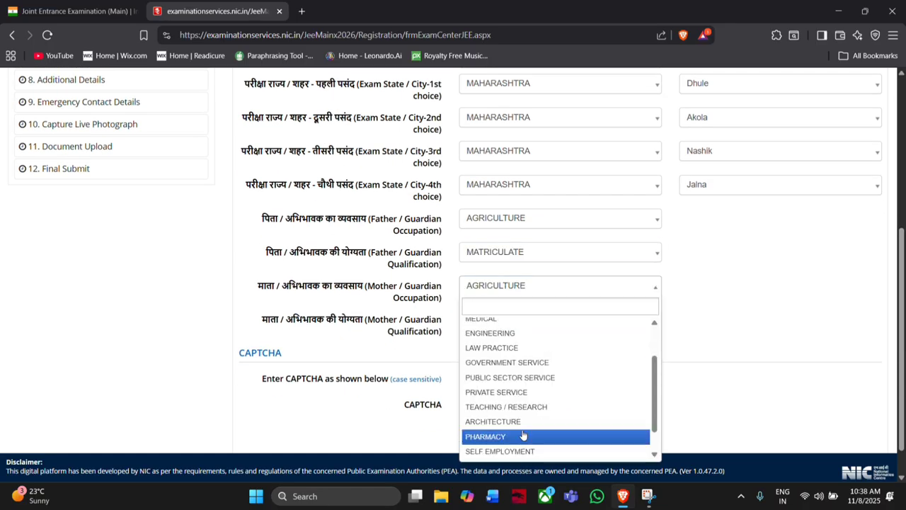
scroll(522, 435, down, 2)
click(510, 453)
click(506, 322)
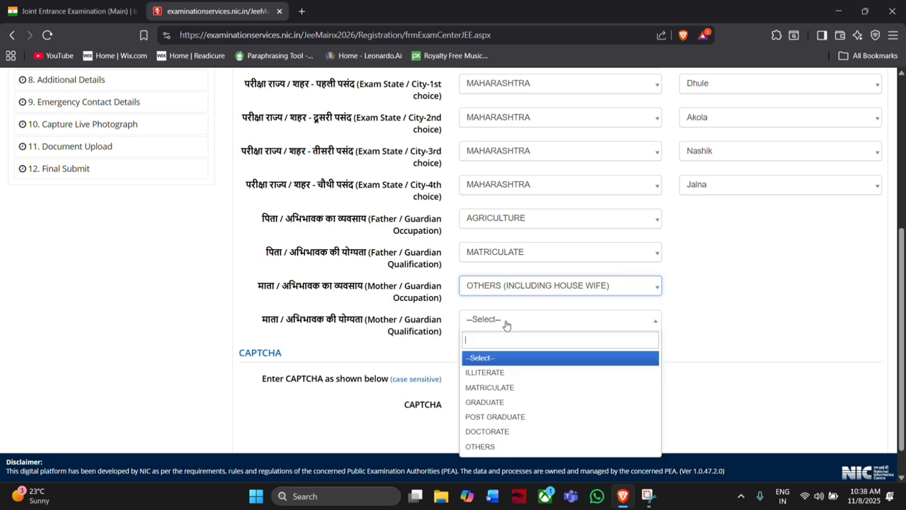
click(508, 372)
Enter CAPTCHA 6D39A7 and save the examination city details.
scroll(510, 354, down, 1)
click(501, 341)
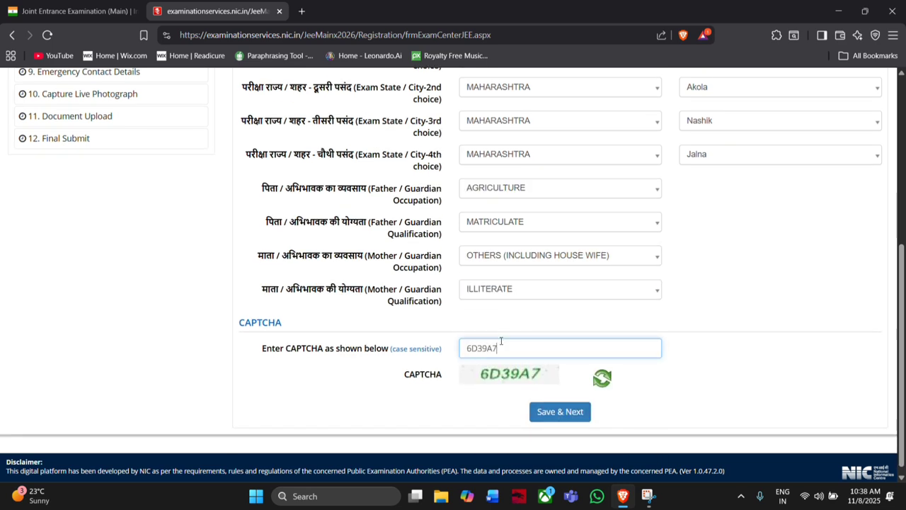
click(559, 412)
click(434, 300)
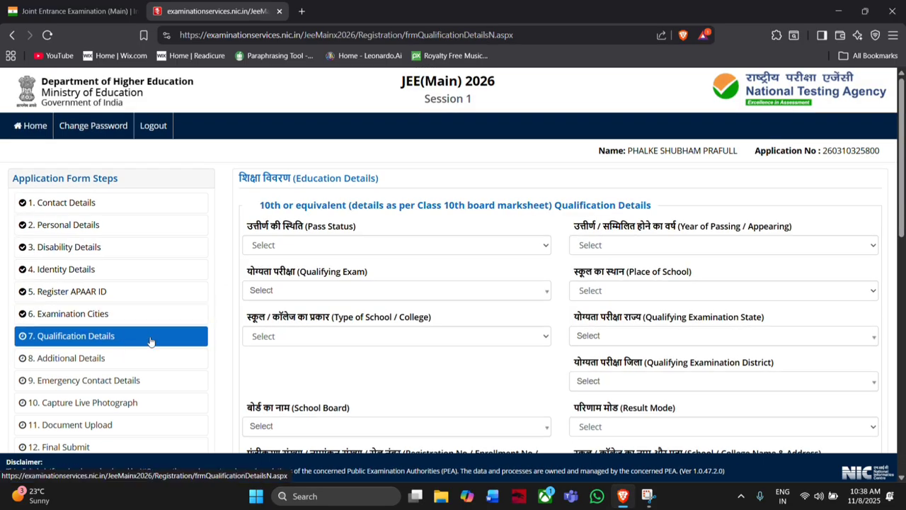
Set the 10th qualification pass status to Passed and the year of passing to 2018.
click(312, 245)
click(310, 281)
click(621, 245)
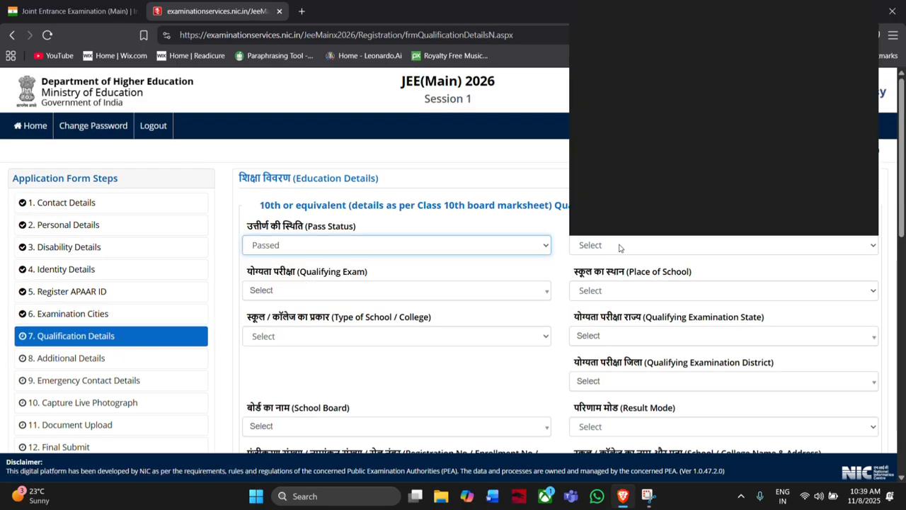
click(633, 245)
scroll(613, 373, down, 4)
scroll(613, 372, up, 4)
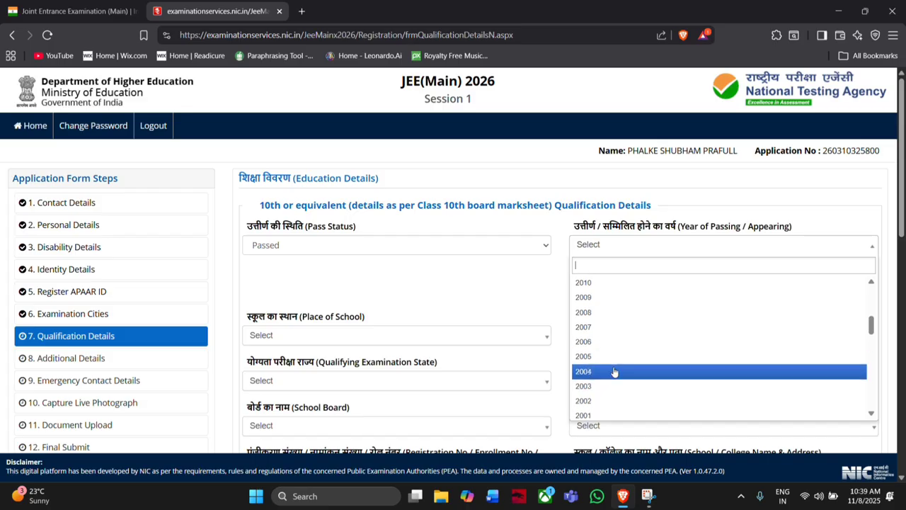
click(591, 386)
Set the 10th qualifying exam to 10th or Equivalent and the place of school to Rural.
click(615, 290)
click(616, 342)
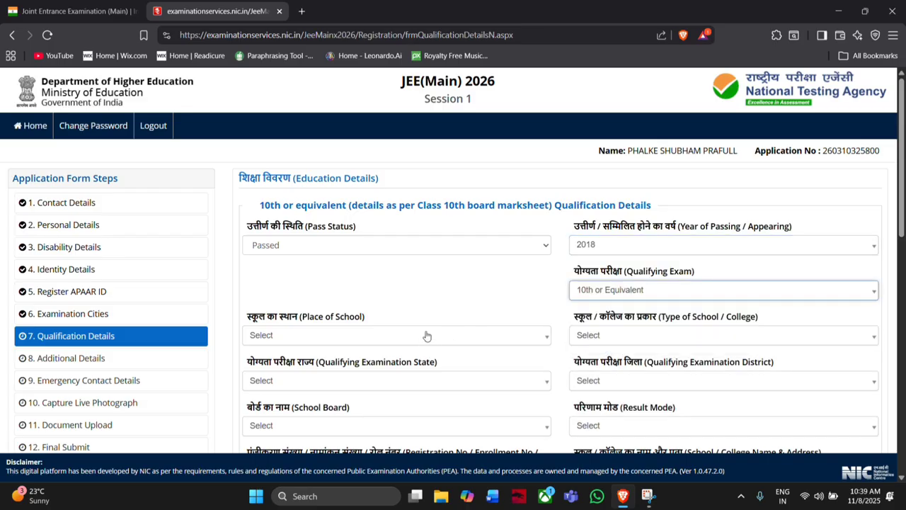
click(427, 335)
click(288, 341)
click(288, 389)
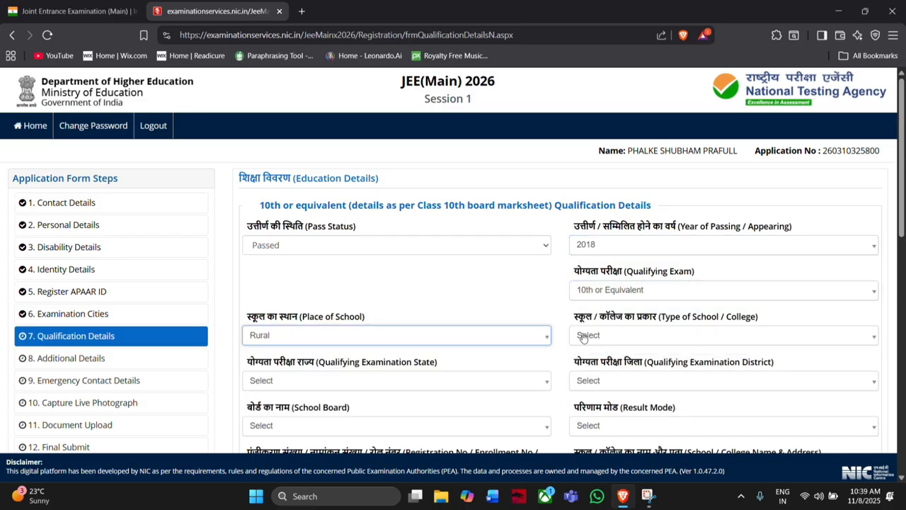
Set the 10th school type to Government Aided Private and the qualifying examination state to MAHARASHTRA.
click(608, 342)
click(609, 403)
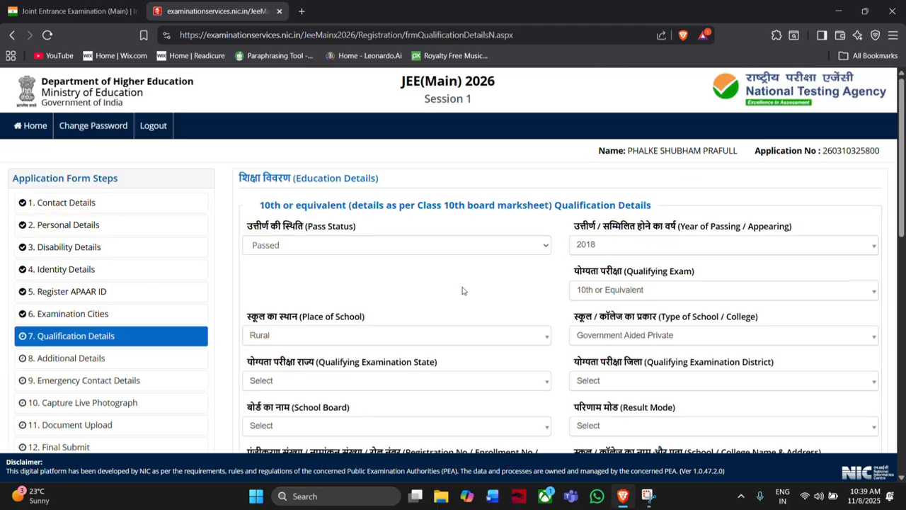
scroll(480, 376, down, 1)
click(465, 338)
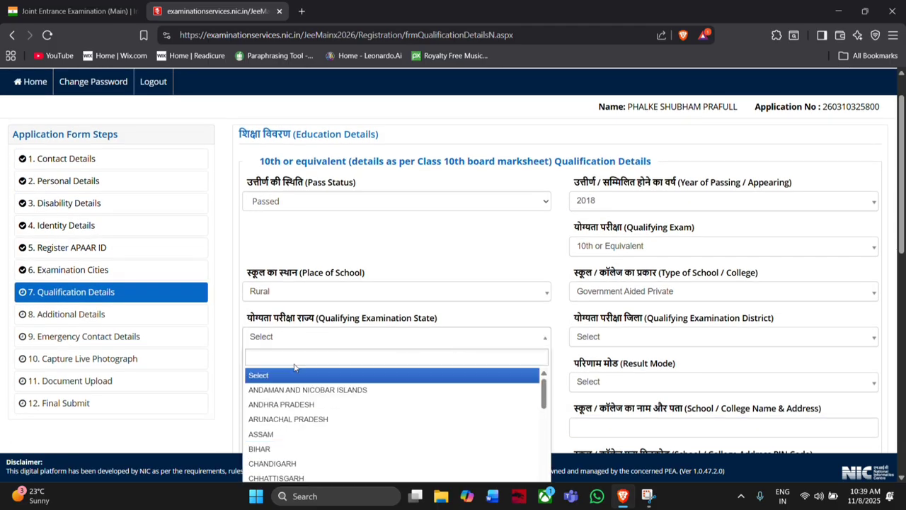
text(mh)
key(BackSpace)
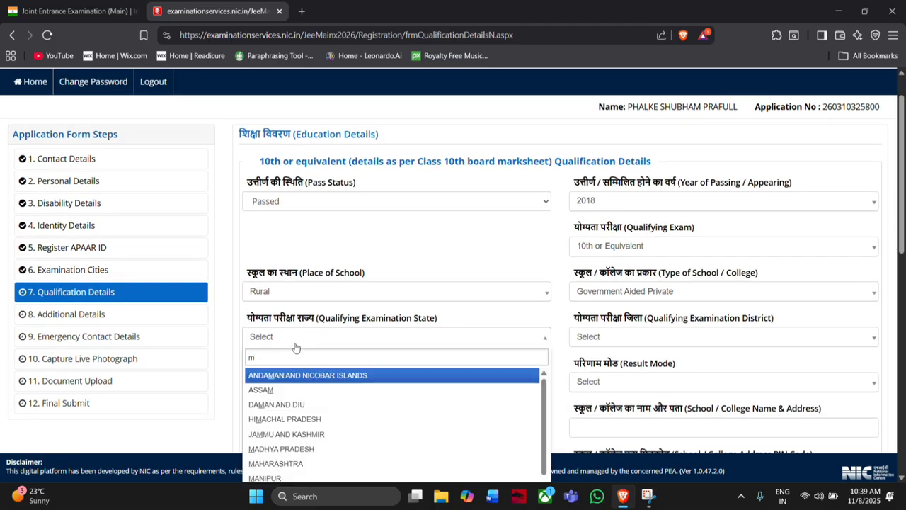
click(283, 463)
Search for and select PUNE as the 10th qualifying examination district.
click(625, 337)
click(759, 343)
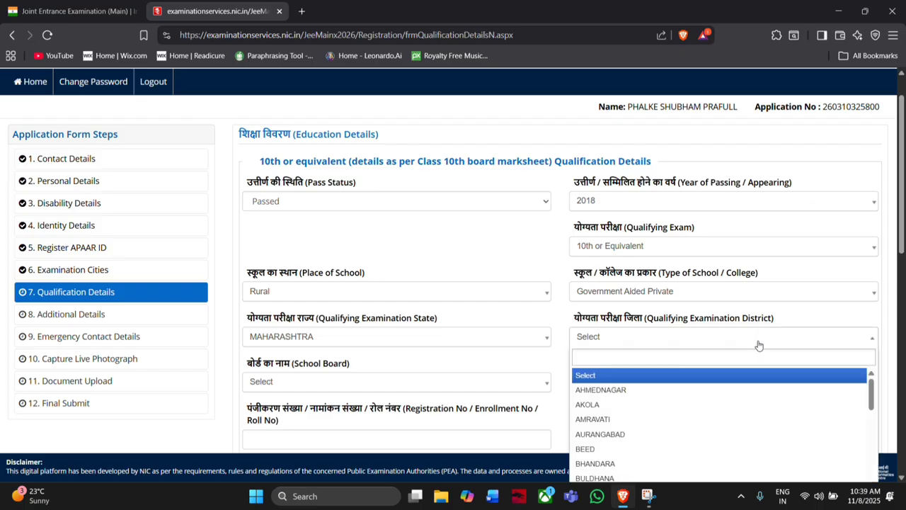
scroll(655, 408, down, 2)
text(pune)
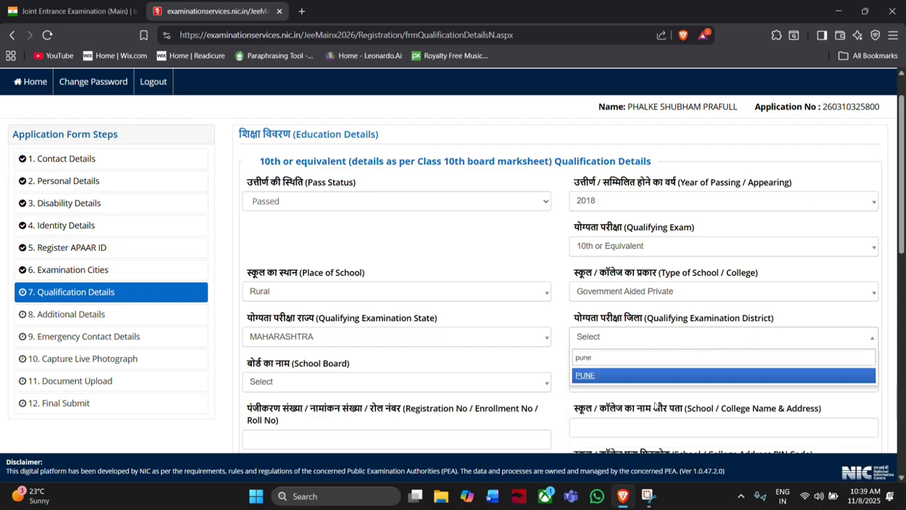
click(655, 375)
Set the 10th school board to MAHARASHTRA STATE BOARD OF SEC. & HR. SECONDARY EDUCATION and result mode to Percentage.
scroll(435, 312, down, 1)
click(434, 315)
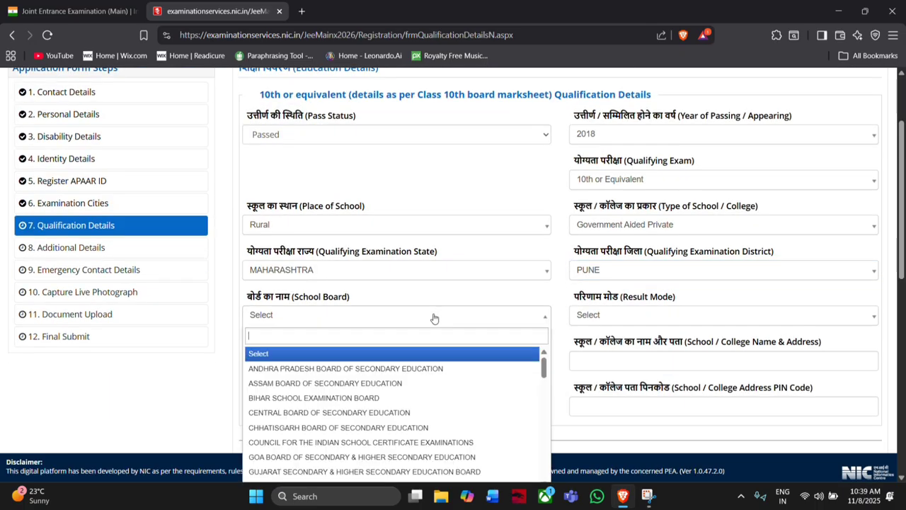
scroll(407, 411, down, 2)
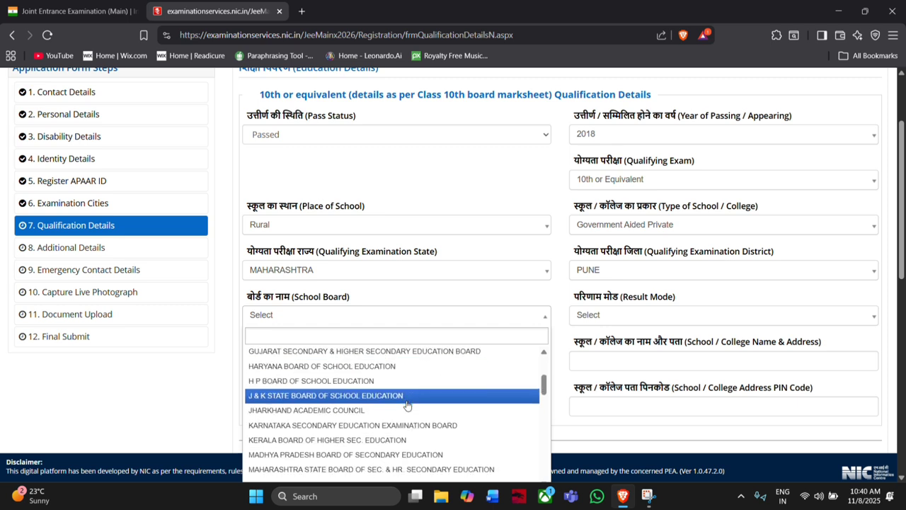
click(394, 469)
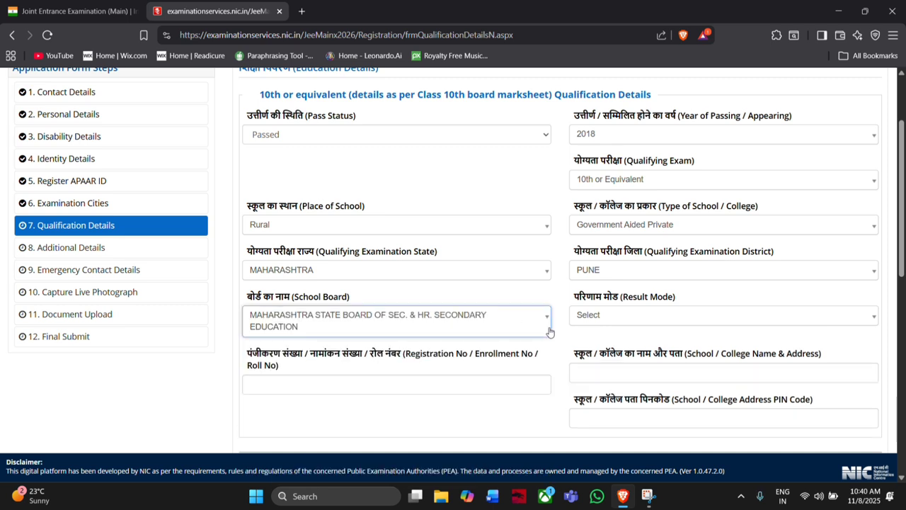
click(652, 323)
click(602, 367)
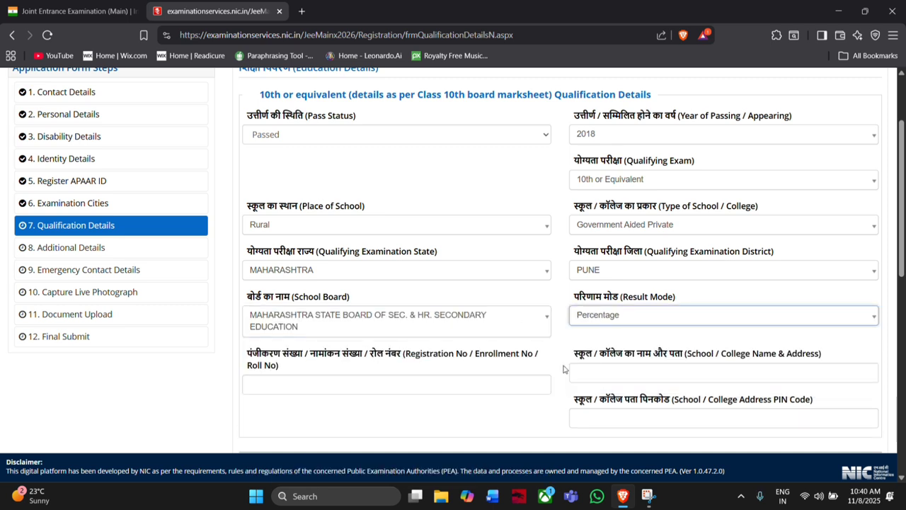
Enter the 10th total marks as 500 and obtained marks as 414.
click(357, 380)
text(500)
click(535, 374)
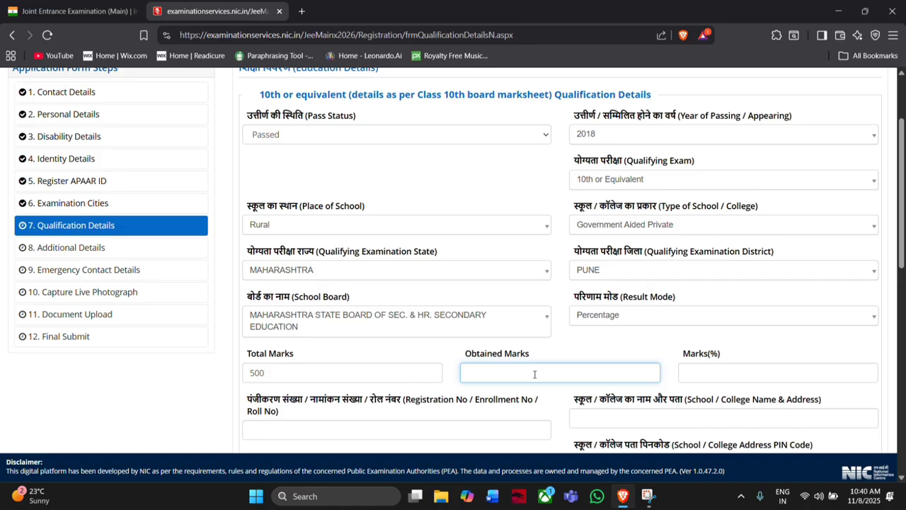
click(708, 373)
scroll(345, 366, down, 1)
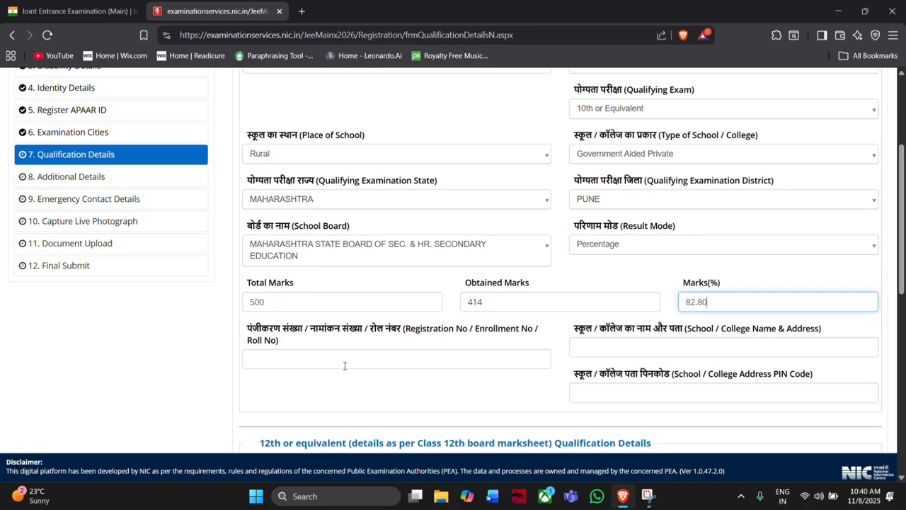
Enter the 10th registration number, school name shri dnyaneshwar vidyalay, and the school's PIN code.
click(281, 358)
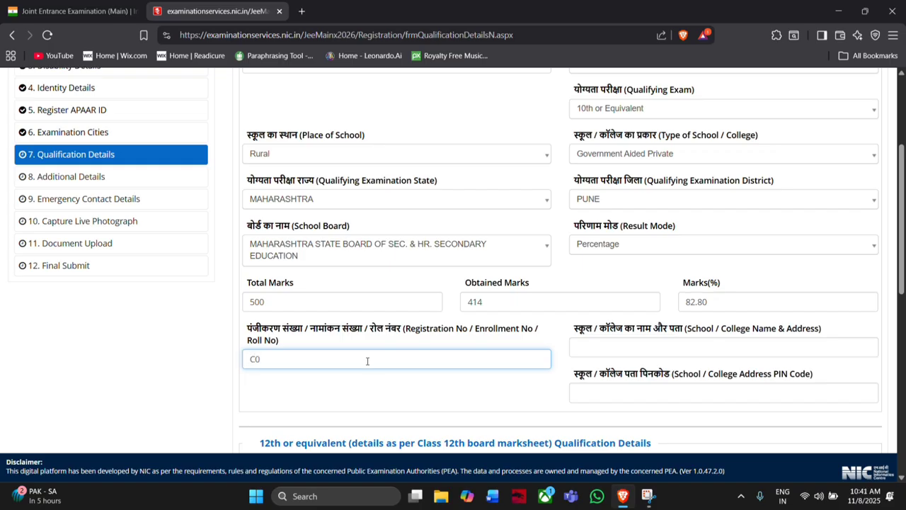
click(647, 349)
text(sa)
text(ri dn)
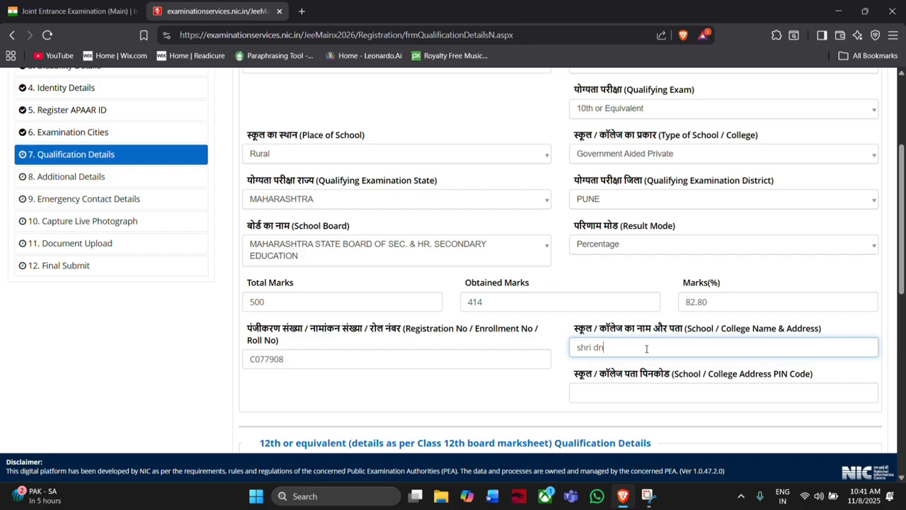
text(yaneshwar vidyalka)
text(ay)
click(638, 393)
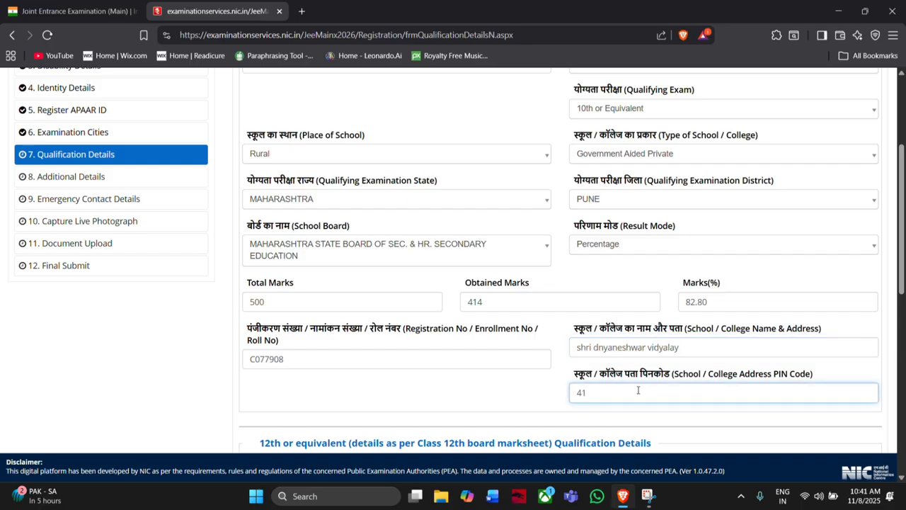
Set the 12th qualification pass status to Appearing and the year to 2026.
scroll(638, 390, down, 2)
click(439, 354)
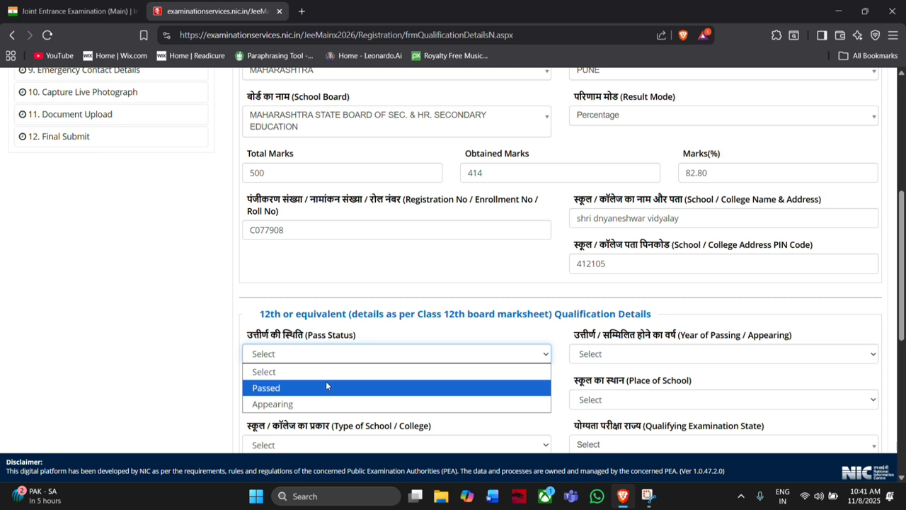
click(294, 404)
click(675, 358)
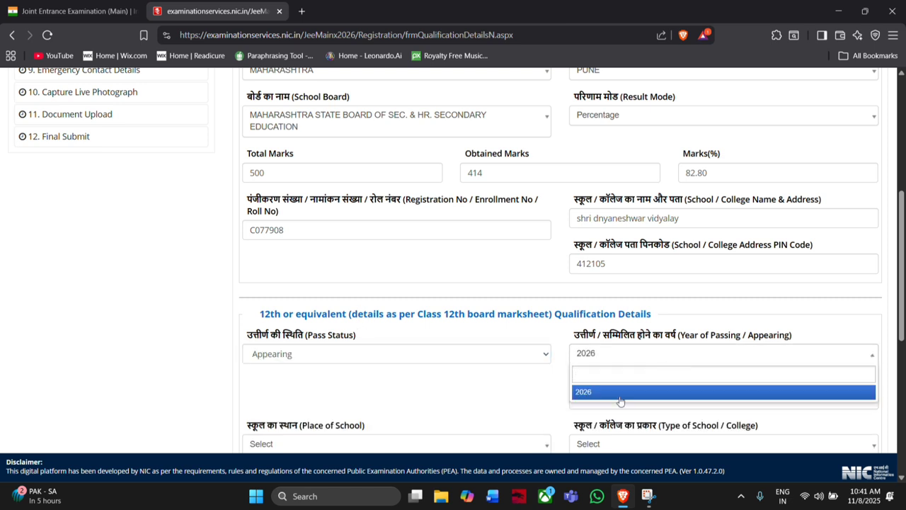
click(620, 395)
Set the 12th place of school to Rural and school type to Government Aided Private.
scroll(466, 328, down, 2)
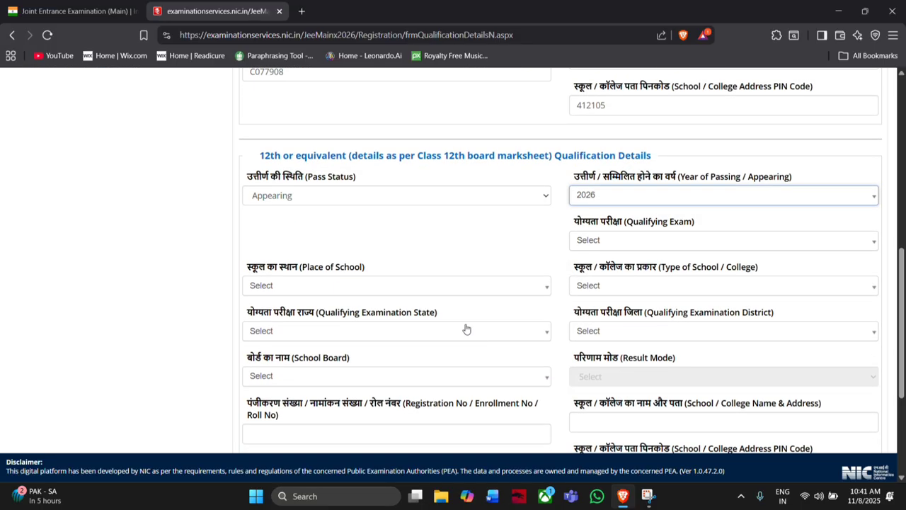
click(438, 291)
click(307, 343)
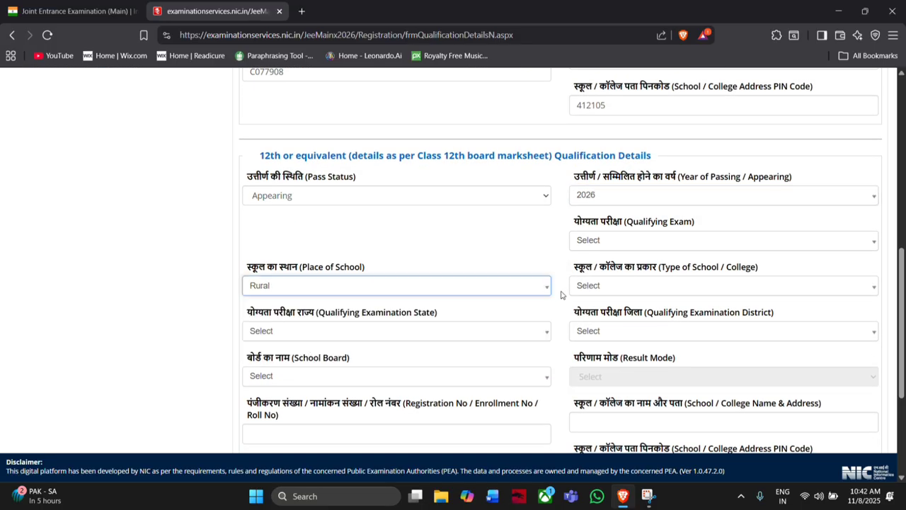
click(595, 286)
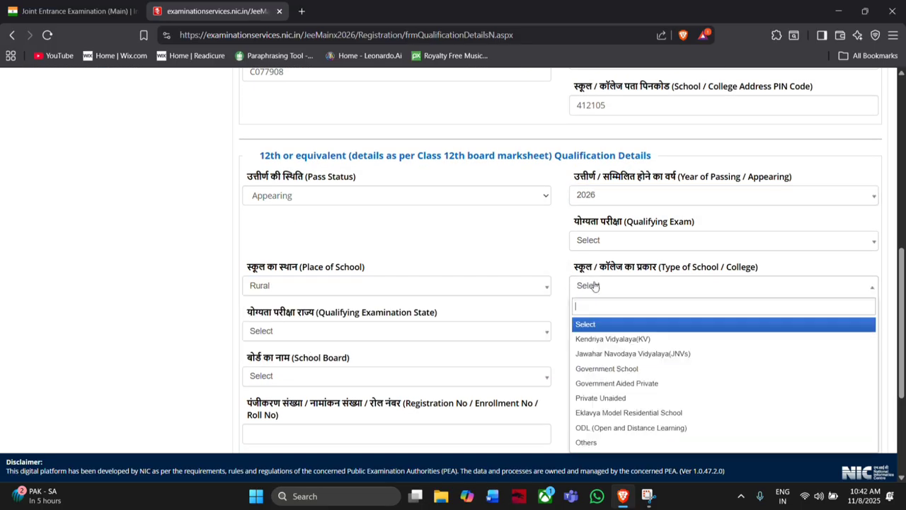
click(612, 386)
Set the 12th qualifying examination state to MAHARASHTRA and district to PUNE.
click(400, 330)
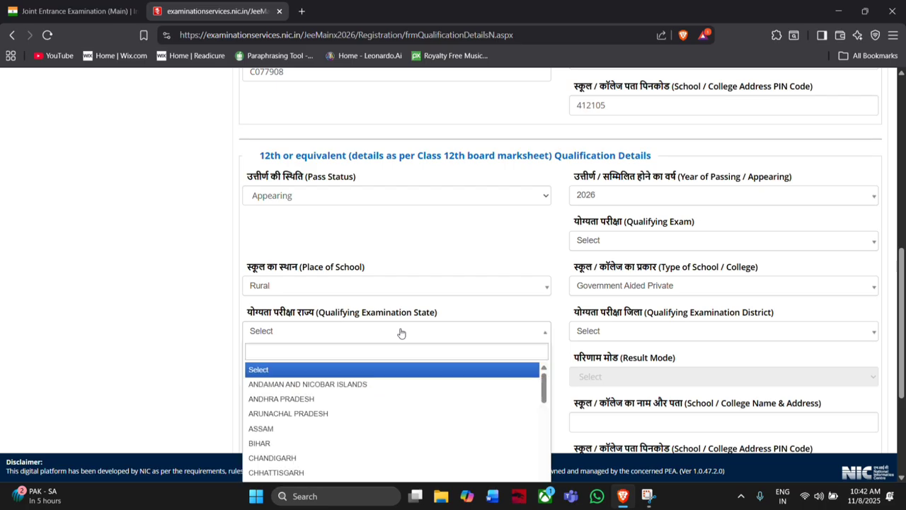
text(m)
click(268, 457)
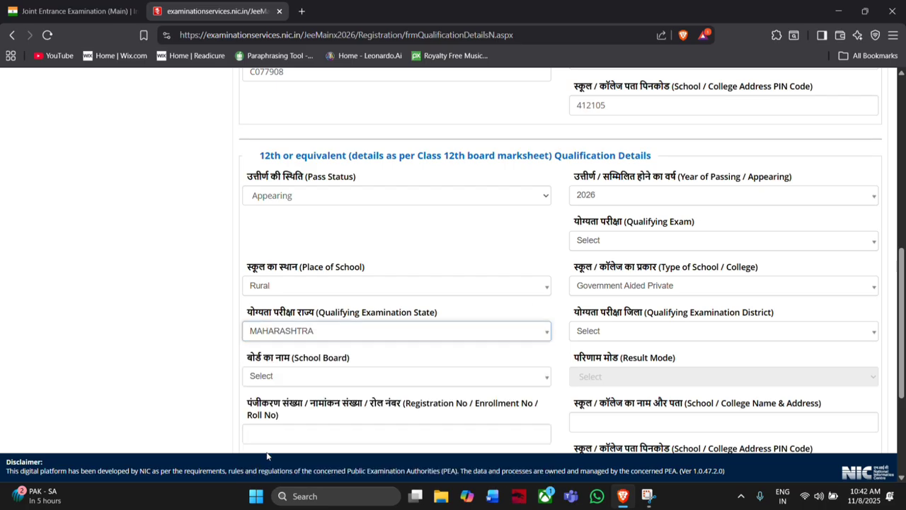
click(634, 335)
text(pu)
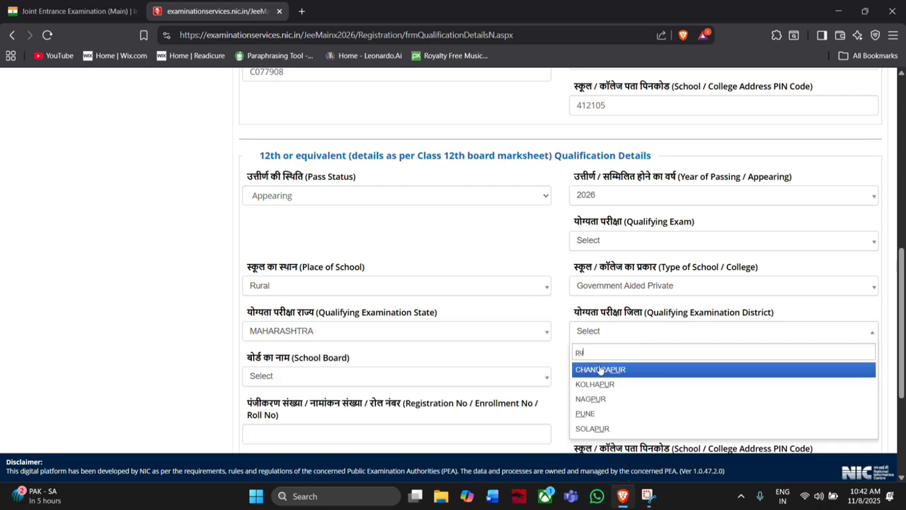
click(592, 415)
Set the 12th school board to MAHARASHTRA STATE BOARD OF SEC. & HR. SECONDARY EDUCATION and enter the registration number.
click(496, 376)
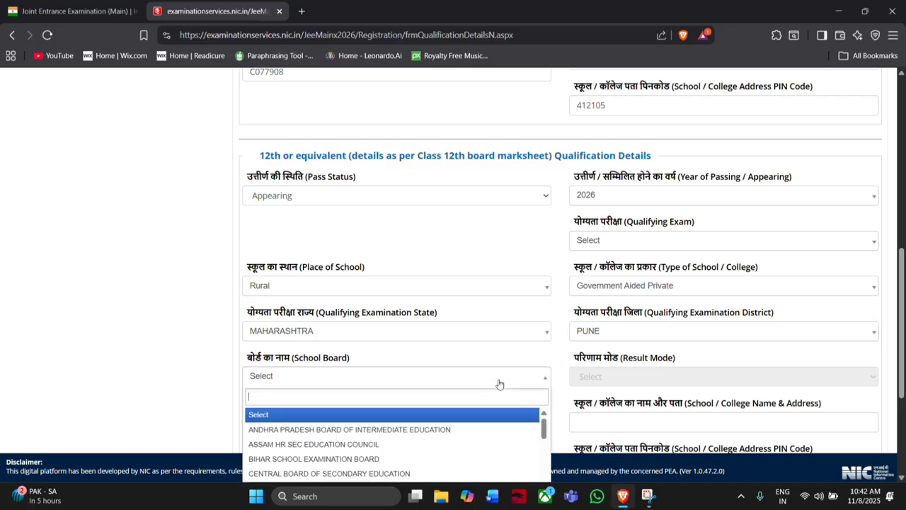
scroll(384, 435, down, 2)
scroll(383, 435, down, 3)
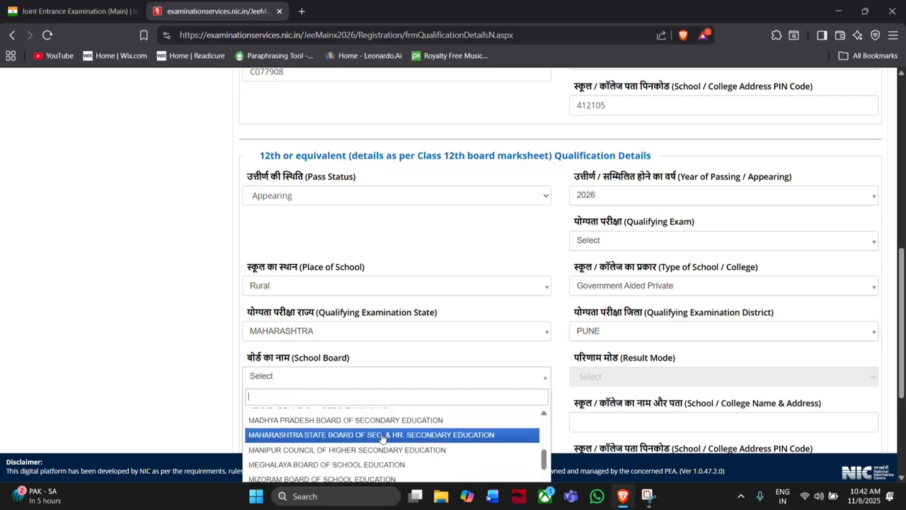
click(379, 434)
scroll(602, 393, down, 2)
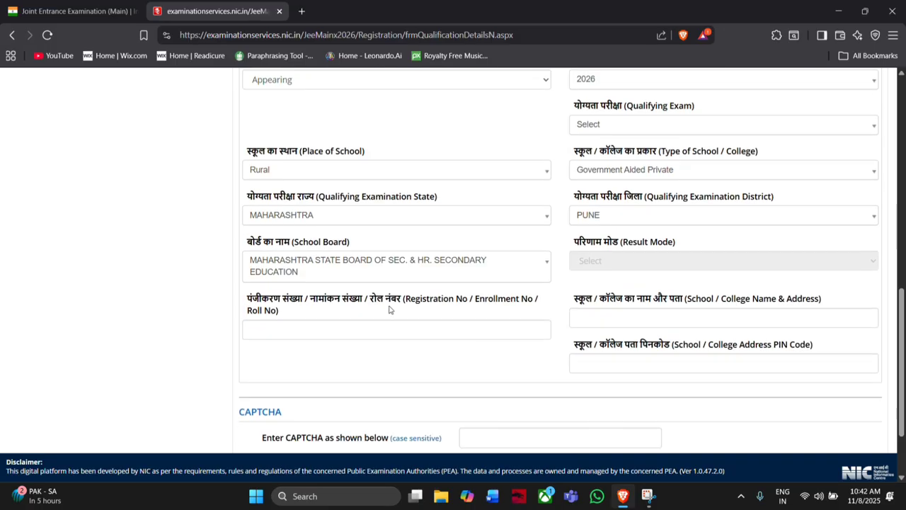
click(370, 326)
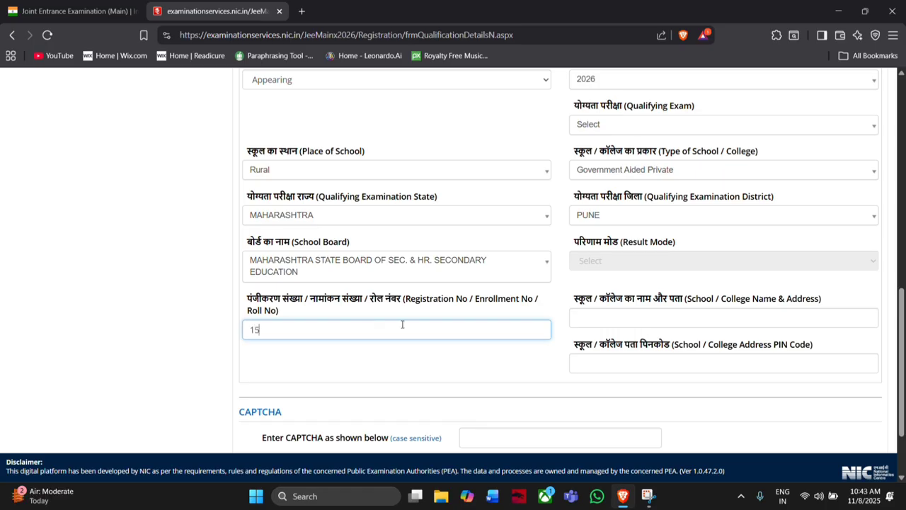
Enter the 12th school name dnyanjyoti jr.college and the school's PIN code.
click(588, 318)
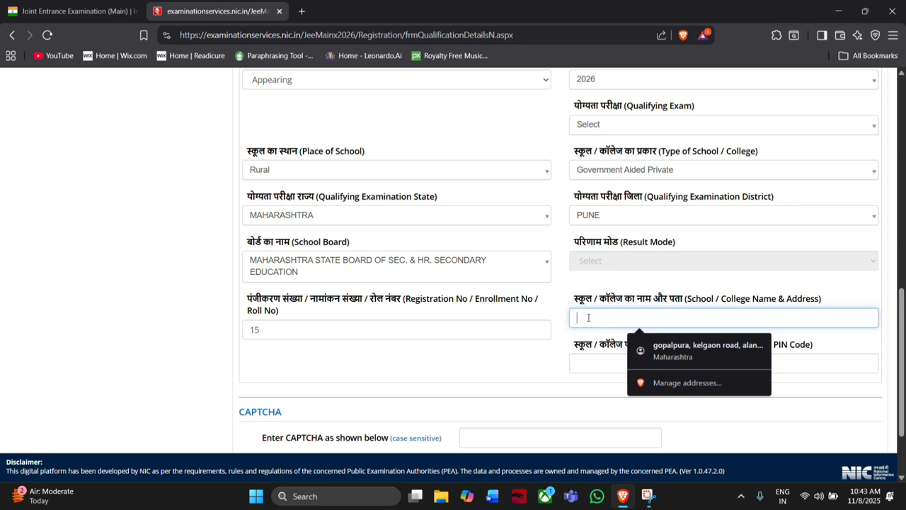
text(dnysnjy)
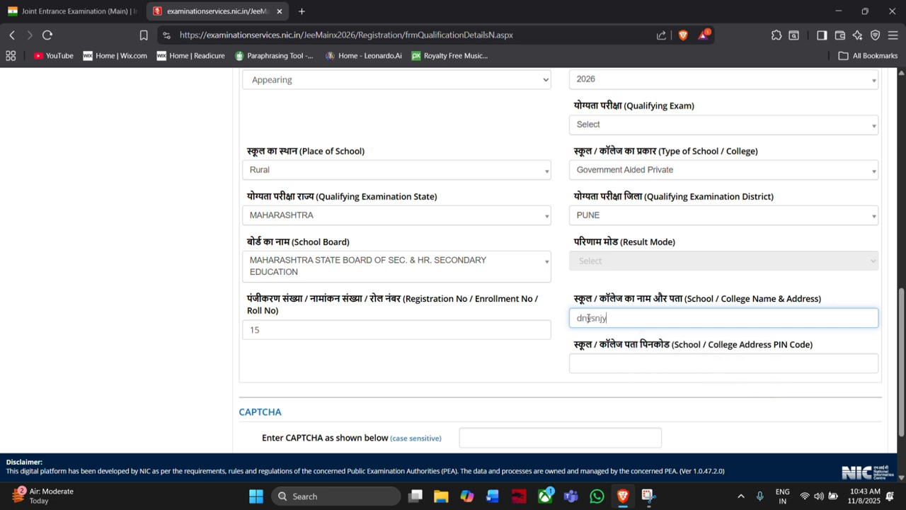
text(oti school)
double_click(654, 320)
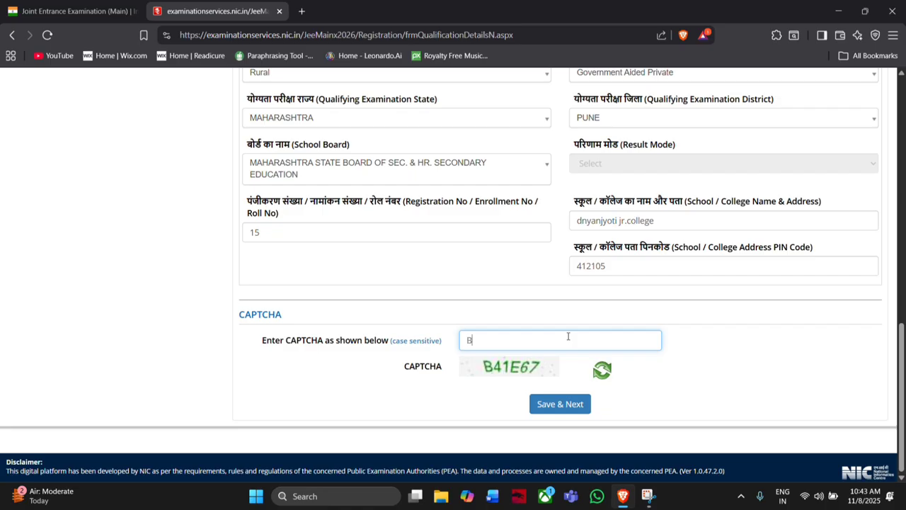
Enter CAPTCHA B41E67 and save the qualification details.
text(41E67)
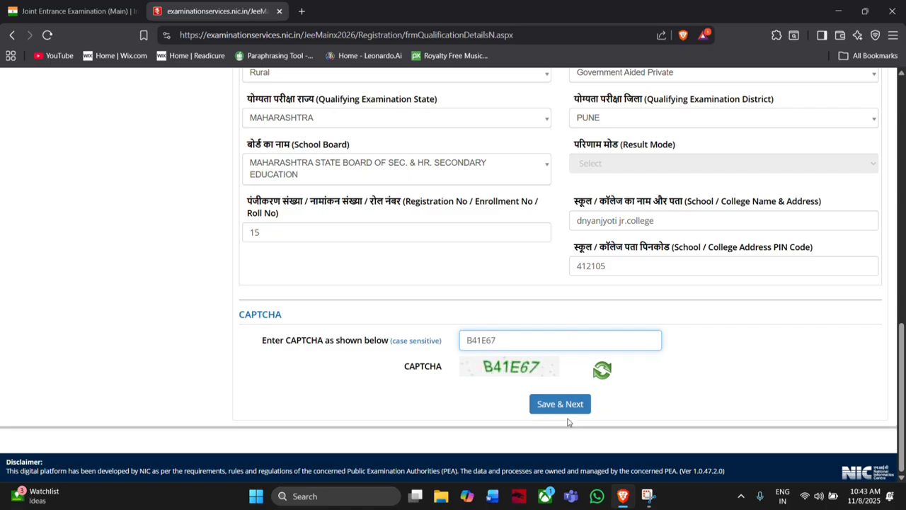
click(565, 408)
click(431, 298)
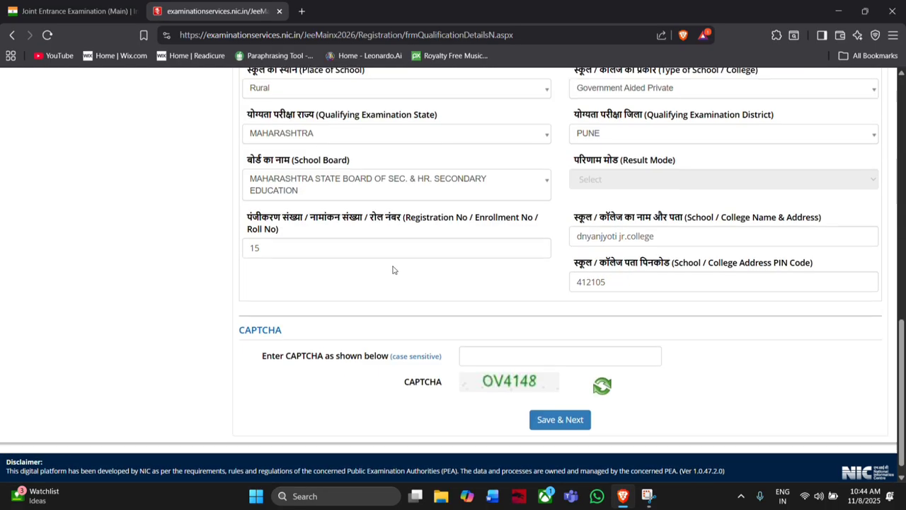
Set the 12th qualifying exam to the final examination of the 10+2 system by a recognized central/state board.
click(601, 338)
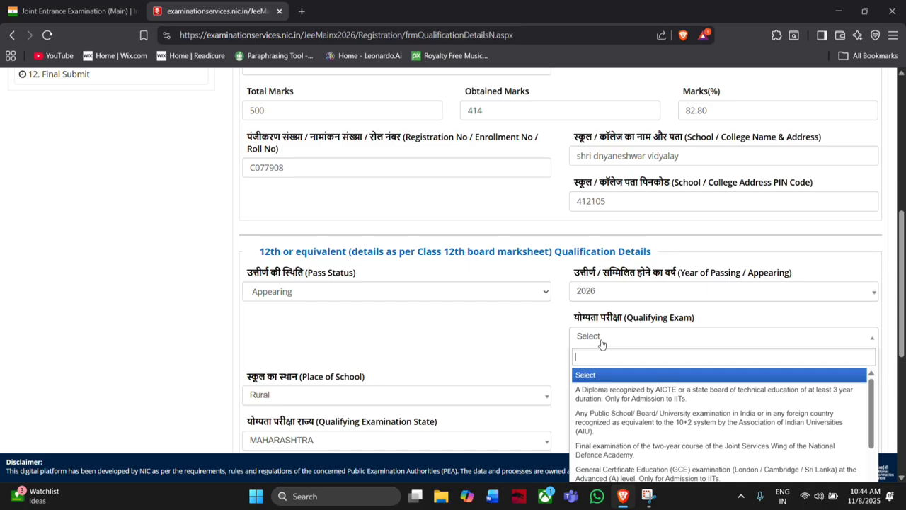
scroll(609, 444, down, 3)
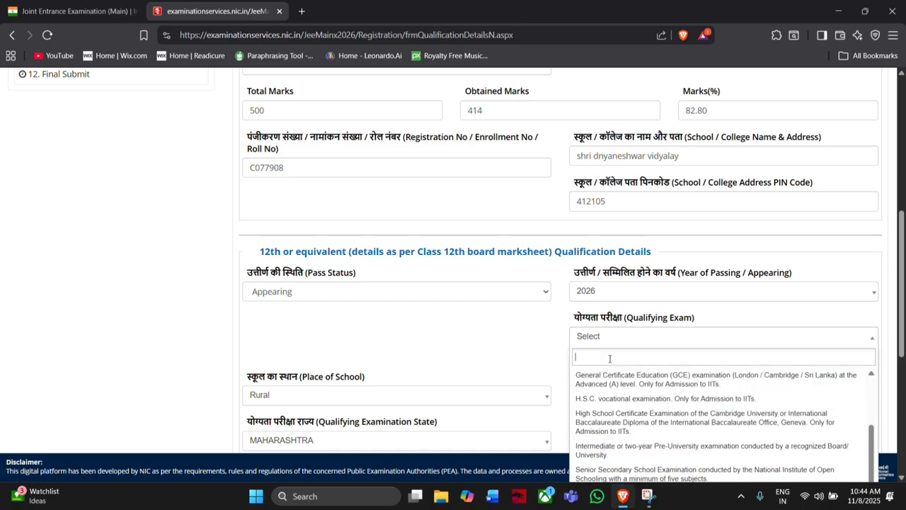
text(10+)
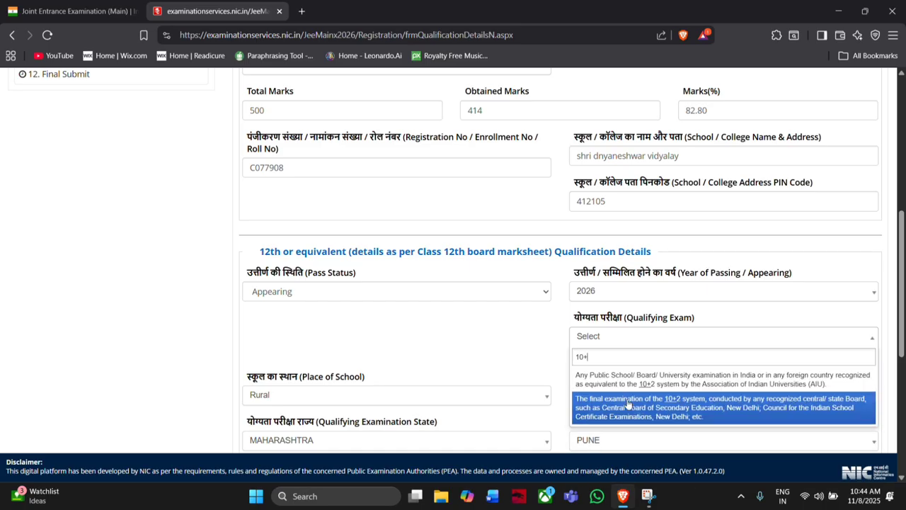
click(628, 404)
click(637, 366)
text(10)
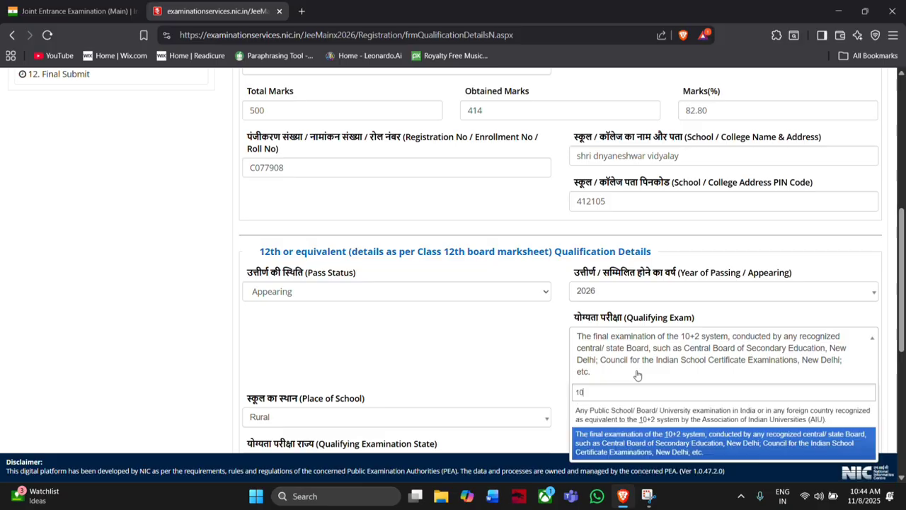
click(643, 450)
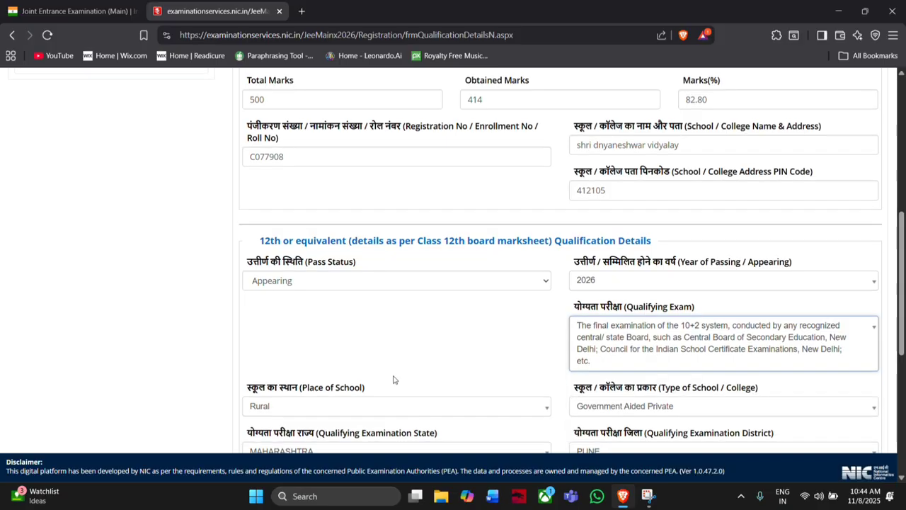
Enter CAPTCHA OV4148, save the qualification details and confirm submitting the section.
scroll(392, 376, down, 5)
click(507, 342)
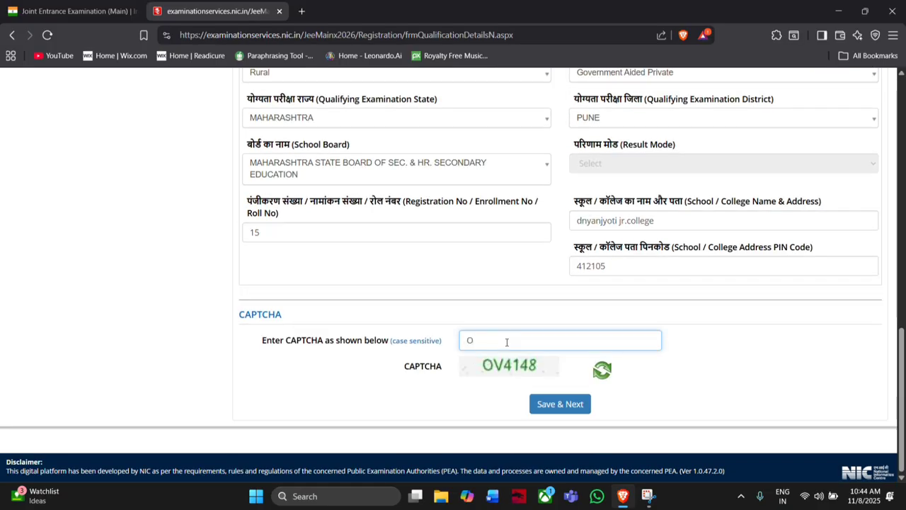
text(OV4148)
click(560, 404)
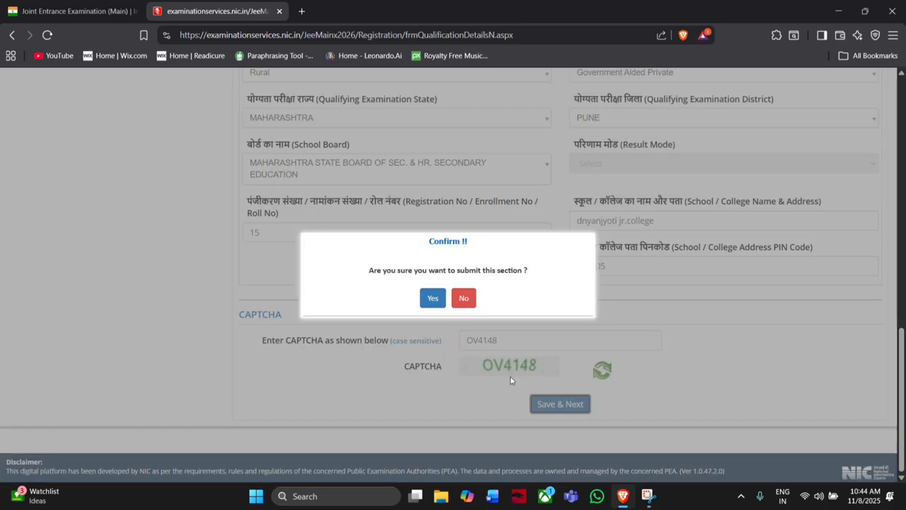
click(432, 298)
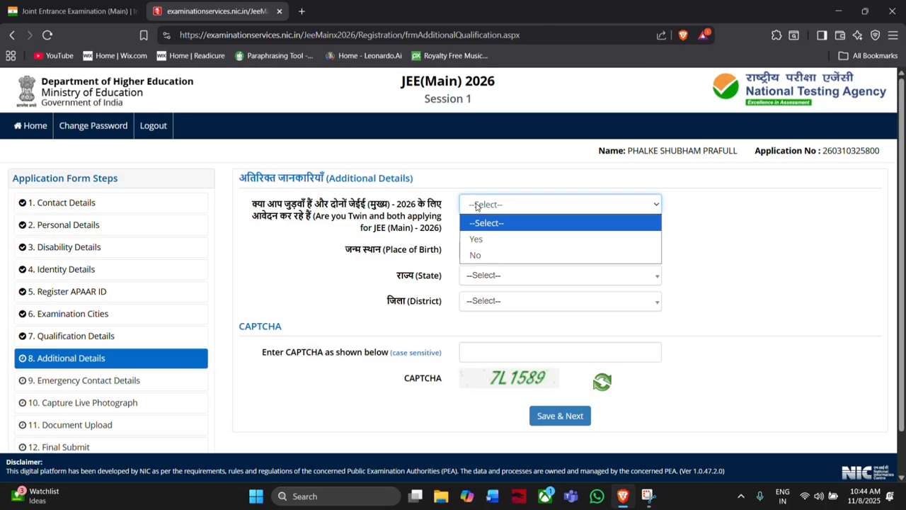
Answer No to the twin applicant question and set the place of birth to India.
click(474, 204)
click(476, 255)
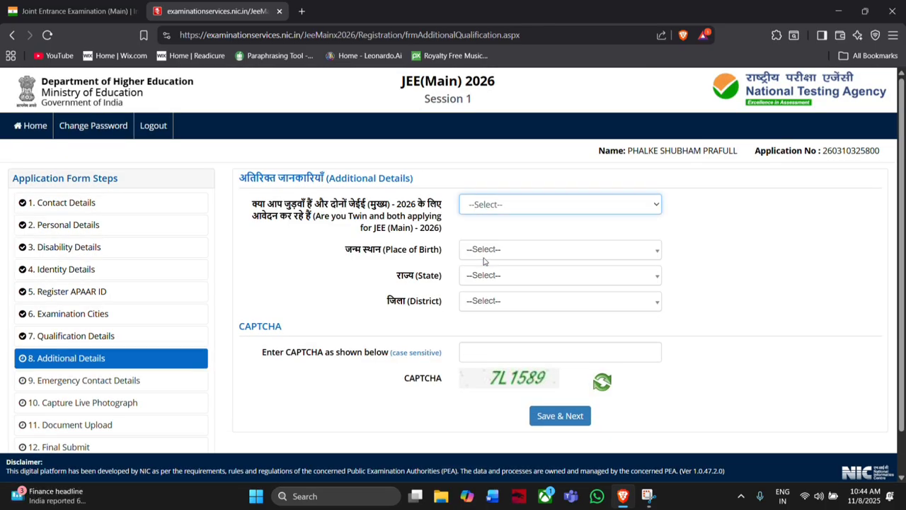
click(481, 249)
click(476, 302)
Set the birth state to MAHARASHTRA and search for and select the district PUNE.
click(481, 276)
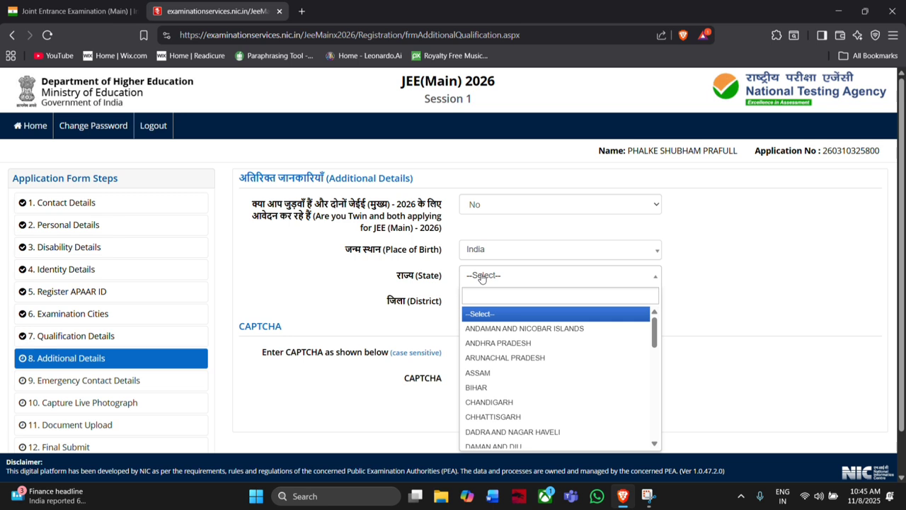
scroll(508, 340, down, 5)
click(501, 305)
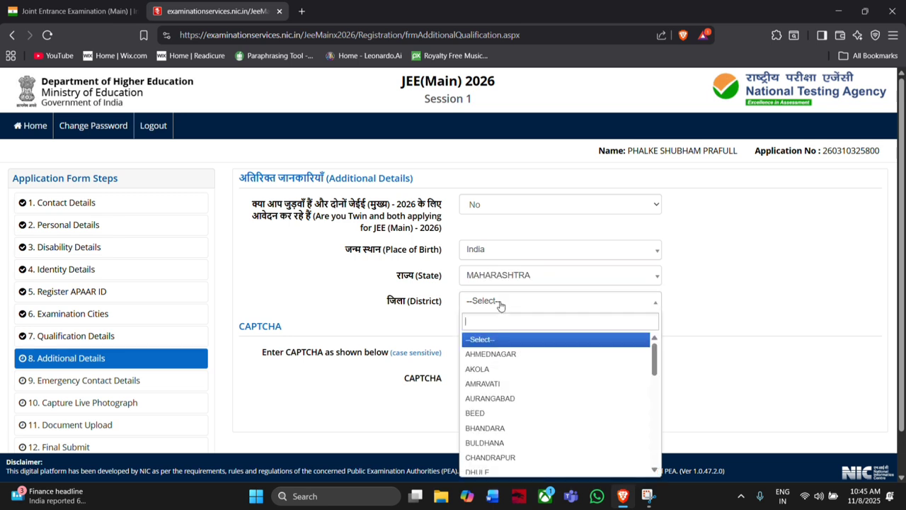
text(dh)
key(BackSpace)
key(BackSpace)
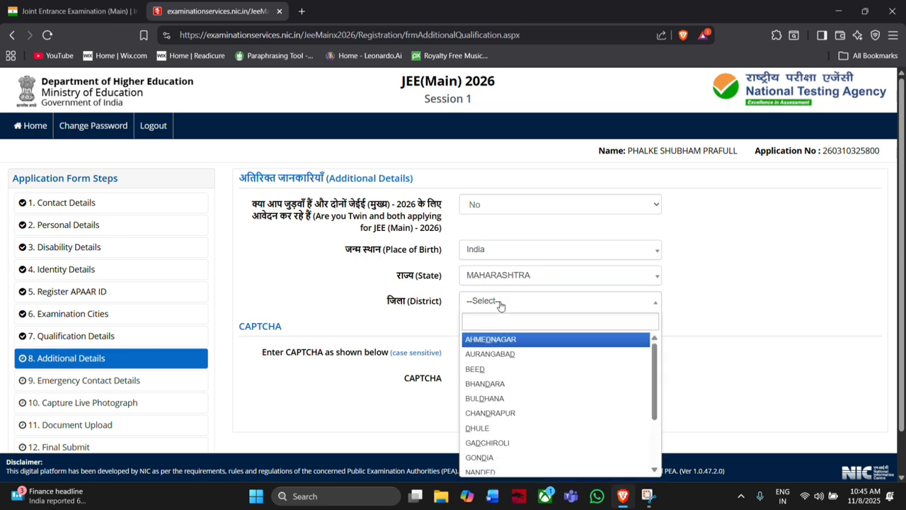
text(us)
key(BackSpace)
scroll(501, 411, down, 1)
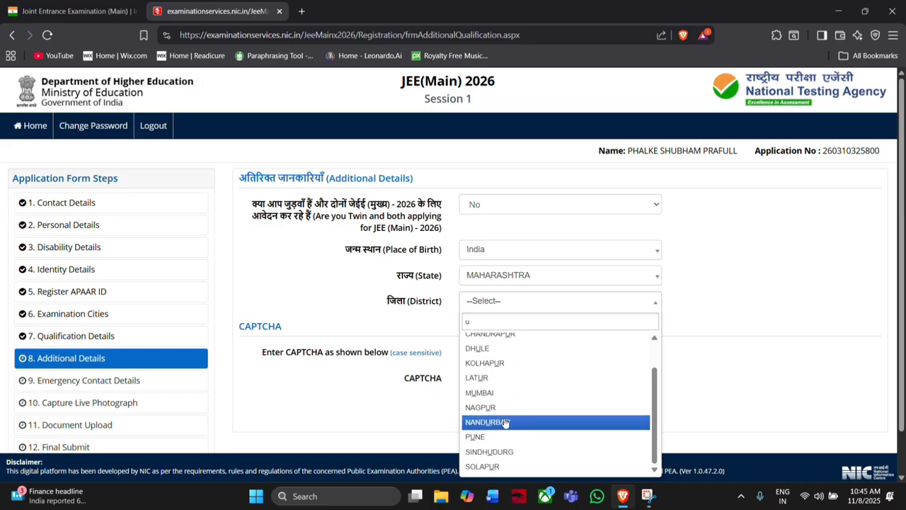
scroll(503, 418, up, 1)
key(BackSpace)
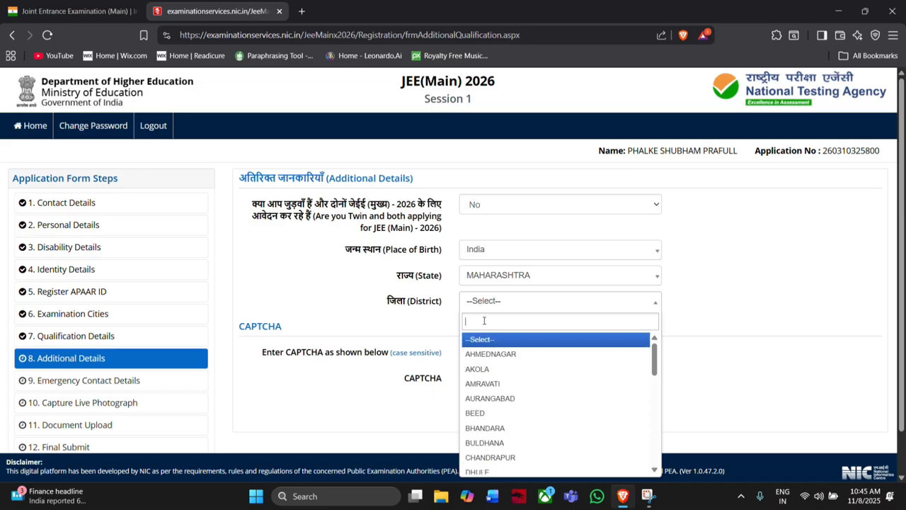
text(dha)
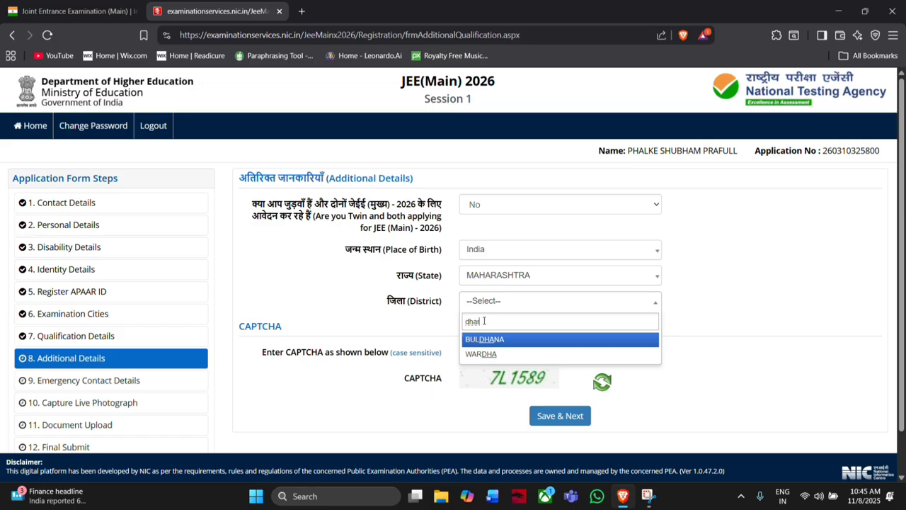
key(BackSpace)
key(BackSpace)
key(BackSpace)
text(pune)
key(Return)
Enter CAPTCHA 7L1589, save the additional details and confirm the submission.
scroll(438, 305, down, 1)
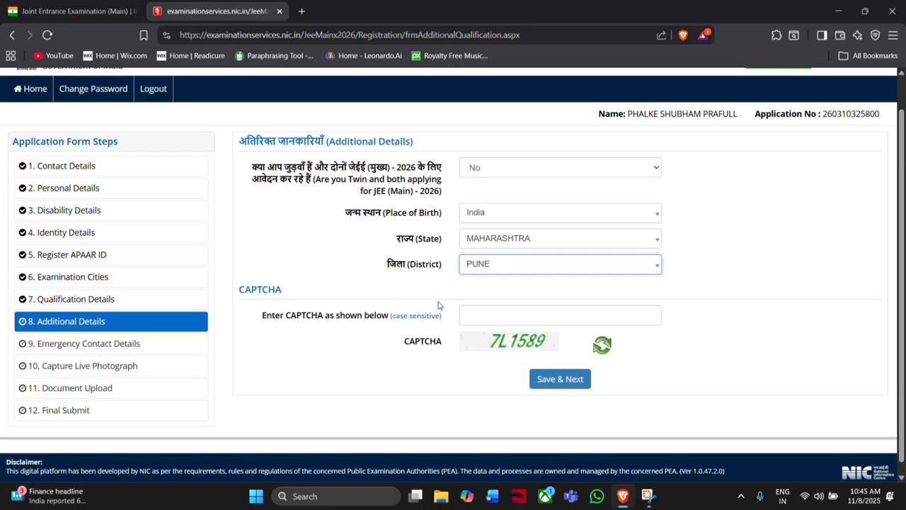
click(539, 317)
text(7L15)
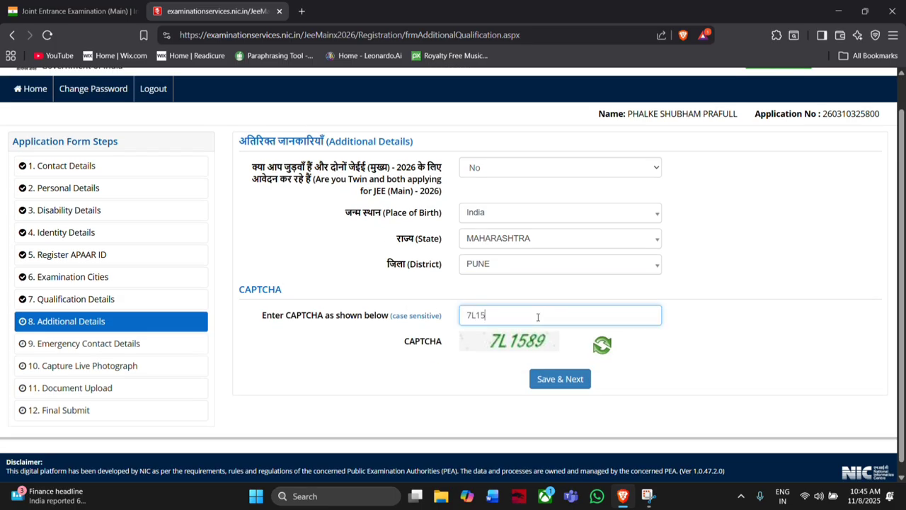
text(89)
click(561, 379)
click(433, 301)
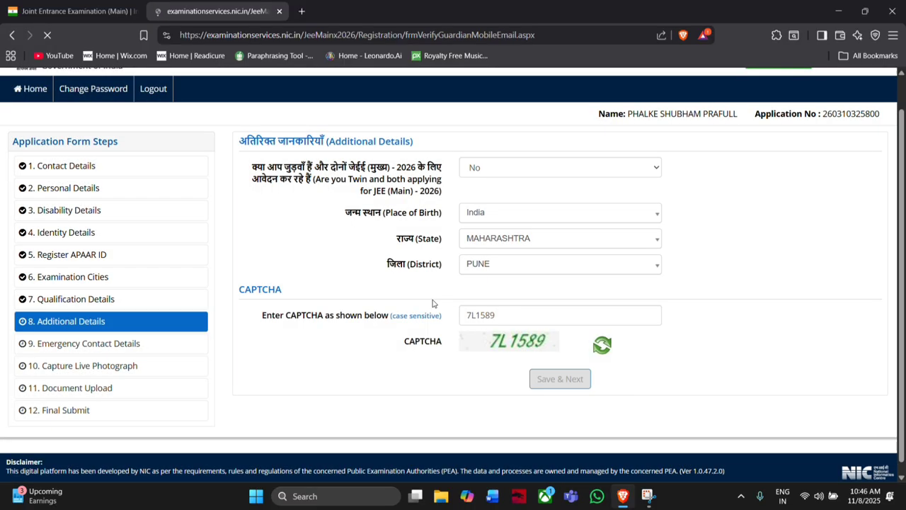
Set the emergency contact's country code to India.
click(500, 207)
click(498, 240)
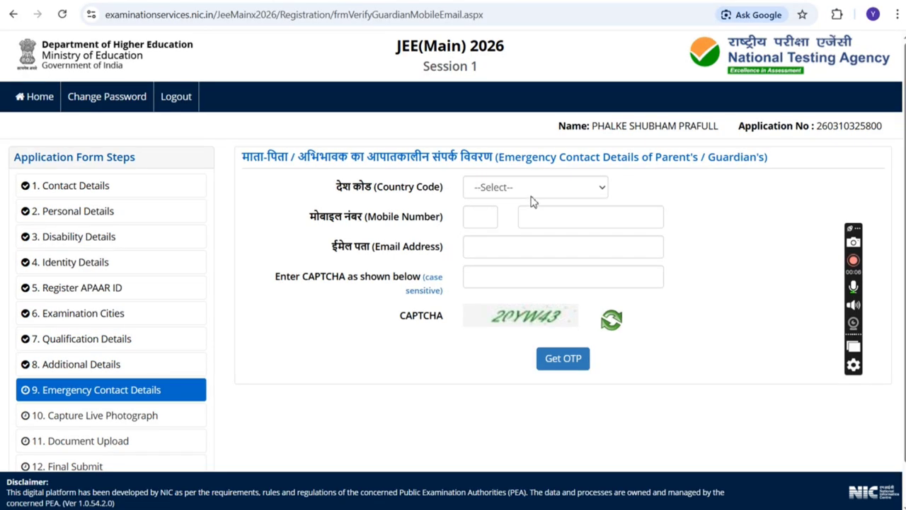
click(530, 190)
click(532, 227)
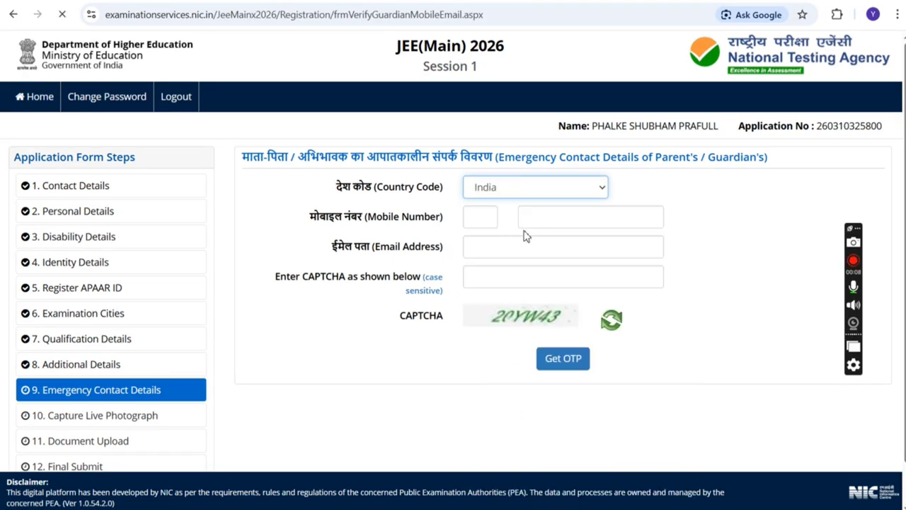
Enter the parent or guardian's mobile number.
click(545, 224)
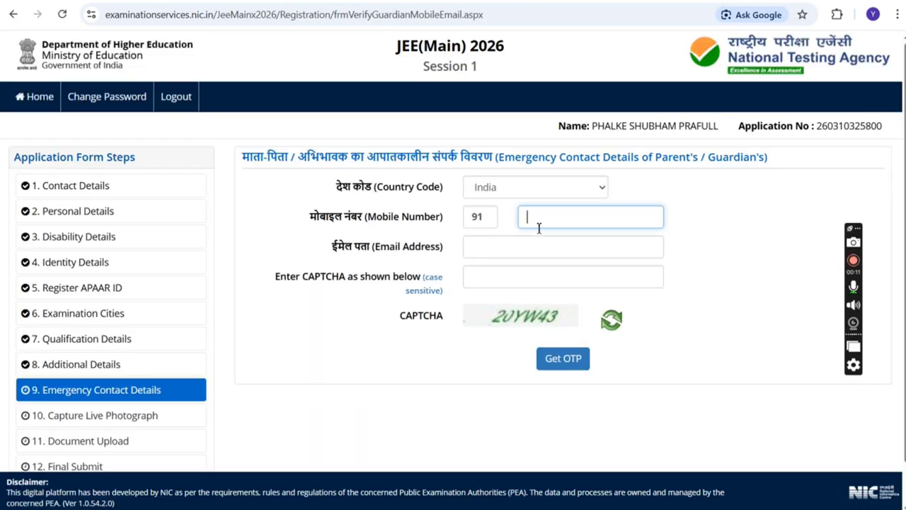
Fill in the parent or guardian's e-mail address.
click(534, 246)
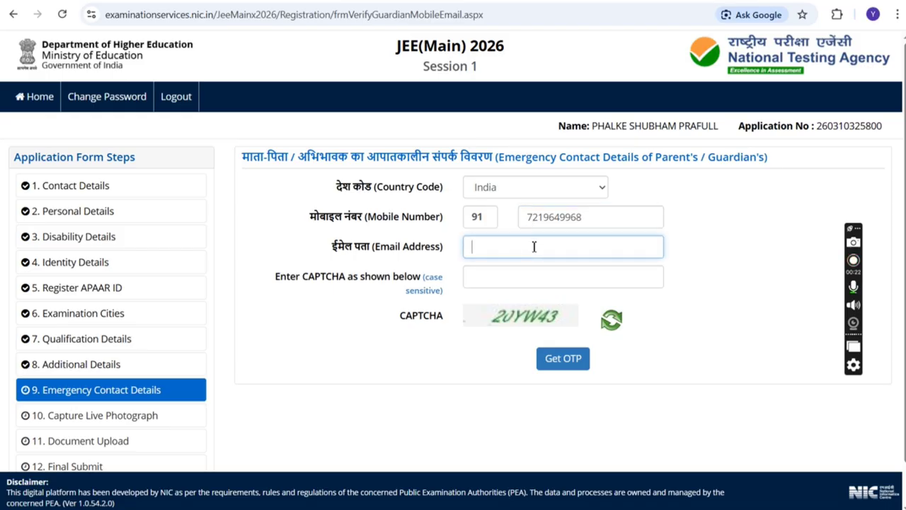
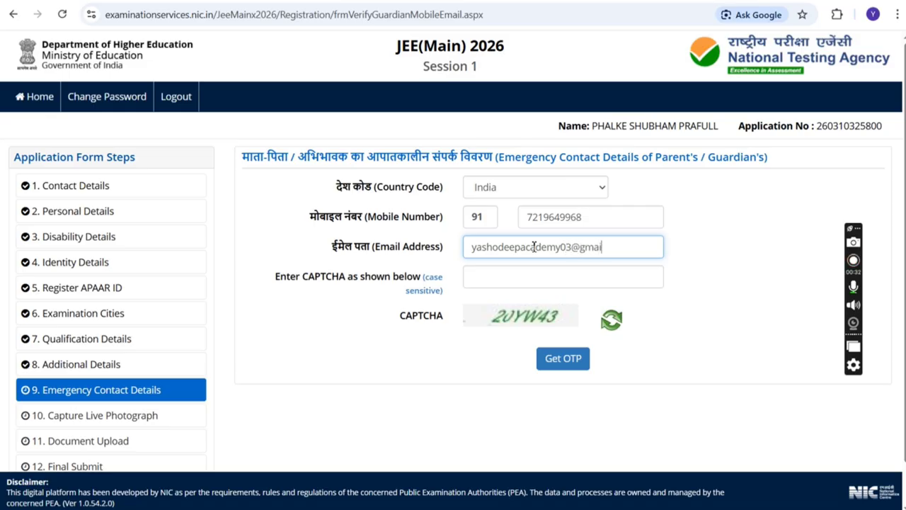
Enter CAPTCHA 20YW43, request the OTP and close the confirmation message.
click(481, 280)
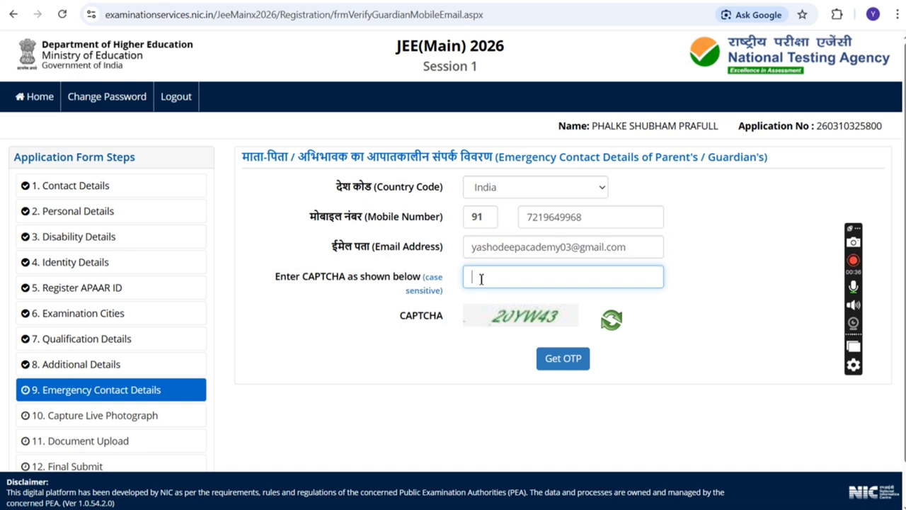
text(20YW43)
click(560, 361)
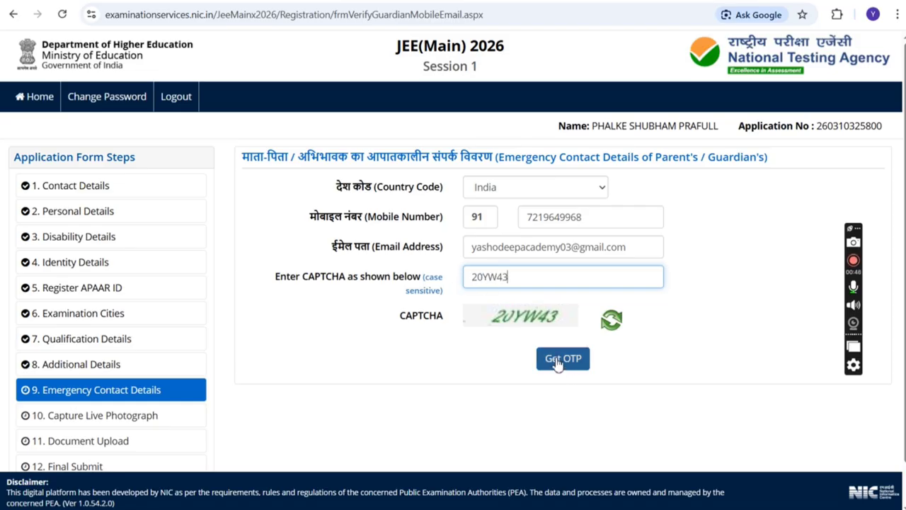
click(559, 361)
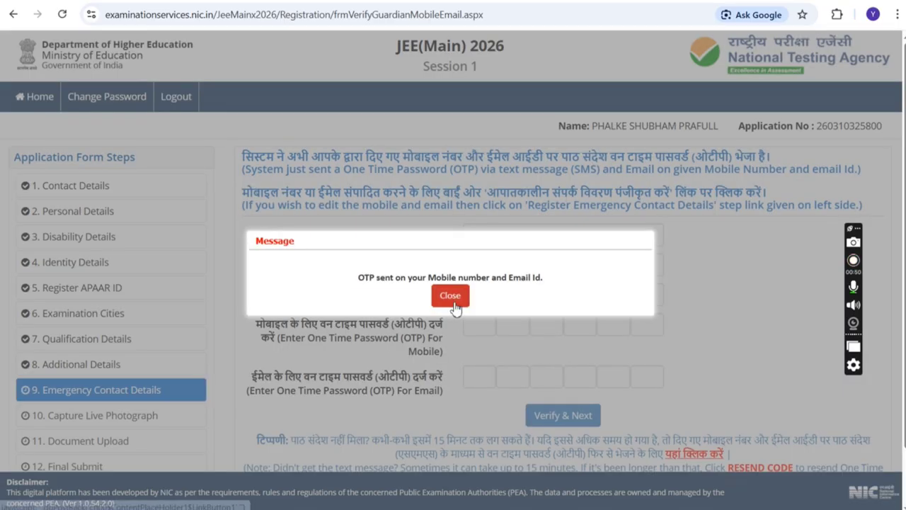
click(455, 306)
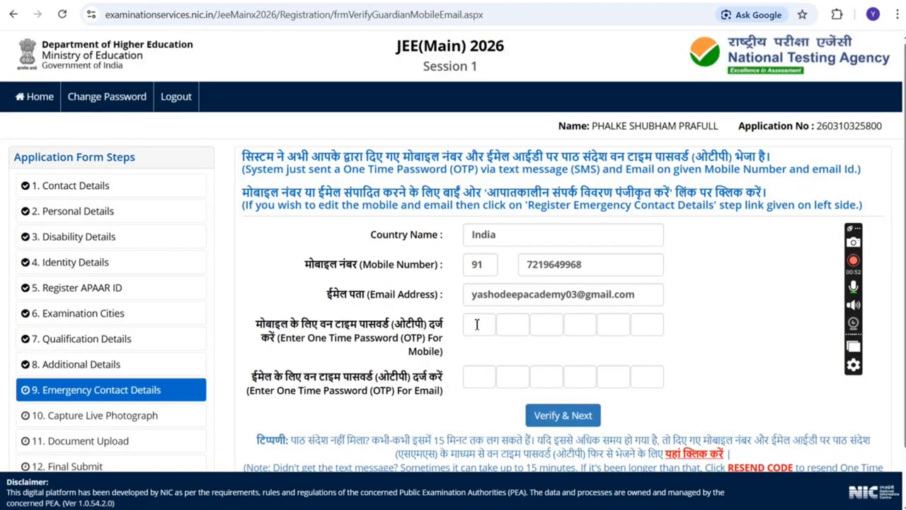
Enter the mobile and e-mail OTP codes, verify the emergency contact details and dismiss the webcam alert.
click(477, 324)
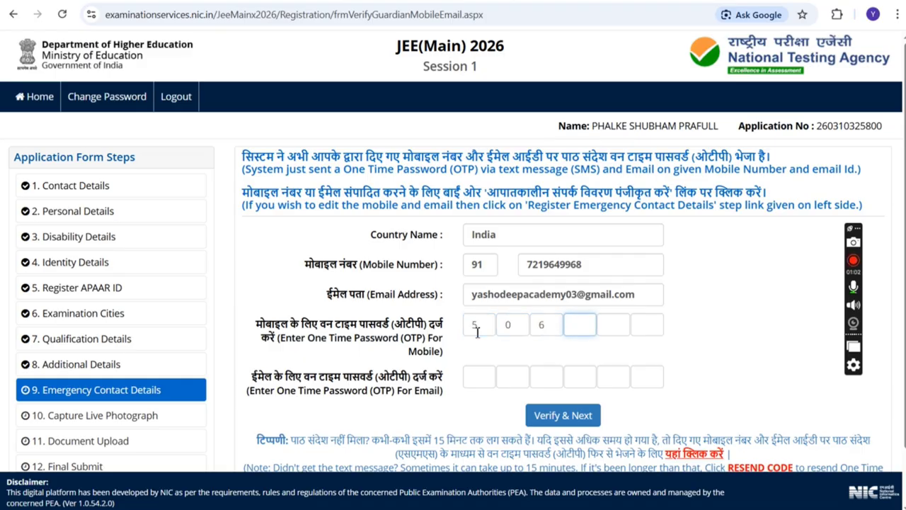
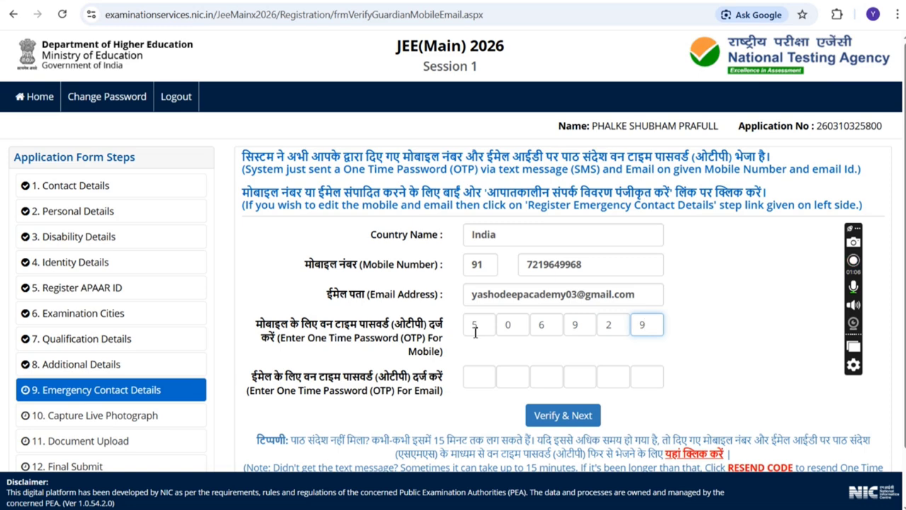
click(484, 375)
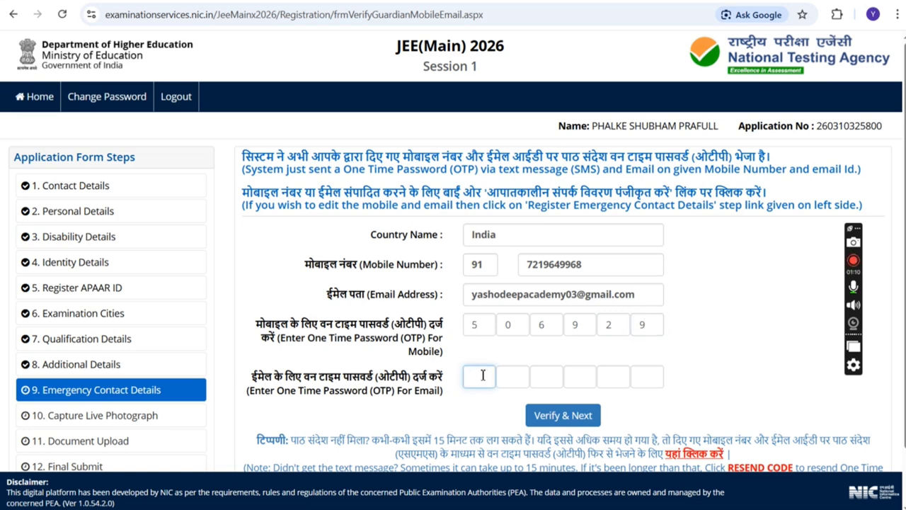
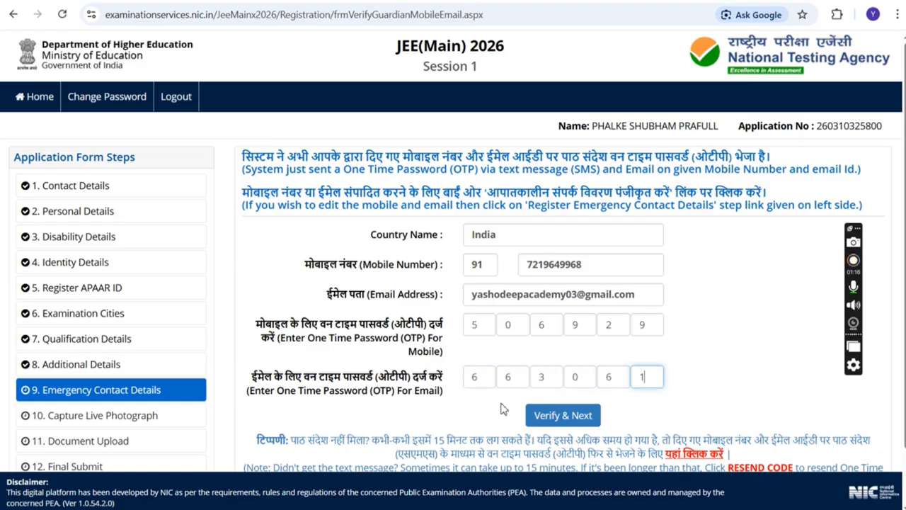
click(552, 419)
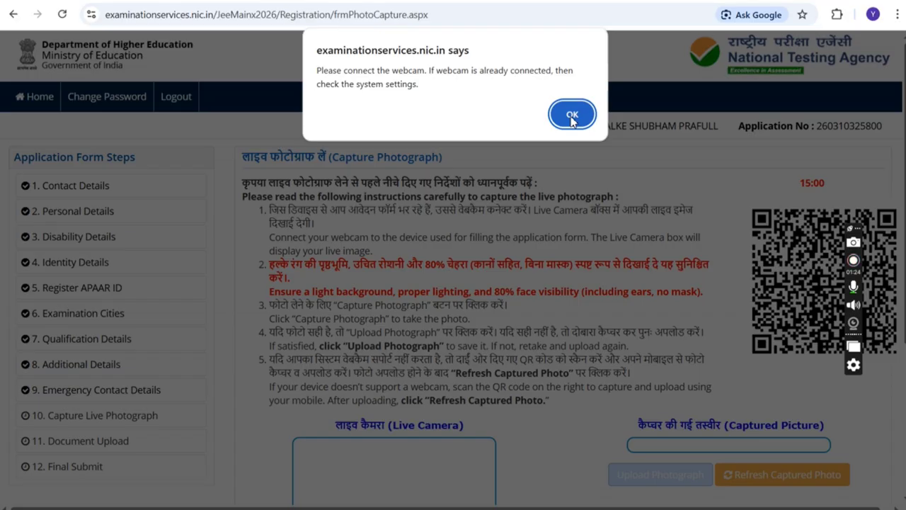
click(573, 116)
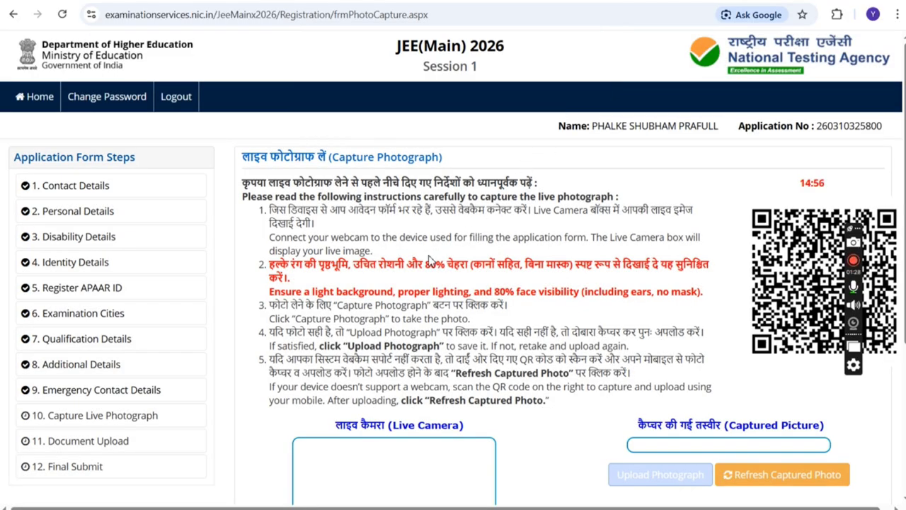
Save the captured live photograph and move on to the next form step.
scroll(429, 261, down, 3)
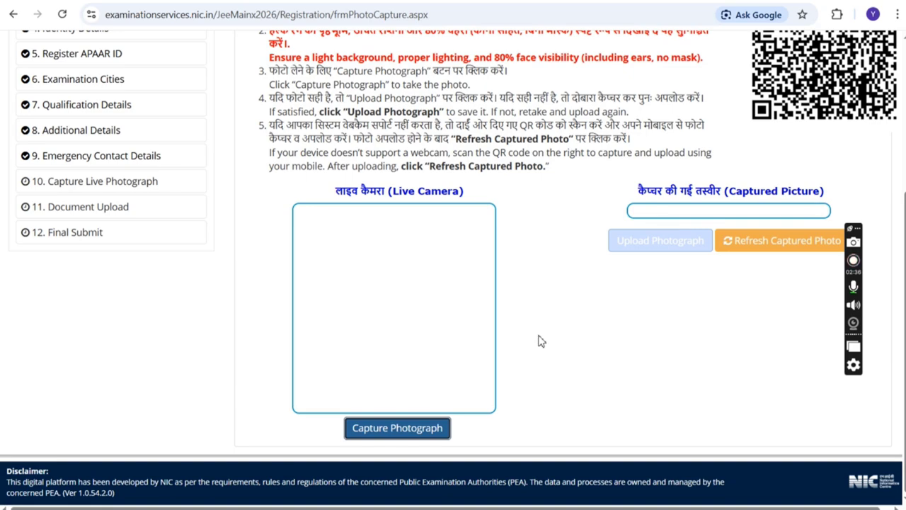
scroll(541, 340, up, 3)
scroll(541, 337, down, 3)
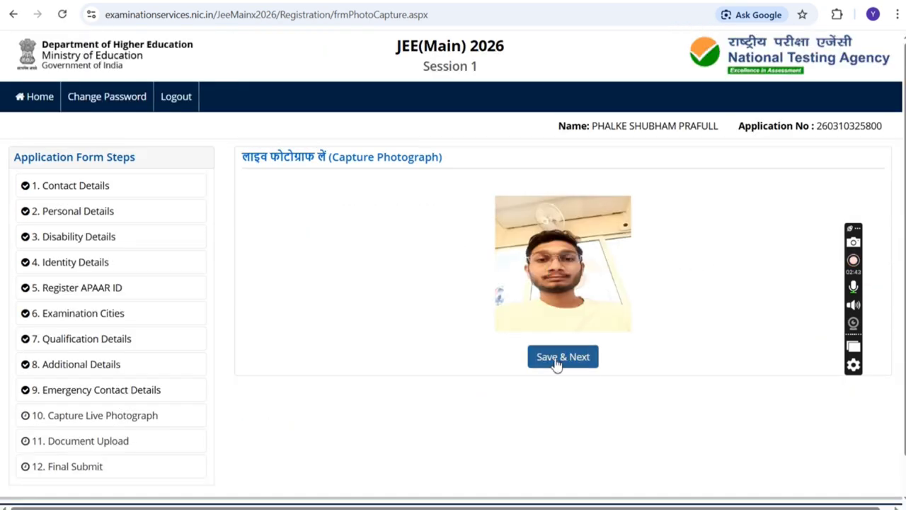
click(556, 361)
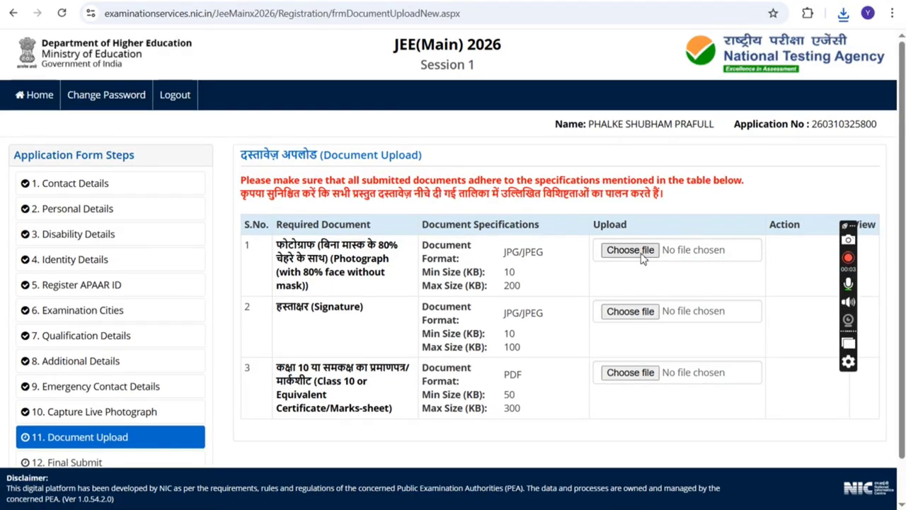
Upload the photo file as the candidate photograph, zooming the crop out twice before finishing the edit.
click(641, 254)
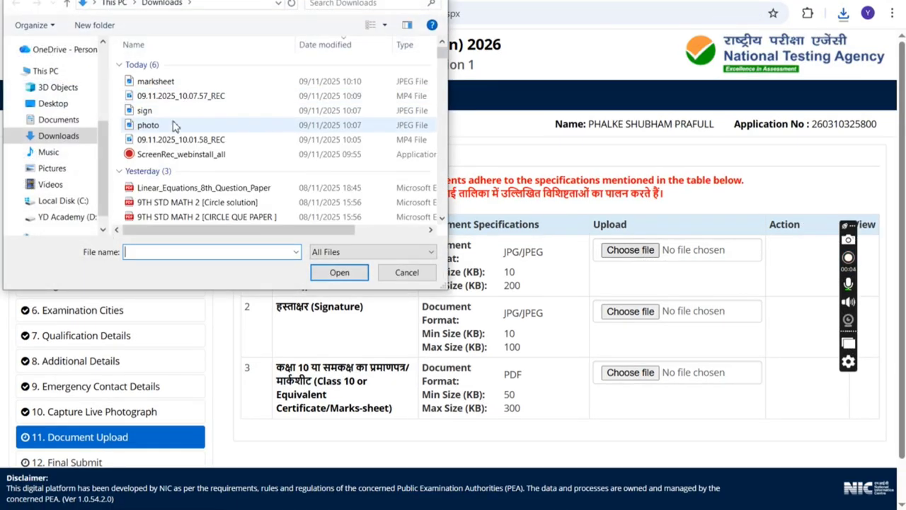
click(149, 125)
click(330, 272)
click(413, 430)
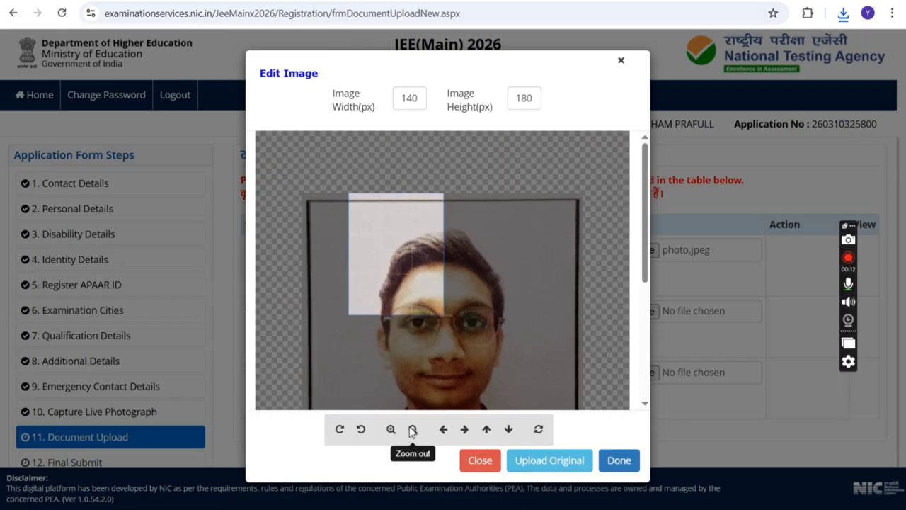
click(413, 430)
click(619, 460)
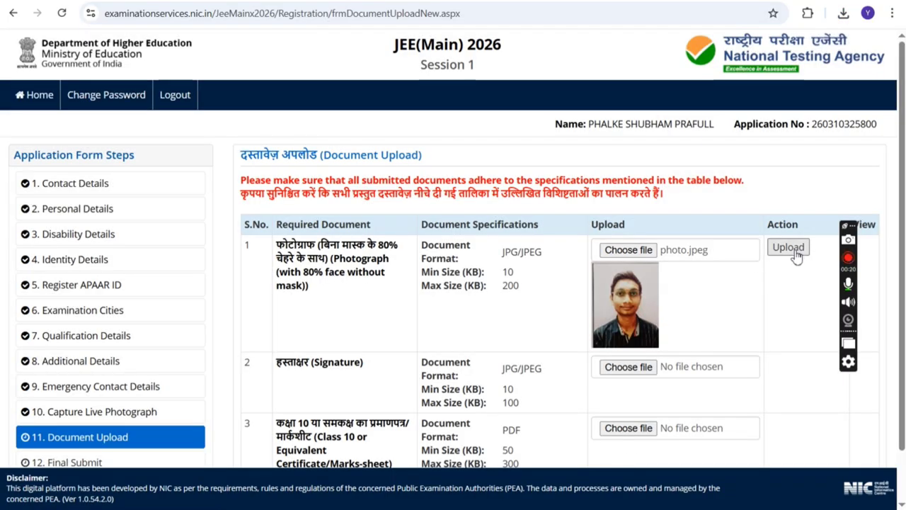
click(789, 248)
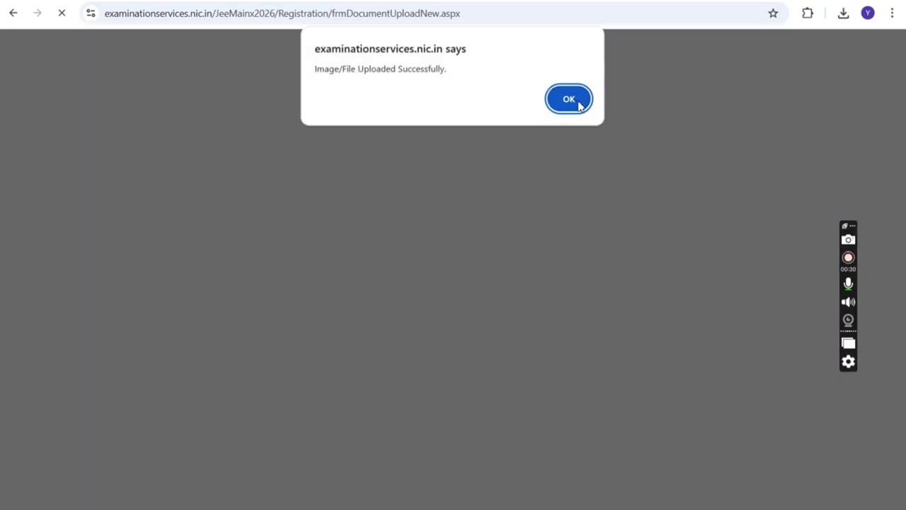
Upload the sign file as the signature document and dismiss the upload message.
click(579, 101)
click(572, 340)
click(144, 110)
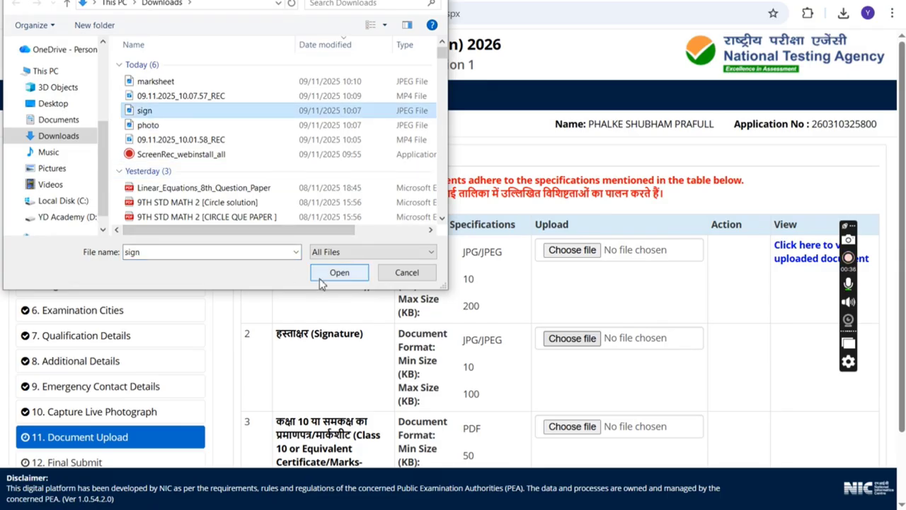
click(320, 278)
click(541, 415)
click(725, 338)
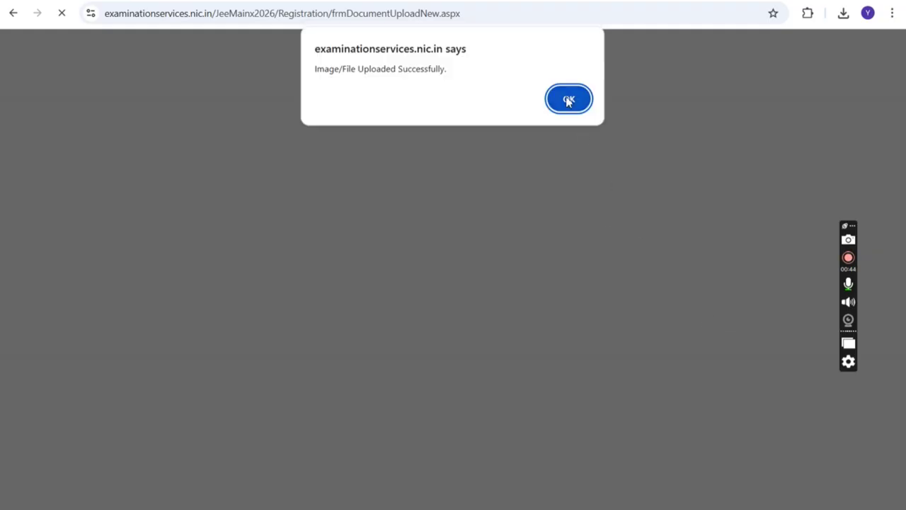
click(569, 102)
Try twice to upload the marksheet file as the Class 10 certificate/marksheet.
click(572, 359)
click(149, 82)
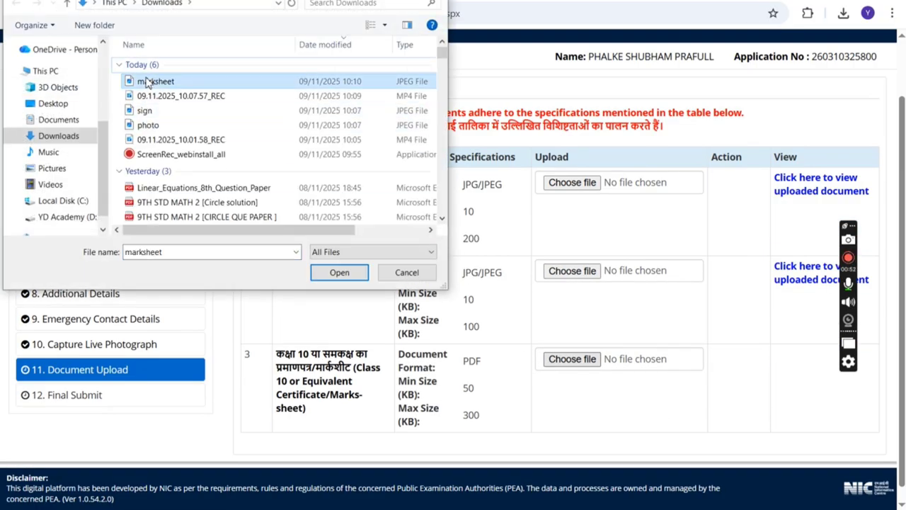
click(340, 272)
click(570, 97)
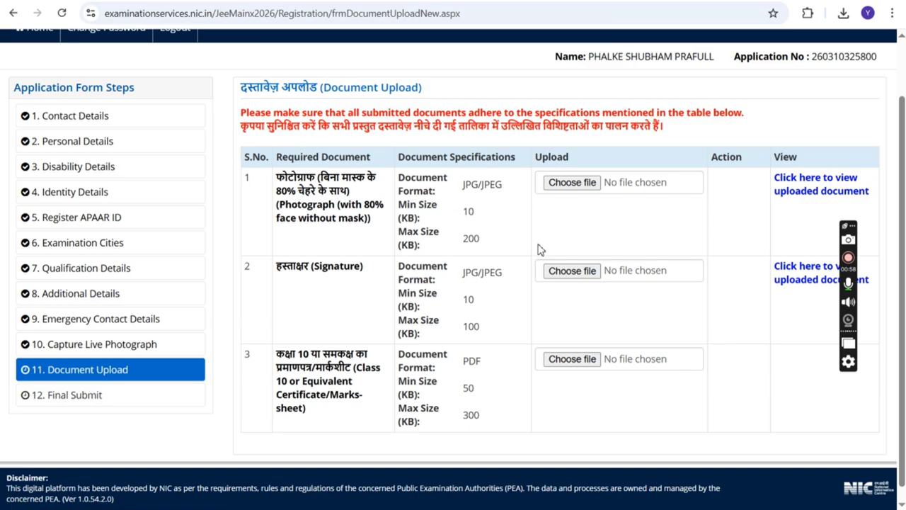
click(572, 359)
click(172, 82)
click(340, 272)
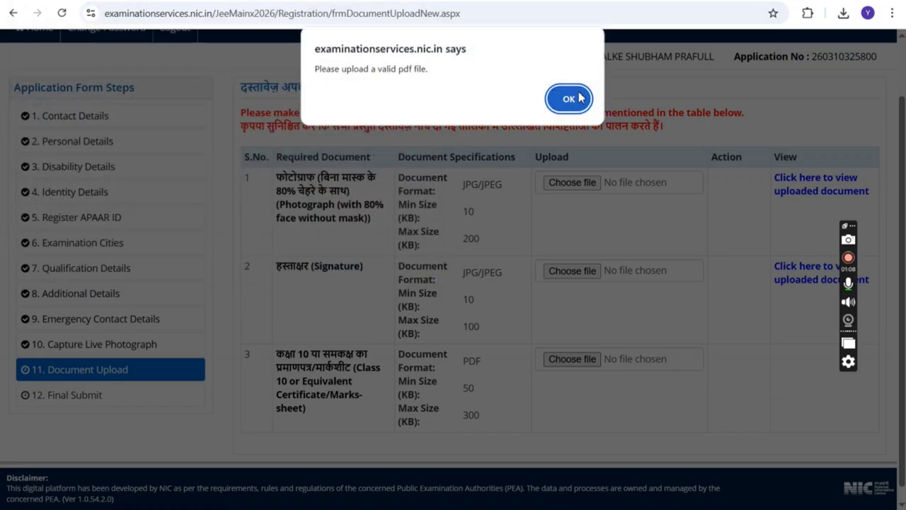
click(577, 99)
Enter CAPTCHA 3V5U32 and submit the document upload form, confirming the final document submission.
scroll(475, 418, down, 1)
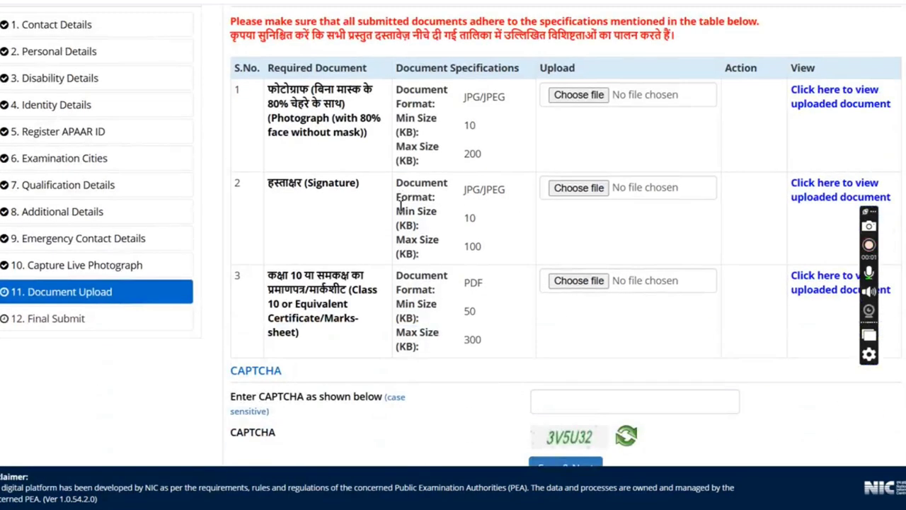
scroll(400, 205, down, 1)
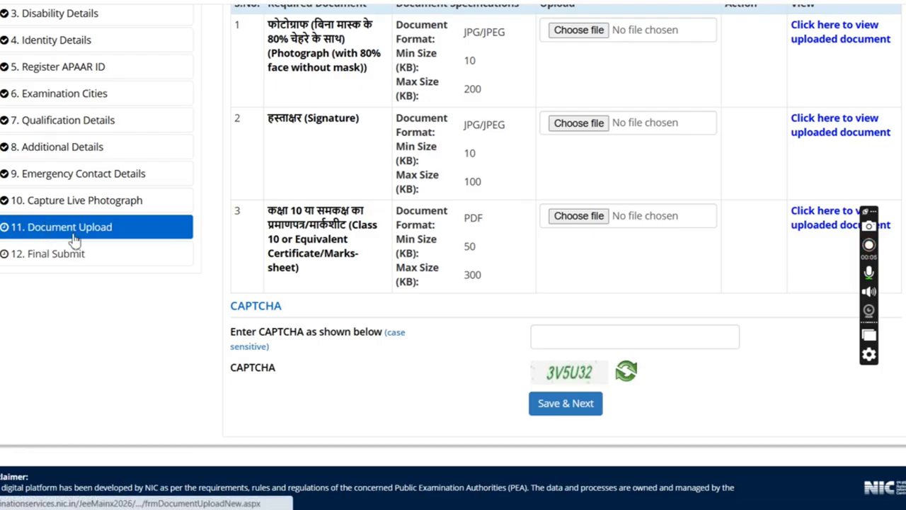
click(551, 341)
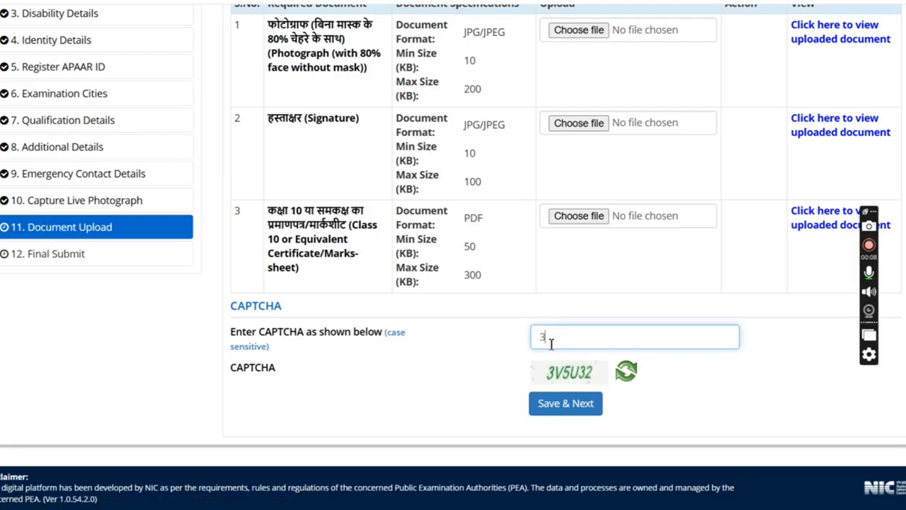
text(3V5U32)
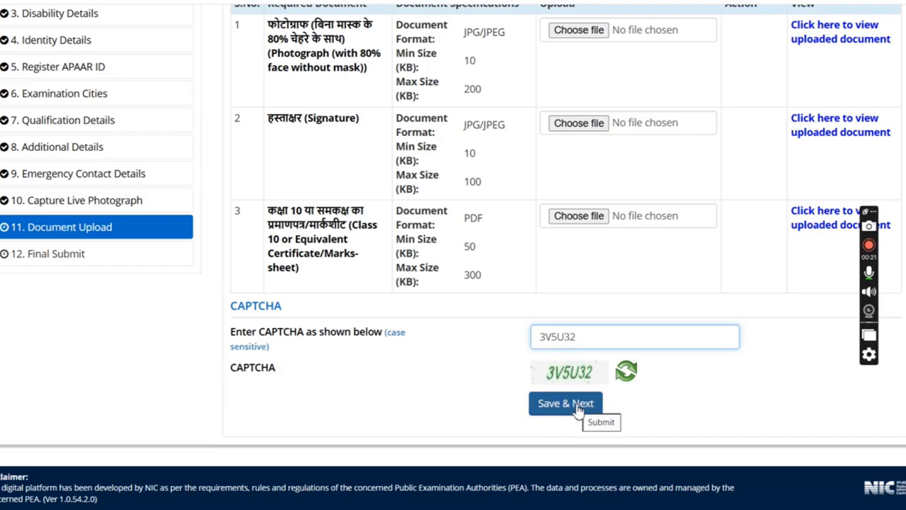
click(568, 410)
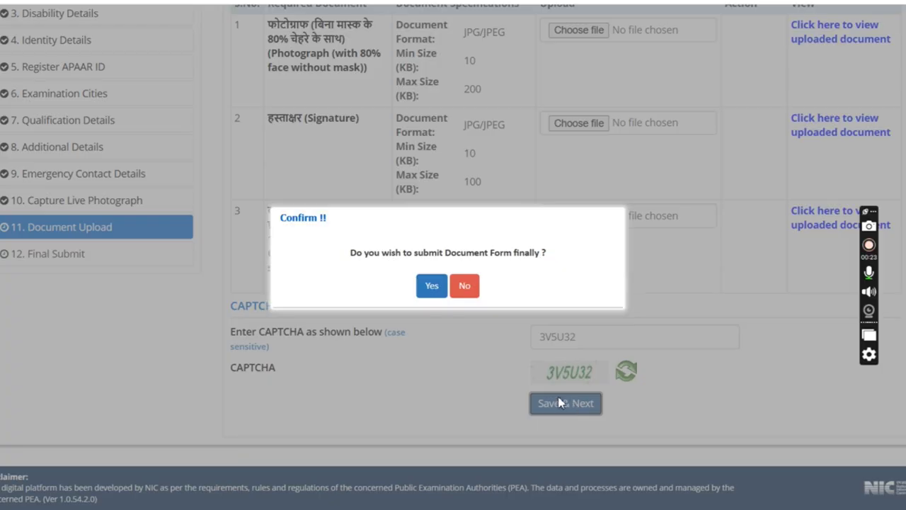
click(434, 286)
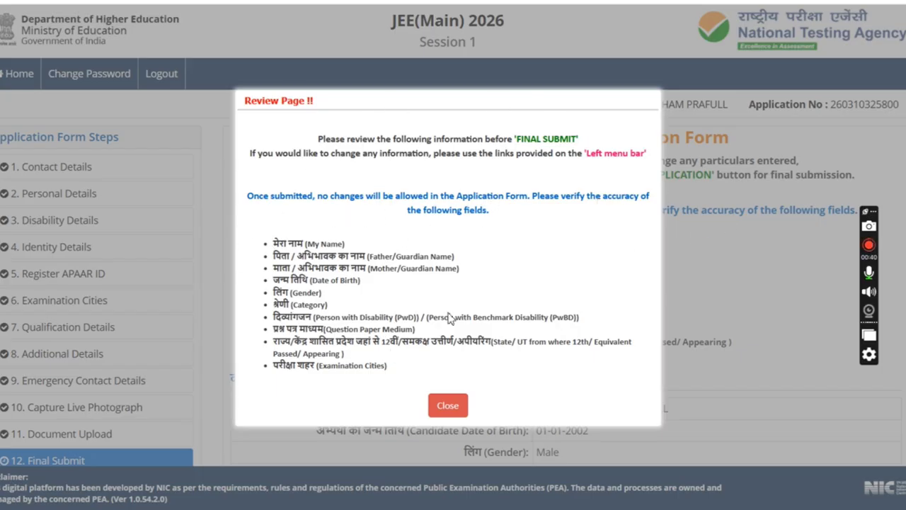
Close the review notice and scroll through the application preview to check the entered details and documents.
click(440, 405)
scroll(312, 368, down, 9)
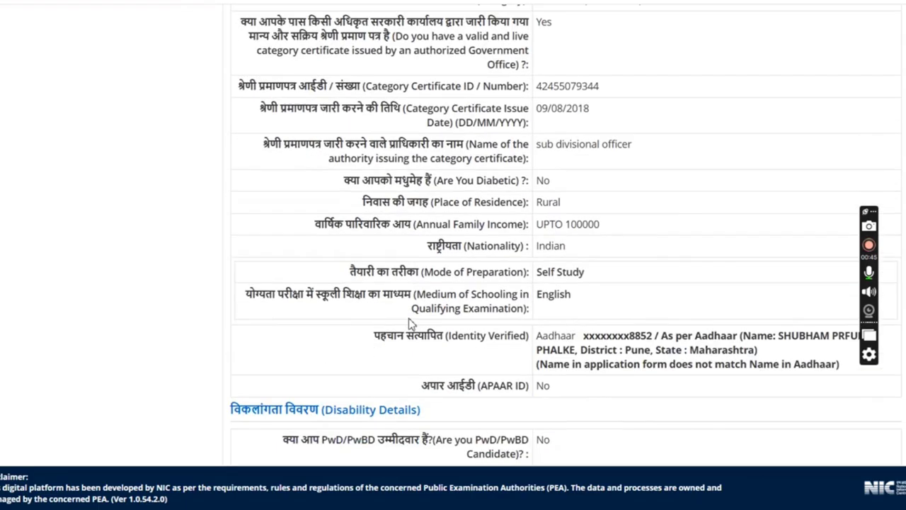
scroll(410, 324, down, 13)
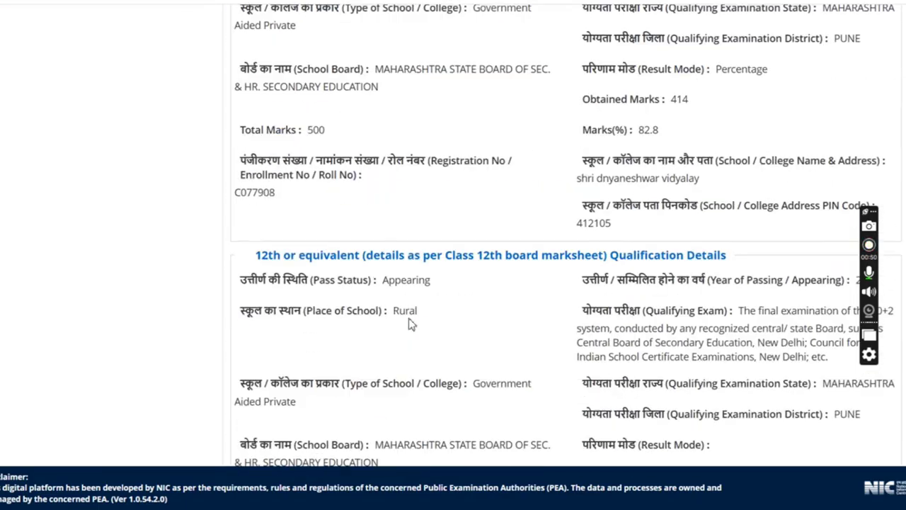
scroll(409, 324, down, 20)
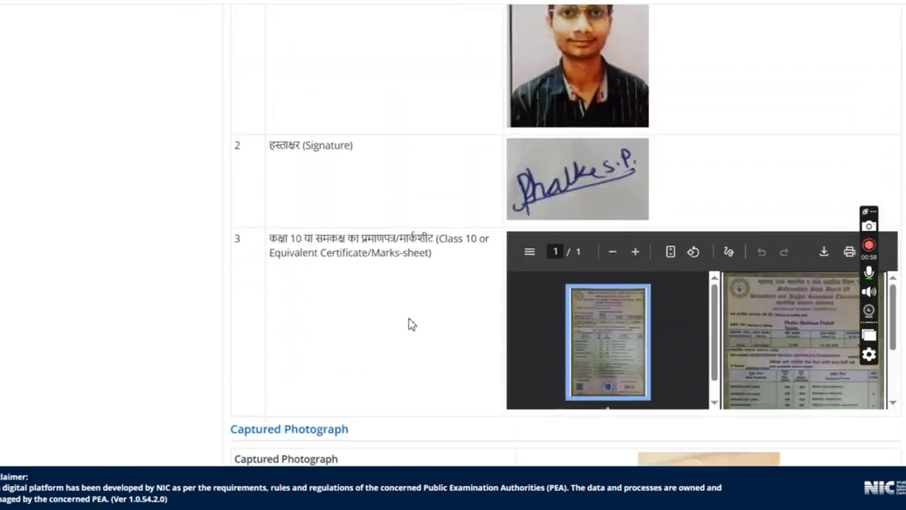
scroll(409, 324, down, 7)
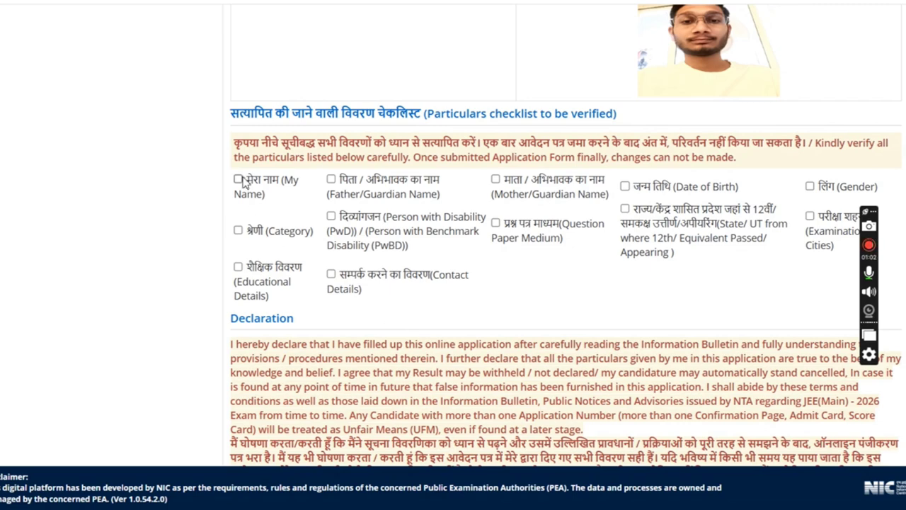
Tick every item in the particulars checklist, from name through contact details.
click(240, 180)
click(331, 179)
click(495, 180)
click(625, 187)
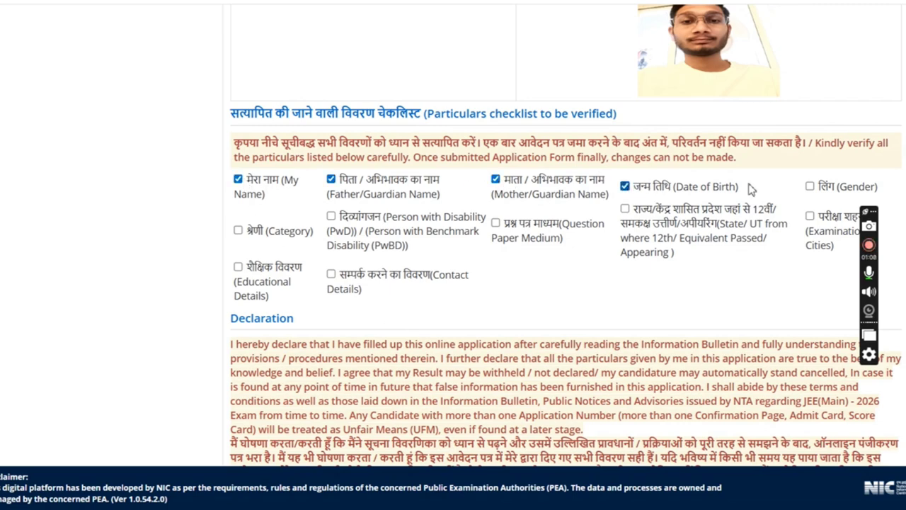
click(810, 186)
click(238, 231)
click(331, 216)
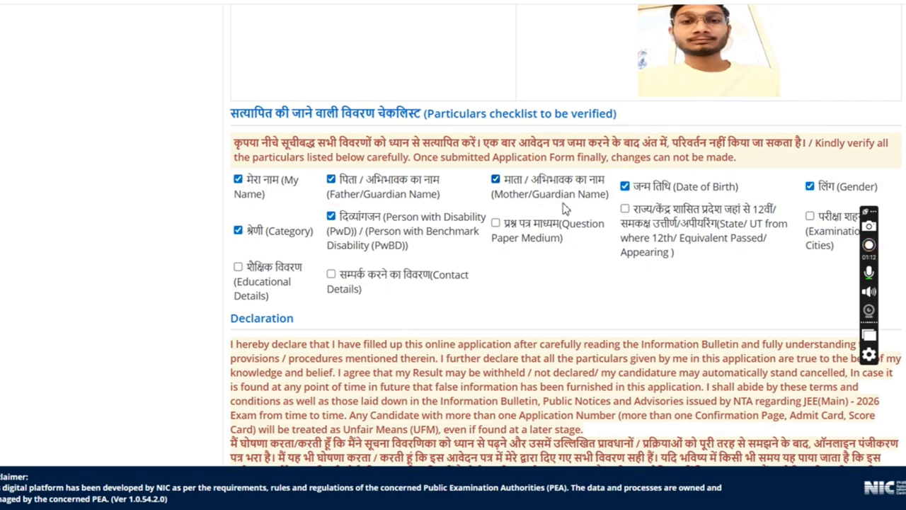
click(496, 224)
click(625, 209)
click(810, 216)
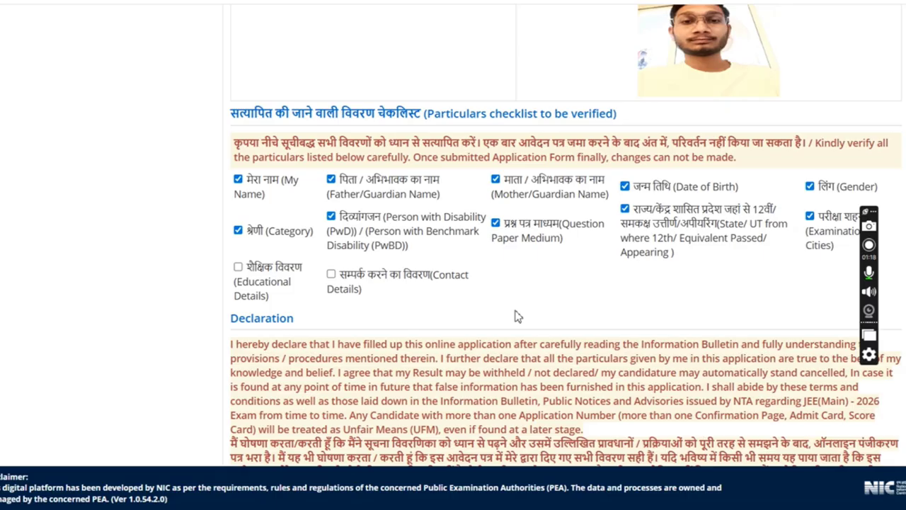
click(239, 268)
click(330, 274)
Agree to the declaration and submit the application finally, confirming the submission.
scroll(289, 309, down, 2)
click(535, 391)
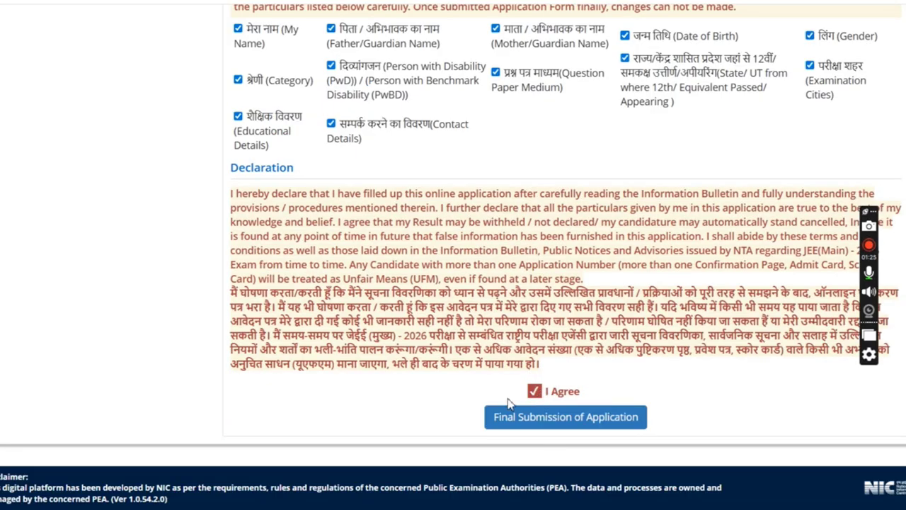
click(542, 420)
click(431, 285)
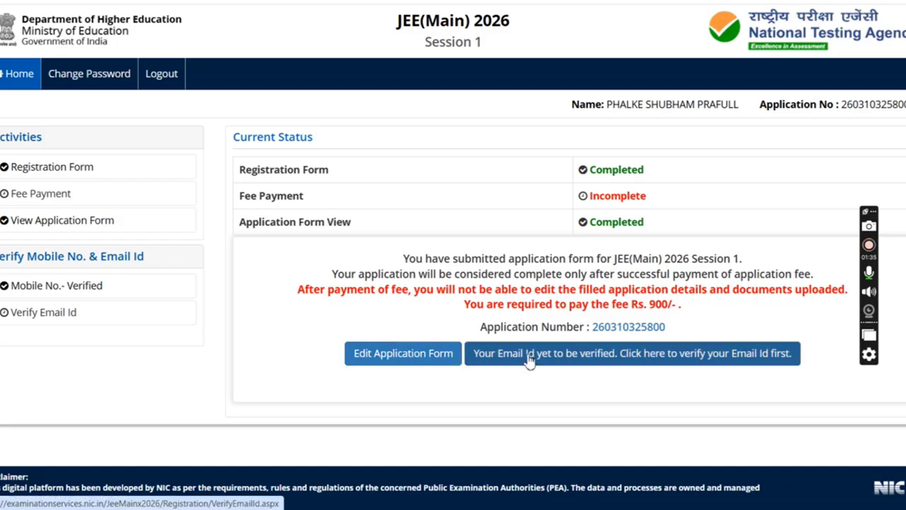
Start e-mail verification, enter CAPTCHA 9U4P39, request the OTP and close the confirmation message.
click(612, 360)
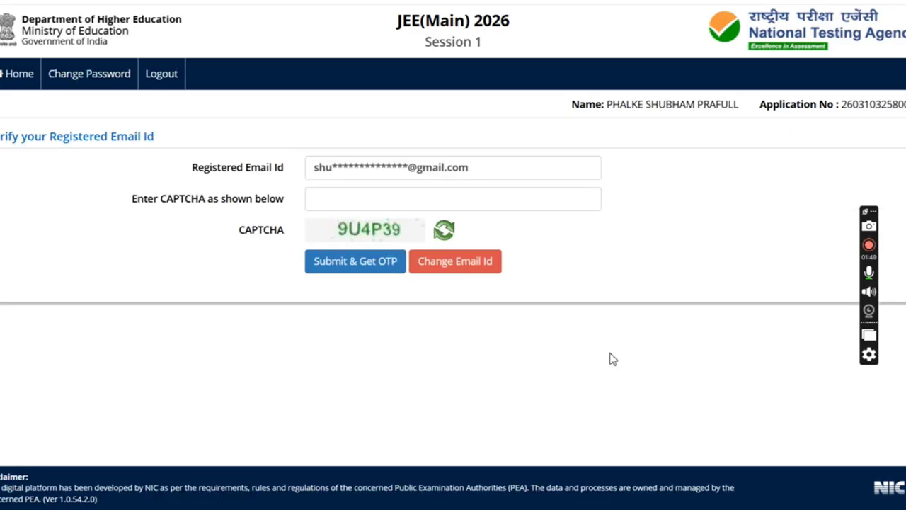
click(394, 202)
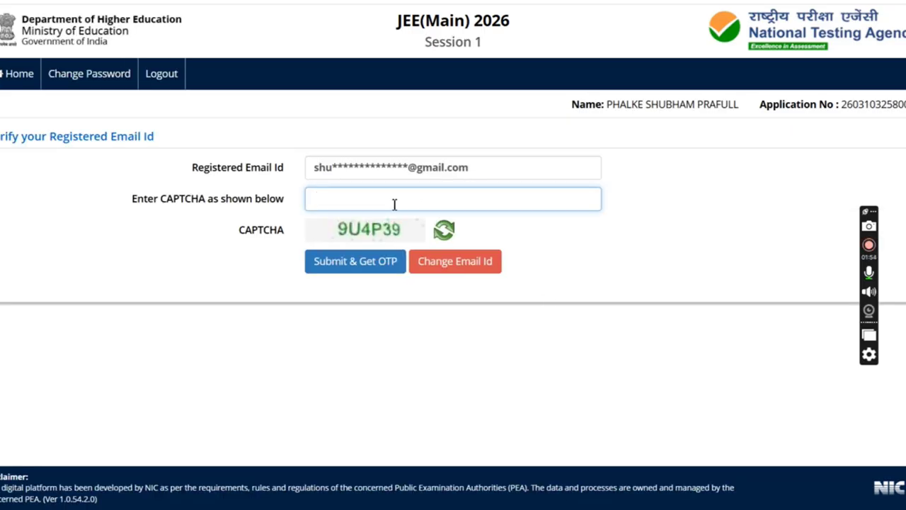
text(9U4P39)
click(369, 265)
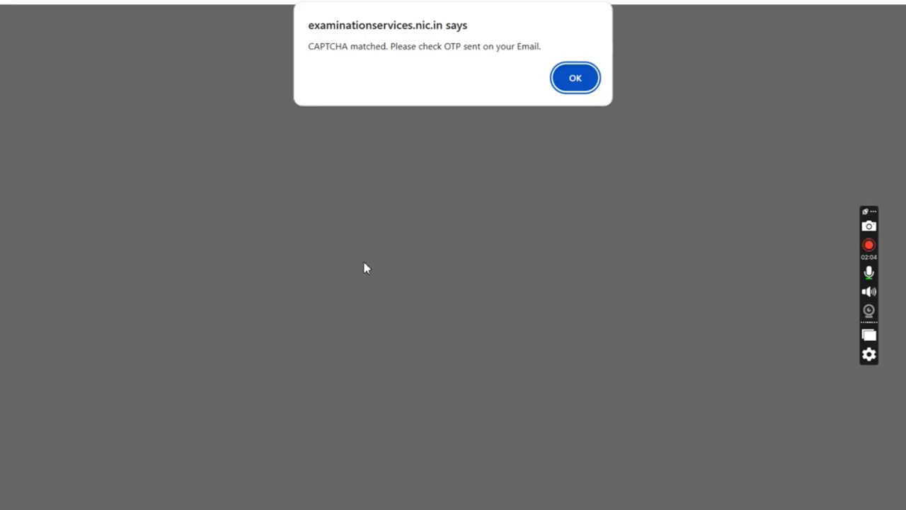
click(576, 78)
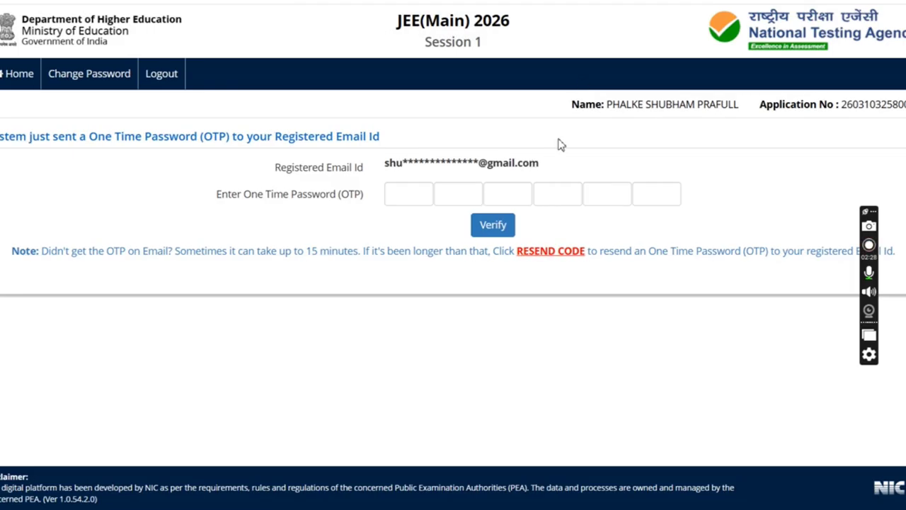
Enter the six-digit e-mail OTP code, verify it and close the success message.
click(410, 197)
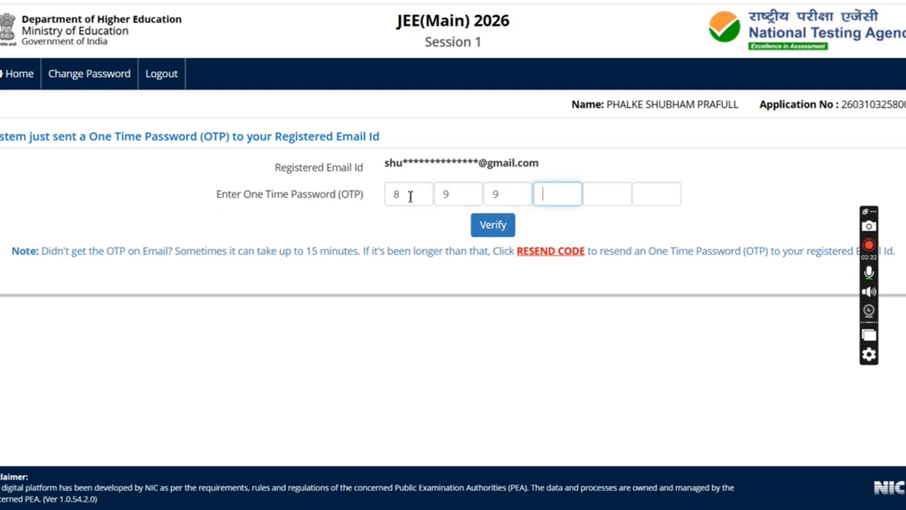
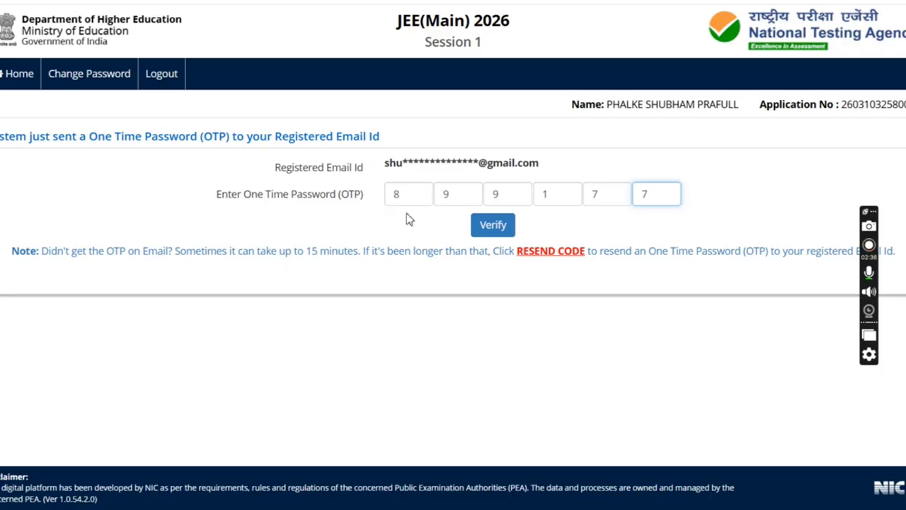
click(488, 224)
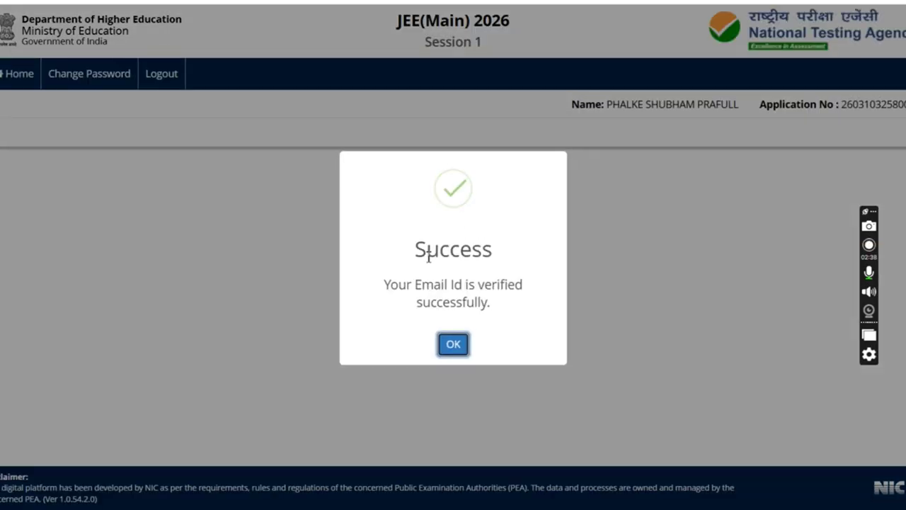
click(451, 346)
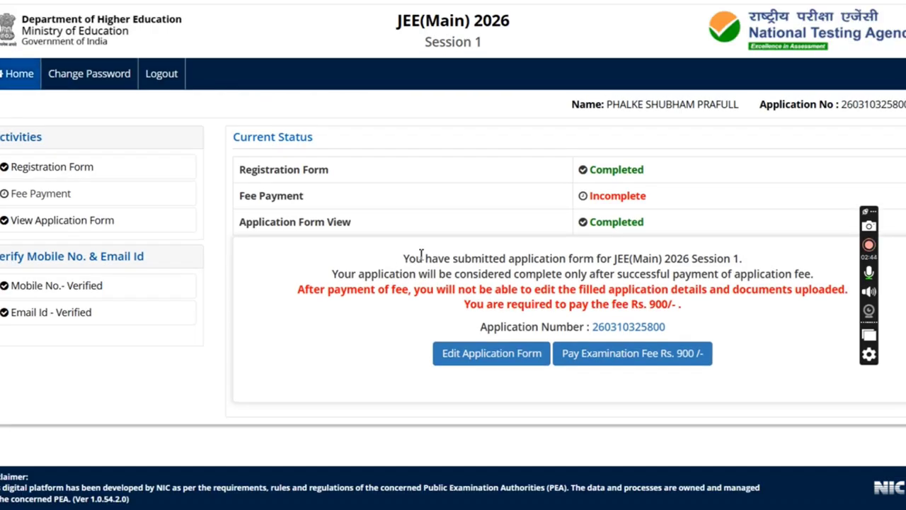
Start paying the Rs. 900 examination fee, choose Online Payment as the mode and confirm proceeding to payment.
click(589, 357)
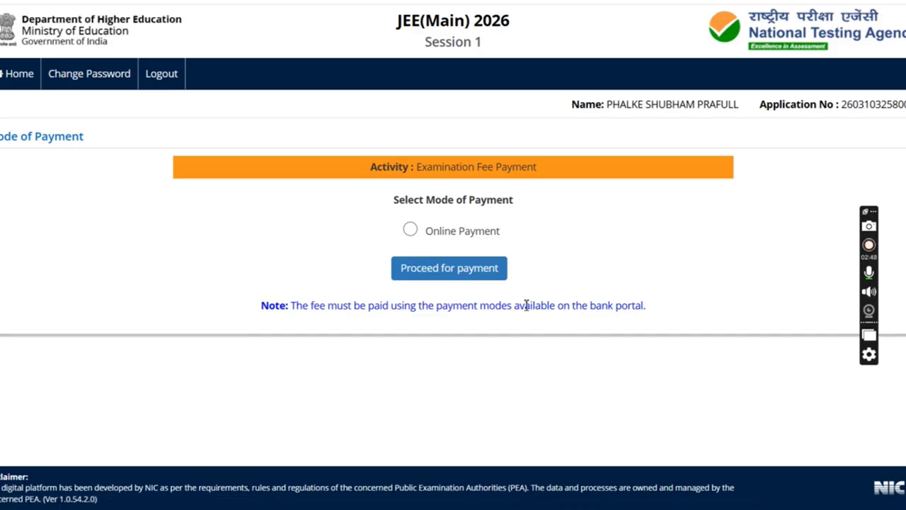
click(411, 231)
click(429, 273)
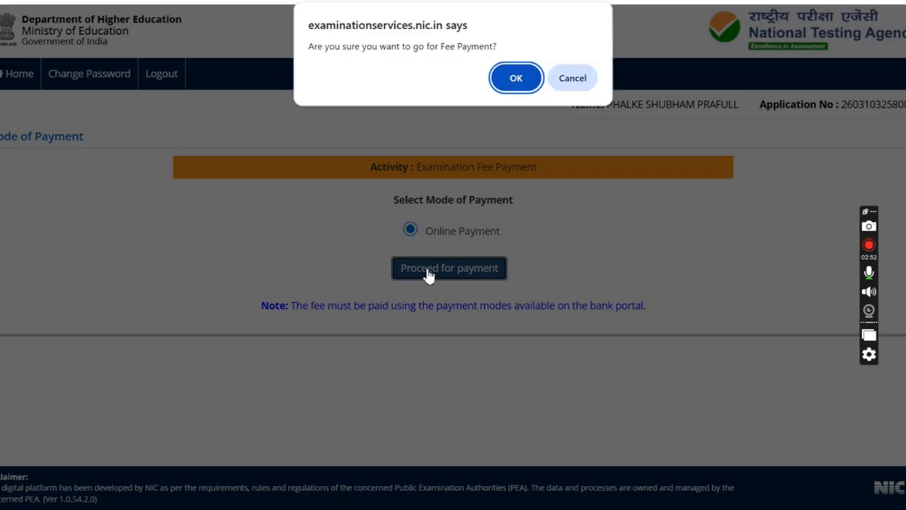
click(514, 79)
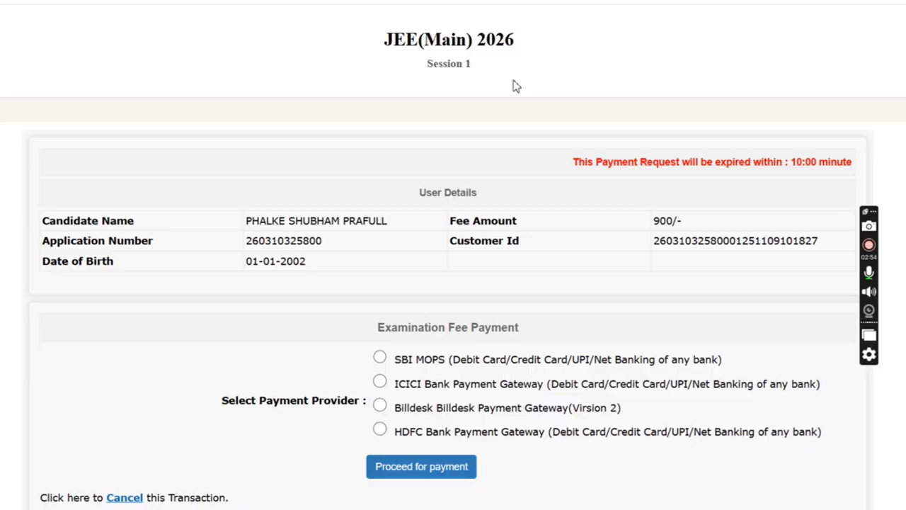
Select SBI MOPS as the payment provider and proceed for payment.
scroll(430, 309, down, 2)
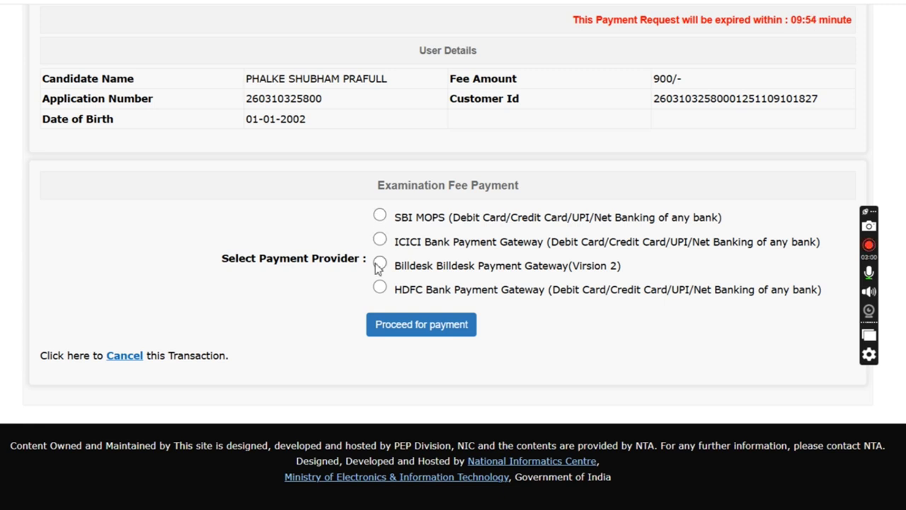
click(380, 216)
click(416, 327)
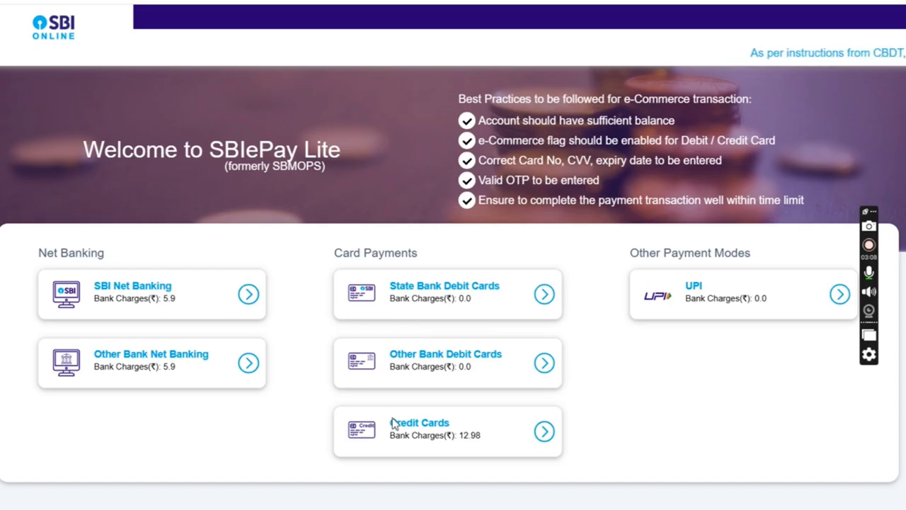
Choose UPI as the payment mode and select the QR code option to generate the payment QR code.
click(694, 301)
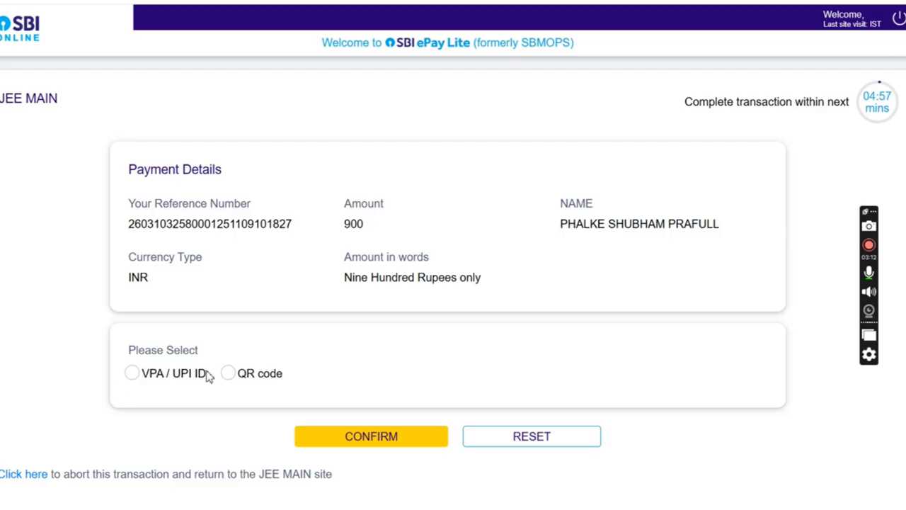
click(228, 375)
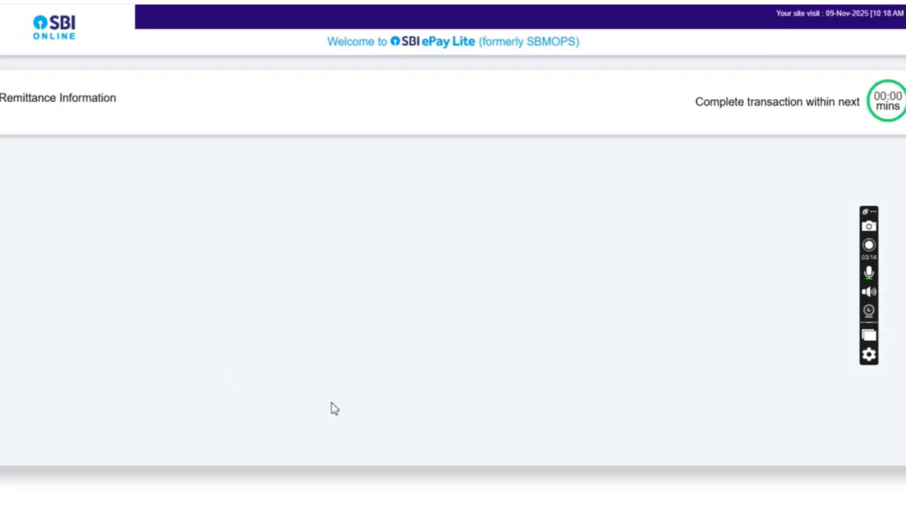
scroll(378, 370, down, 3)
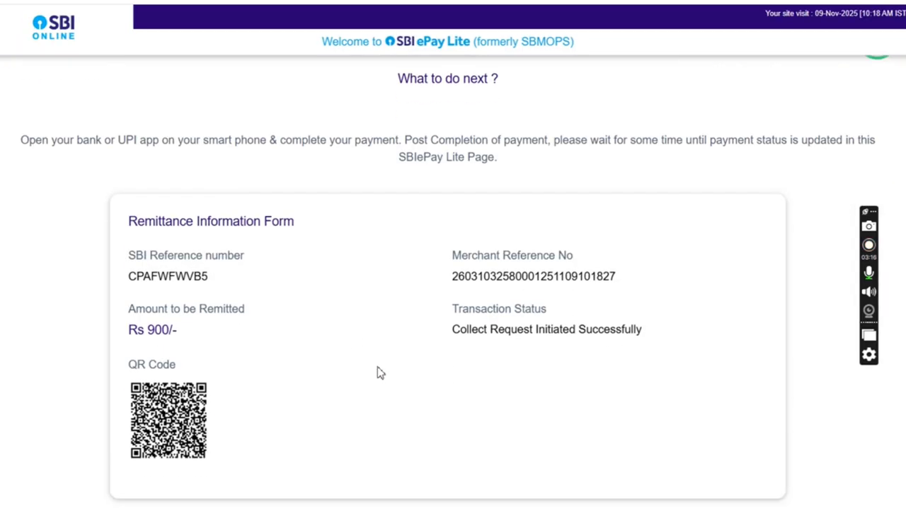